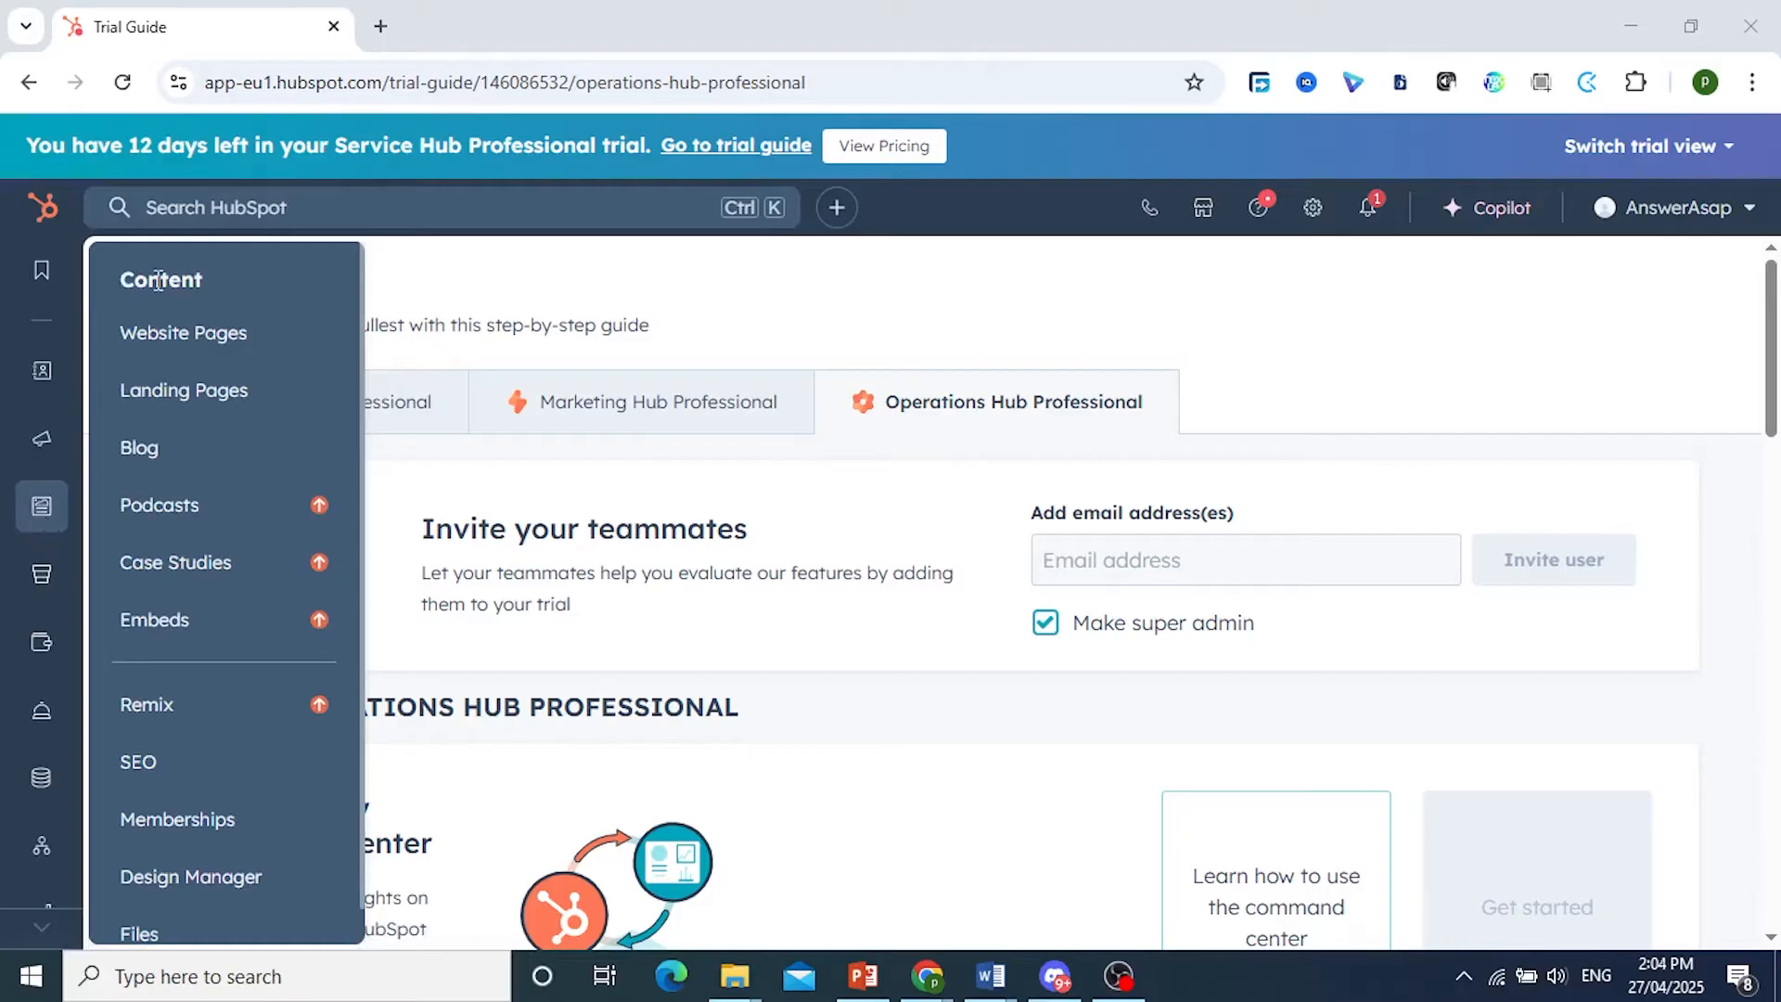
- Start creating a new landing page from the landing pages dashboard and look over the theme templates offered
{"action": "left_click", "coordinate": [224, 396]}
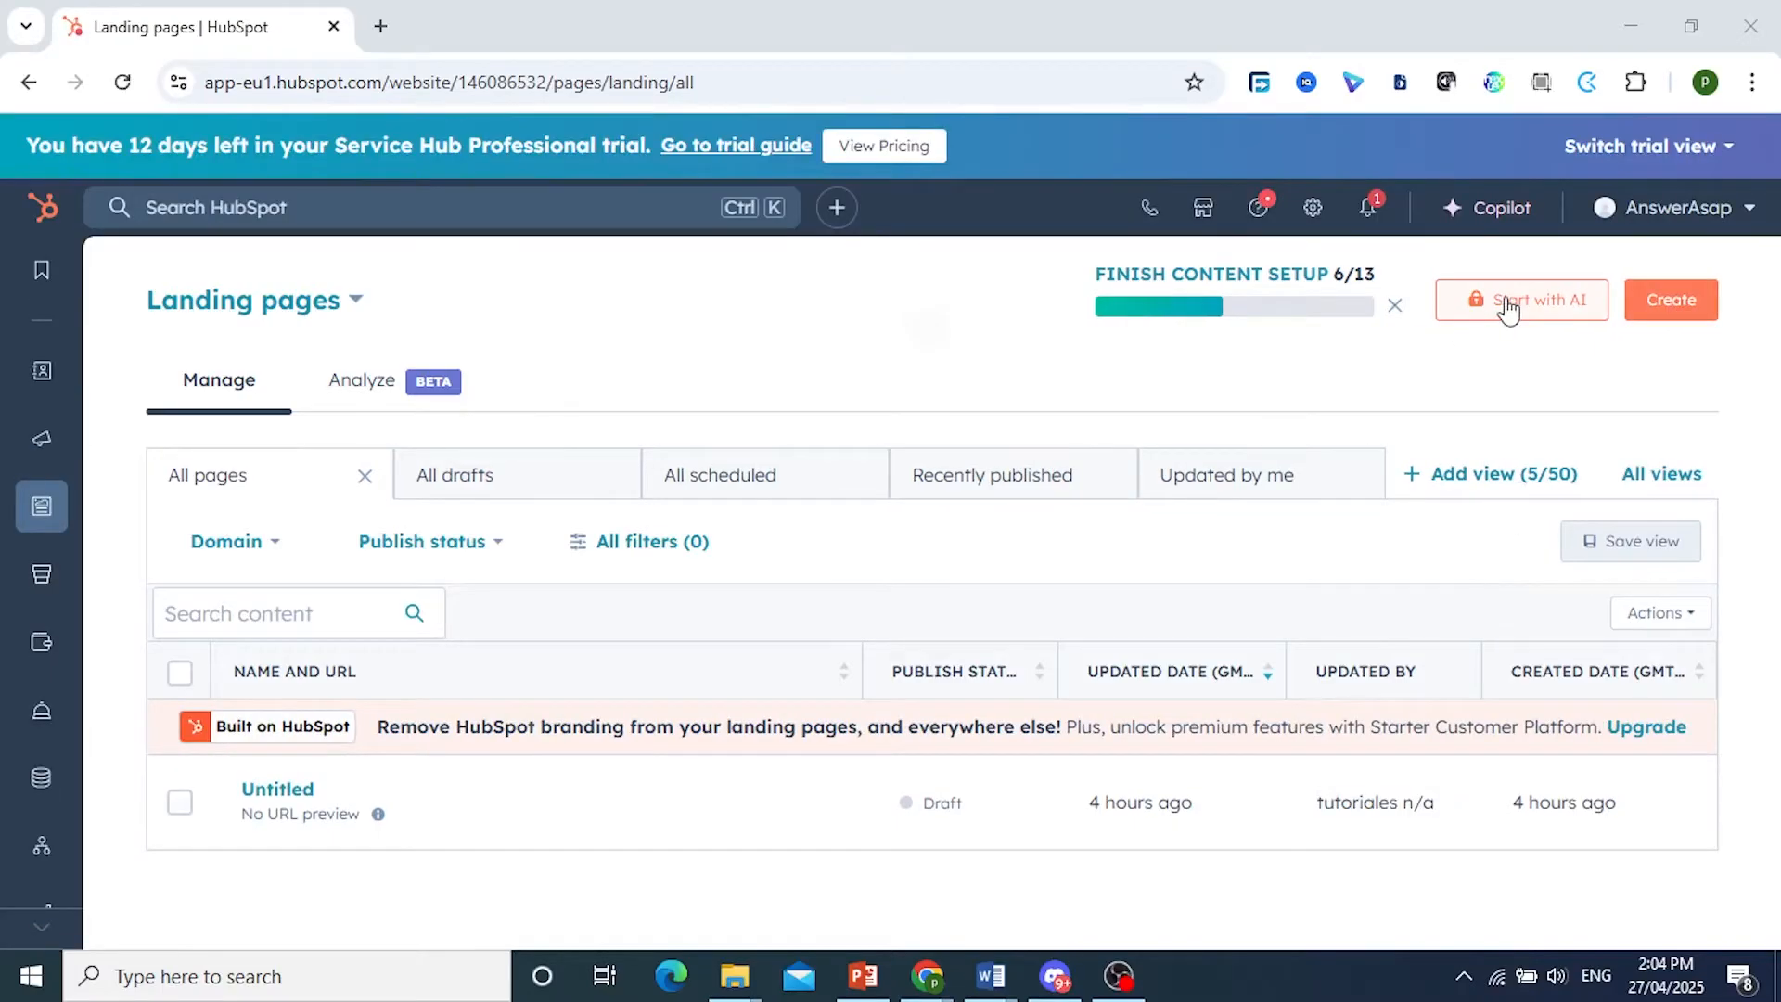
{"action": "left_click", "coordinate": [1656, 298]}
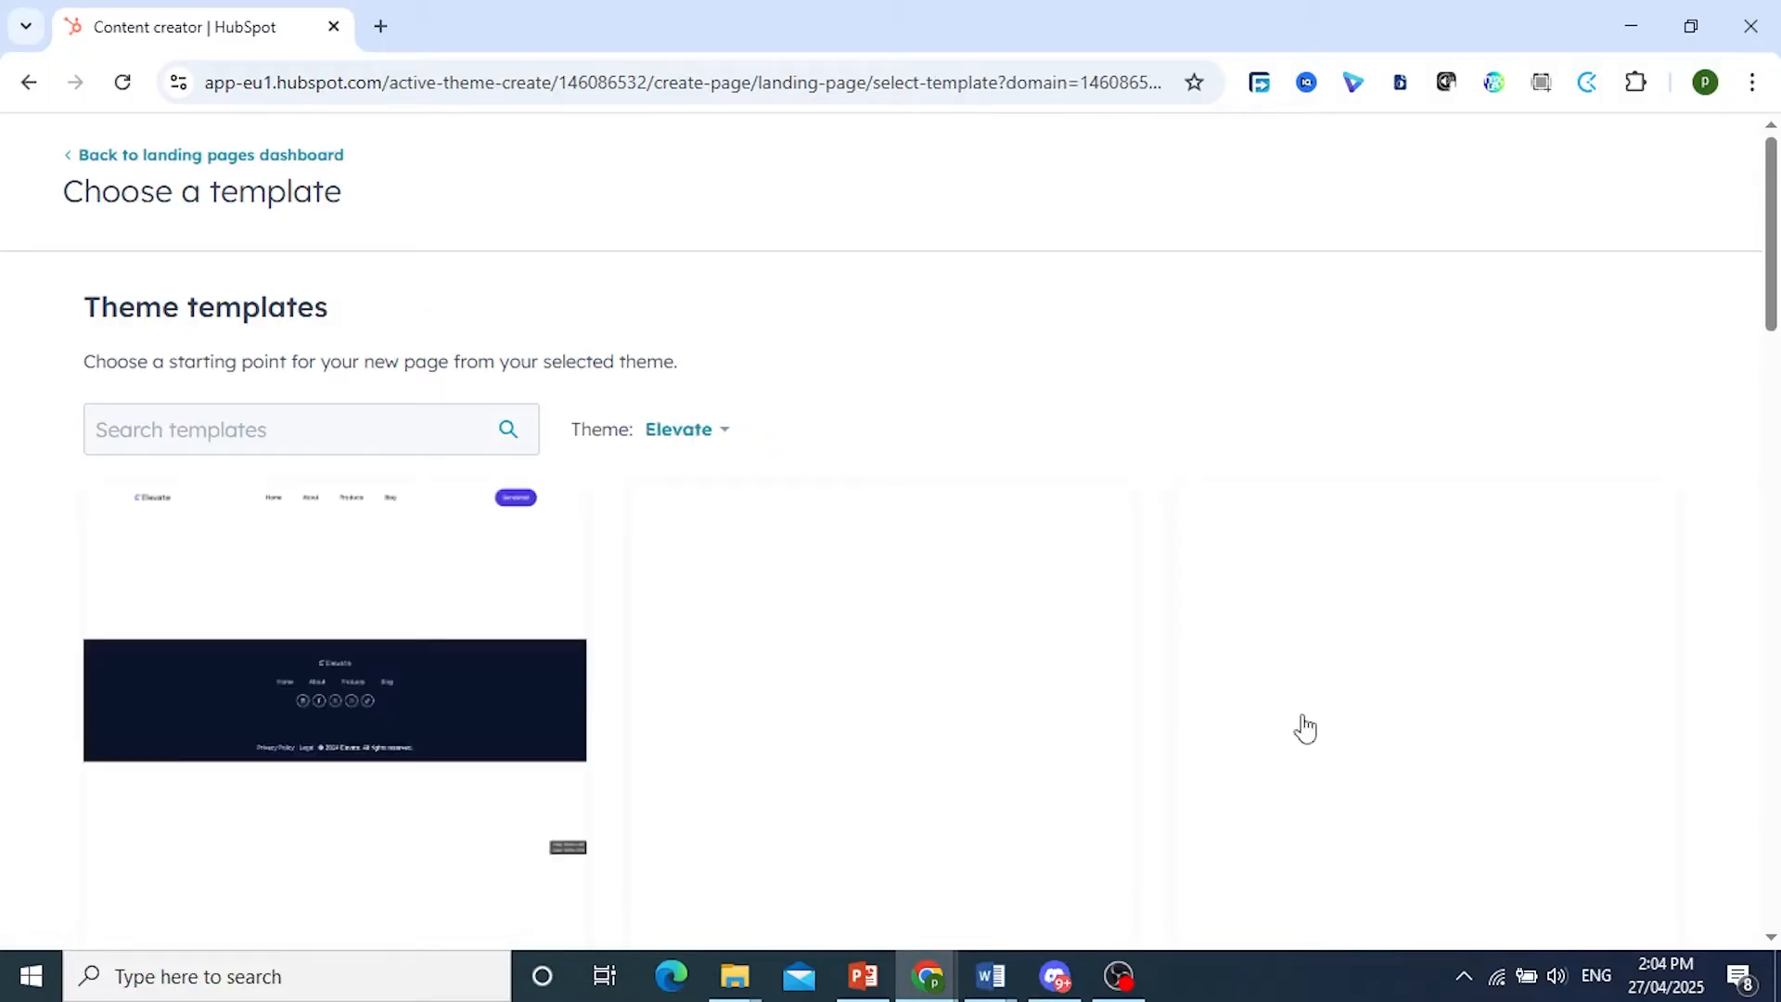
{"action": "scroll", "coordinate": [703, 594], "scroll_direction": "down", "scroll_amount": 5}
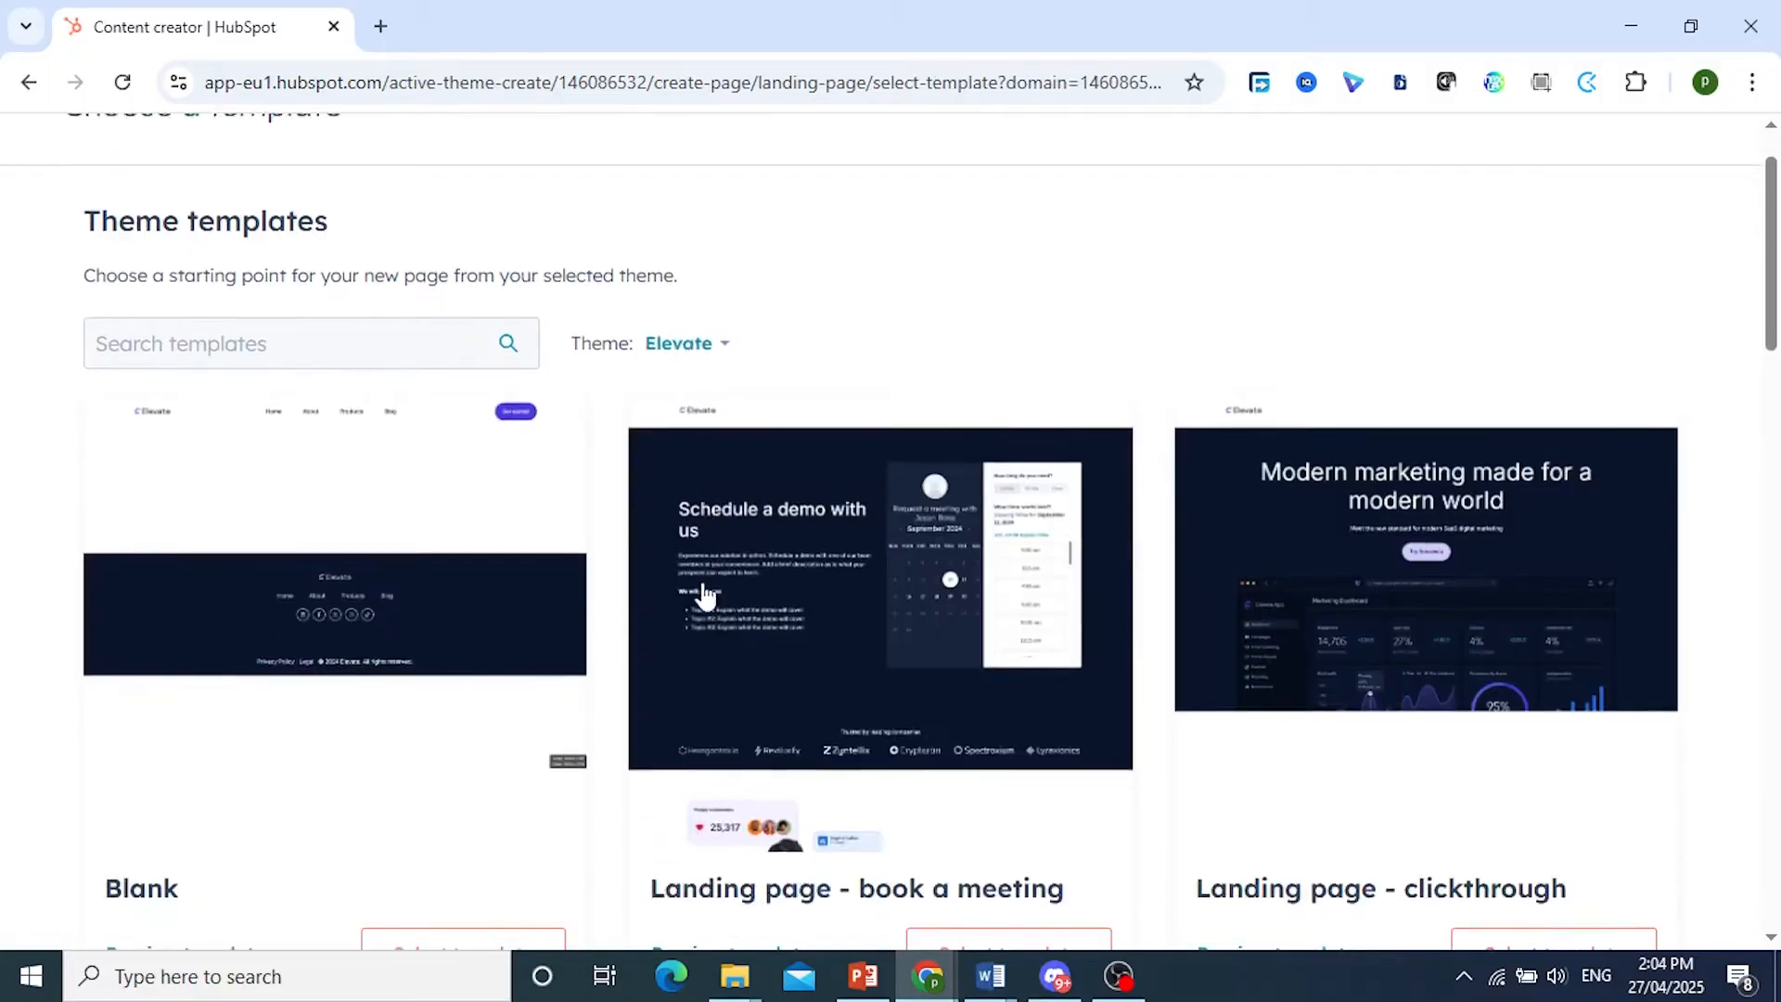
{"action": "scroll", "coordinate": [849, 589], "scroll_direction": "up", "scroll_amount": 4}
{"action": "right_click", "coordinate": [850, 584]}
{"action": "left_click", "coordinate": [805, 289]}
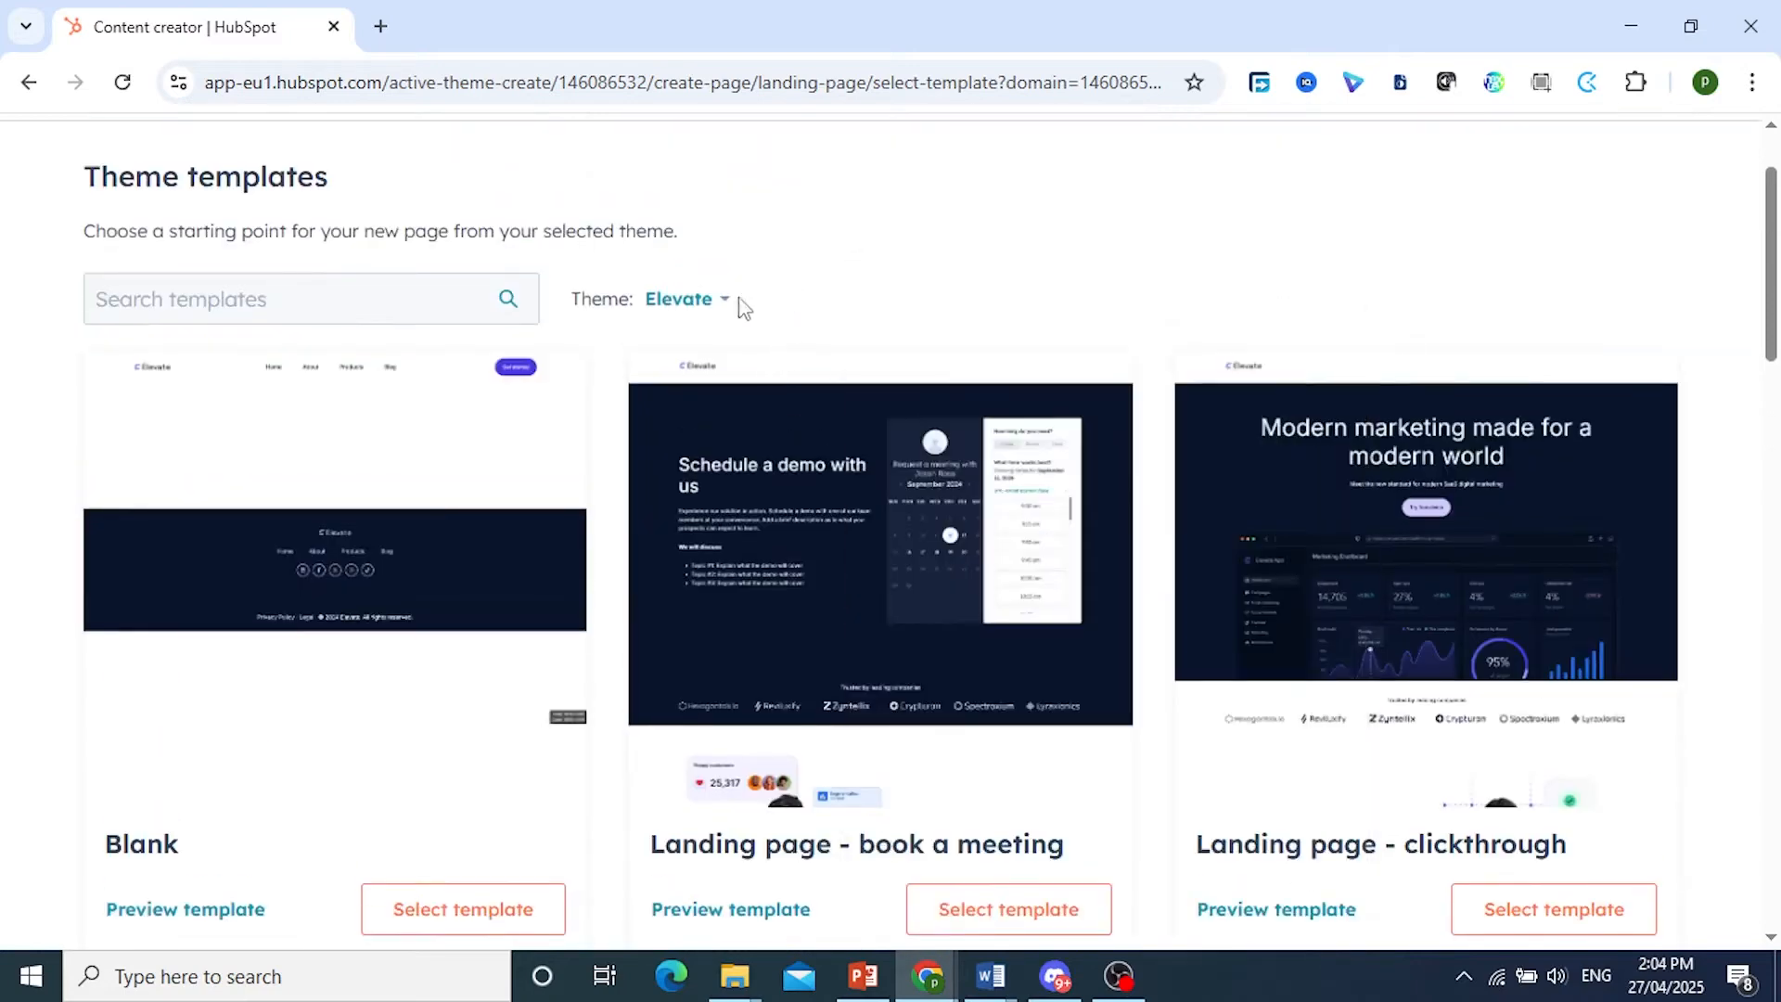
- Open the change-theme page for the new landing page and review the available themes
{"action": "left_click", "coordinate": [703, 307]}
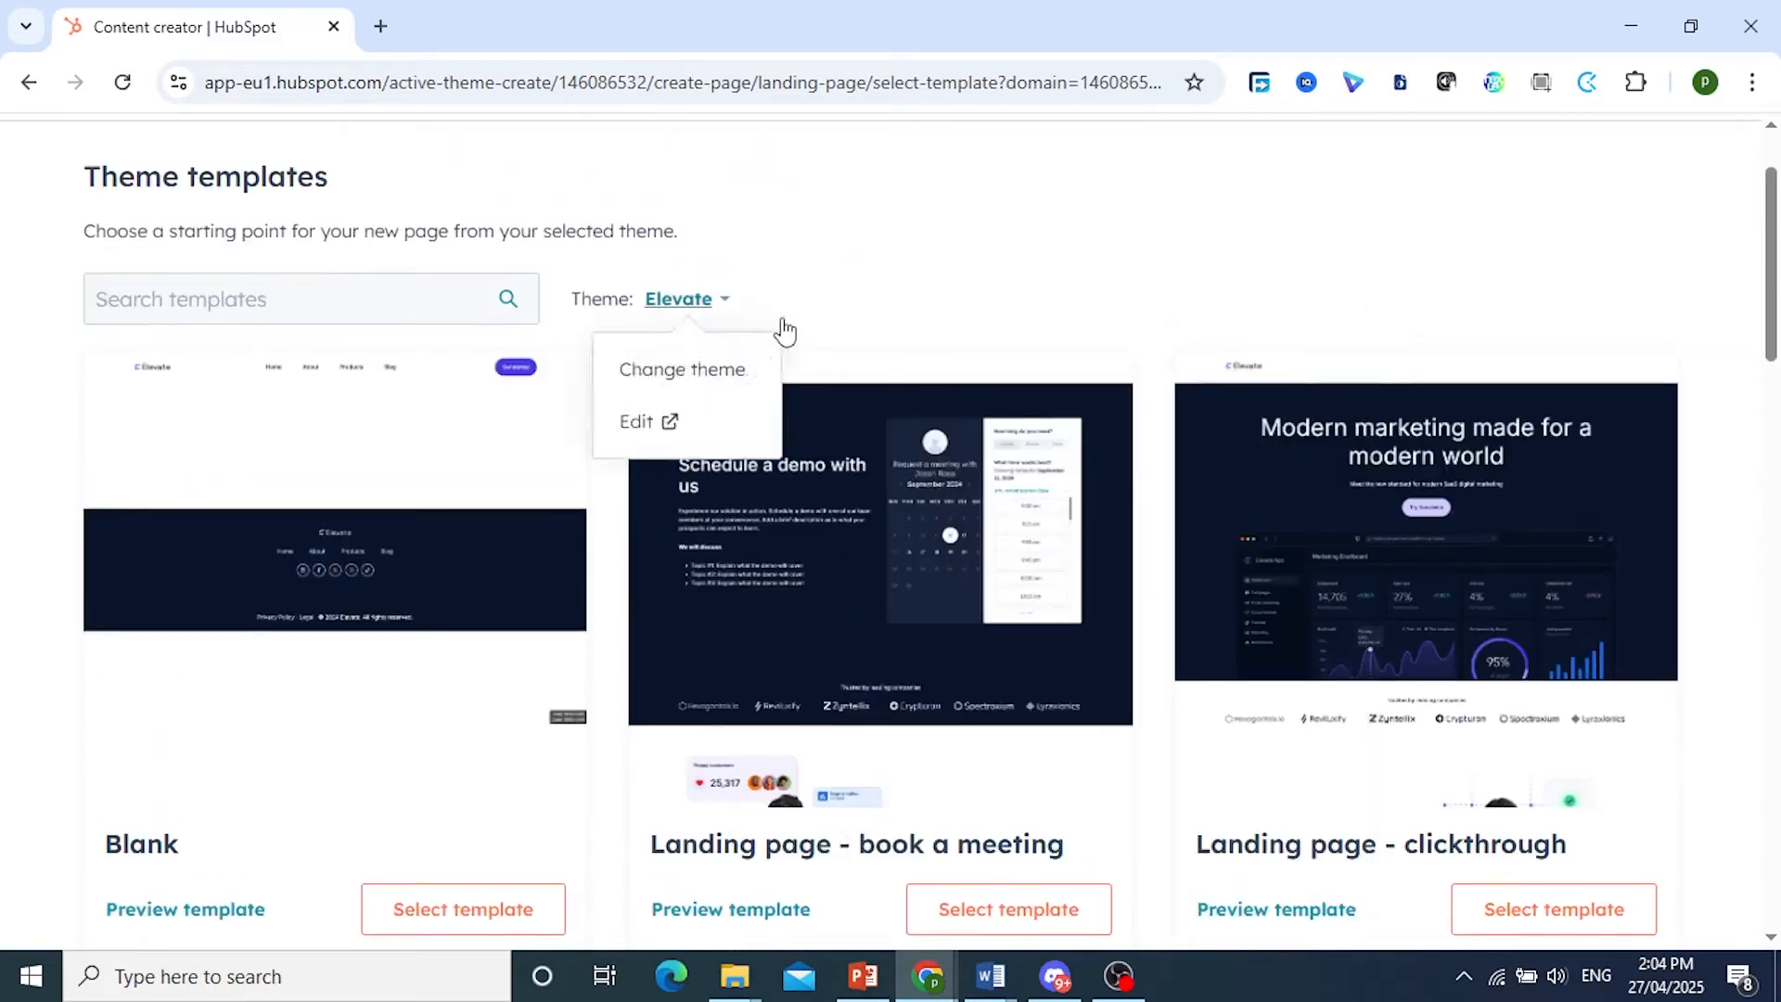
{"action": "left_click", "coordinate": [681, 368]}
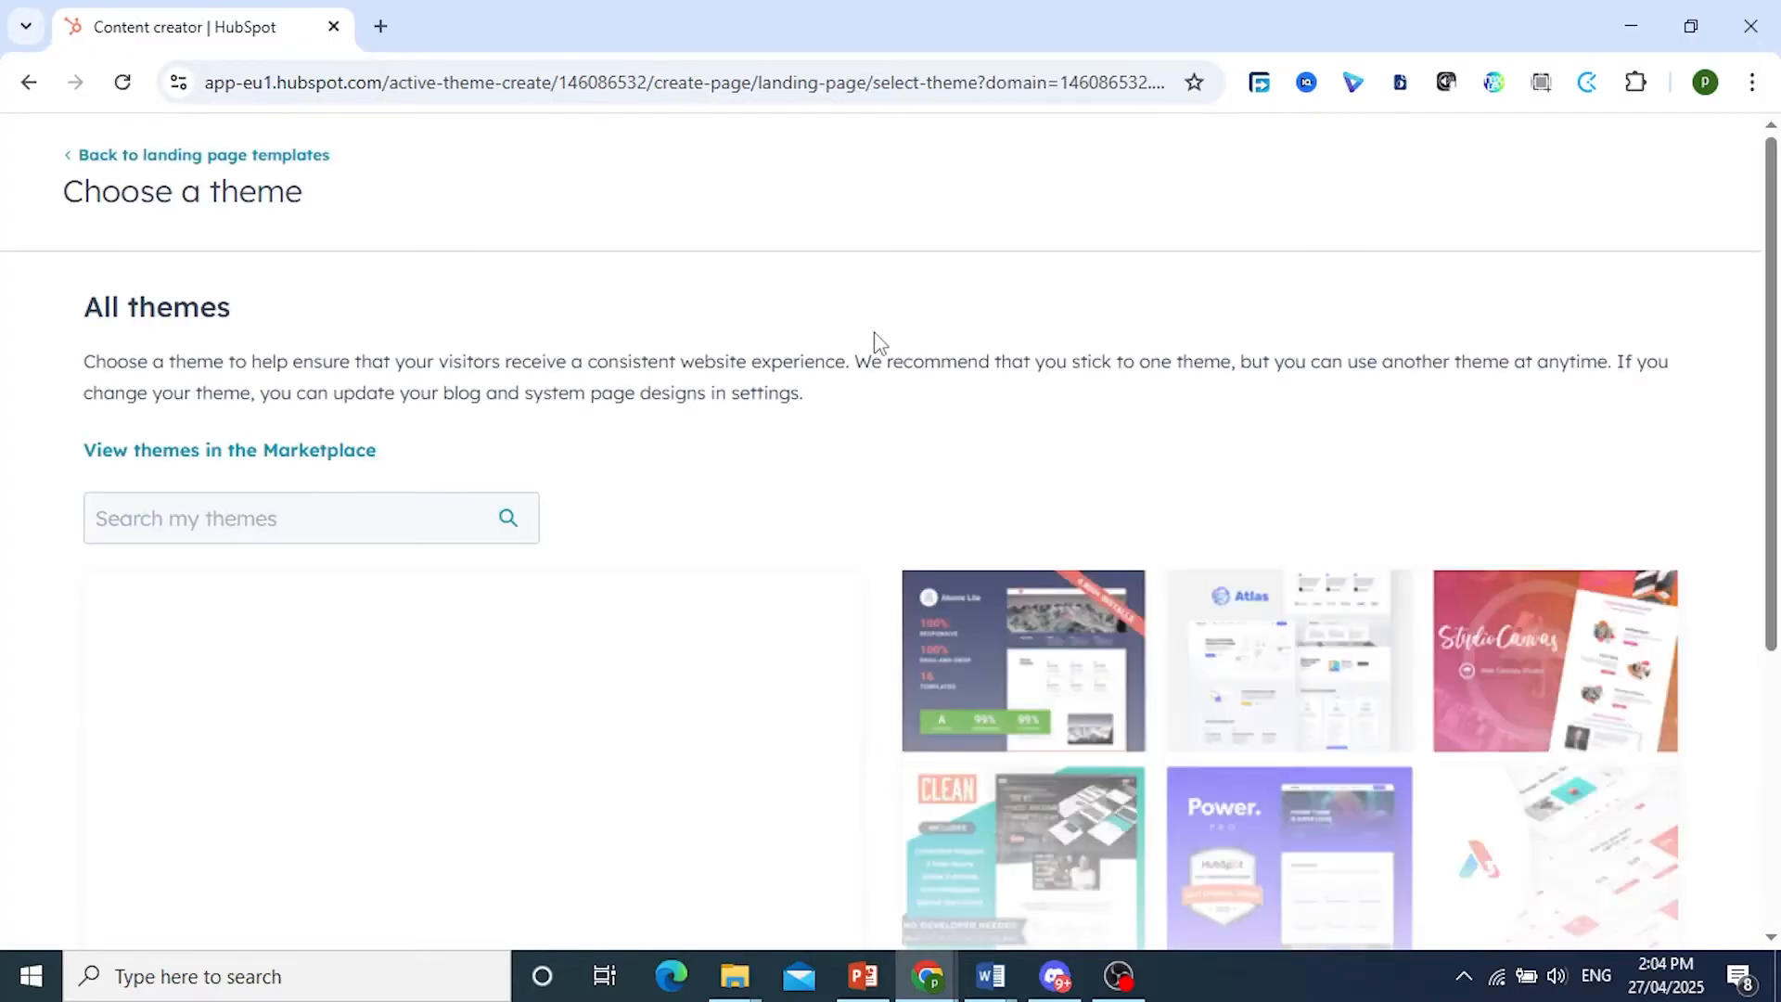
{"action": "scroll", "coordinate": [815, 489], "scroll_direction": "down", "scroll_amount": 2}
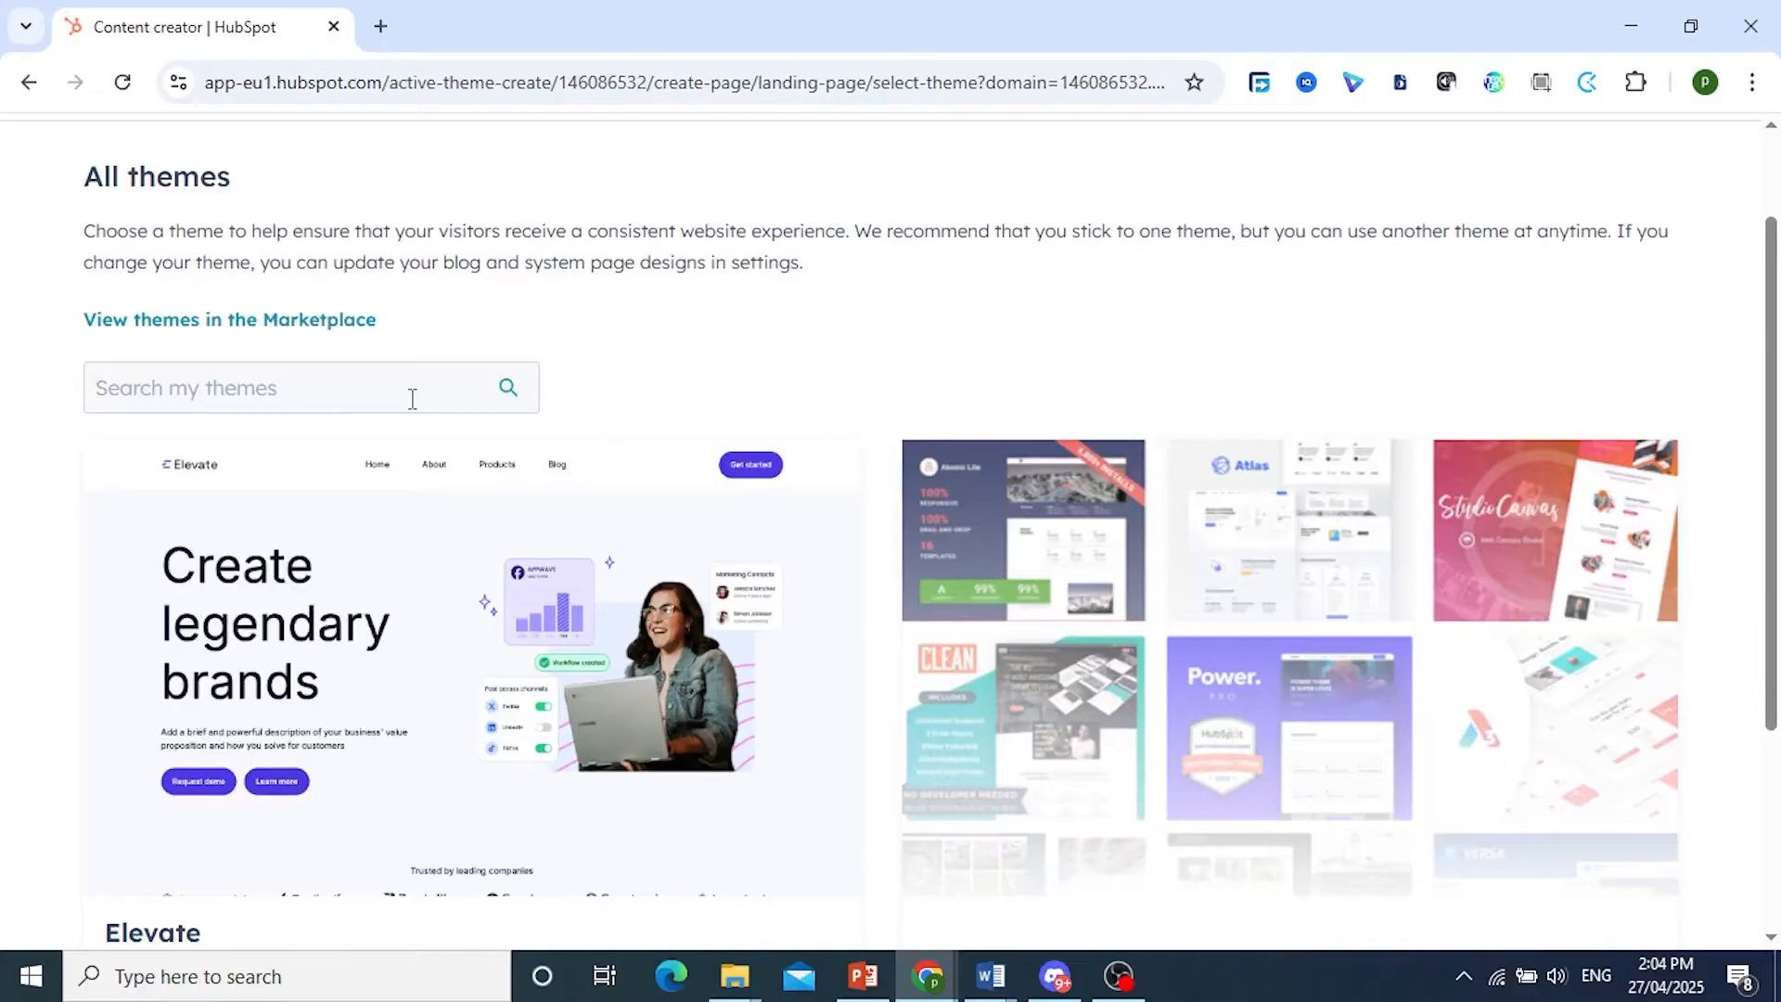
{"action": "scroll", "coordinate": [418, 404], "scroll_direction": "down", "scroll_amount": 3}
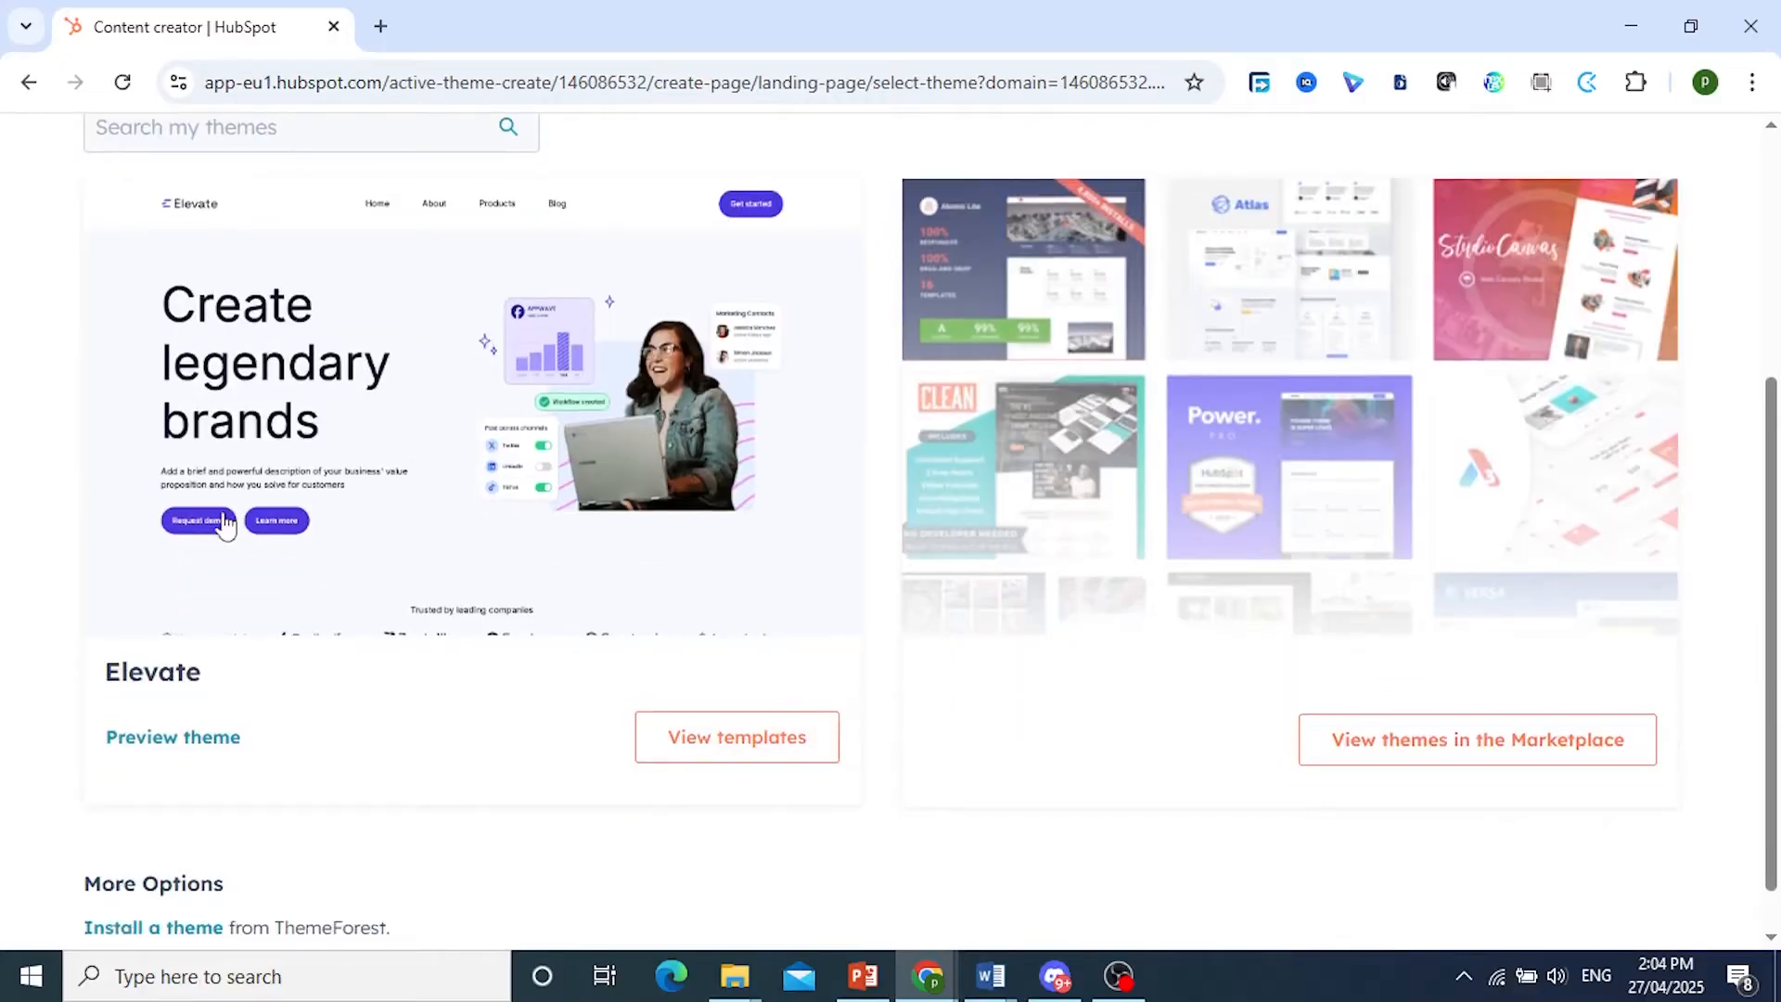
{"action": "scroll", "coordinate": [898, 626], "scroll_direction": "up", "scroll_amount": 3}
{"action": "scroll", "coordinate": [1359, 695], "scroll_direction": "down", "scroll_amount": 3}
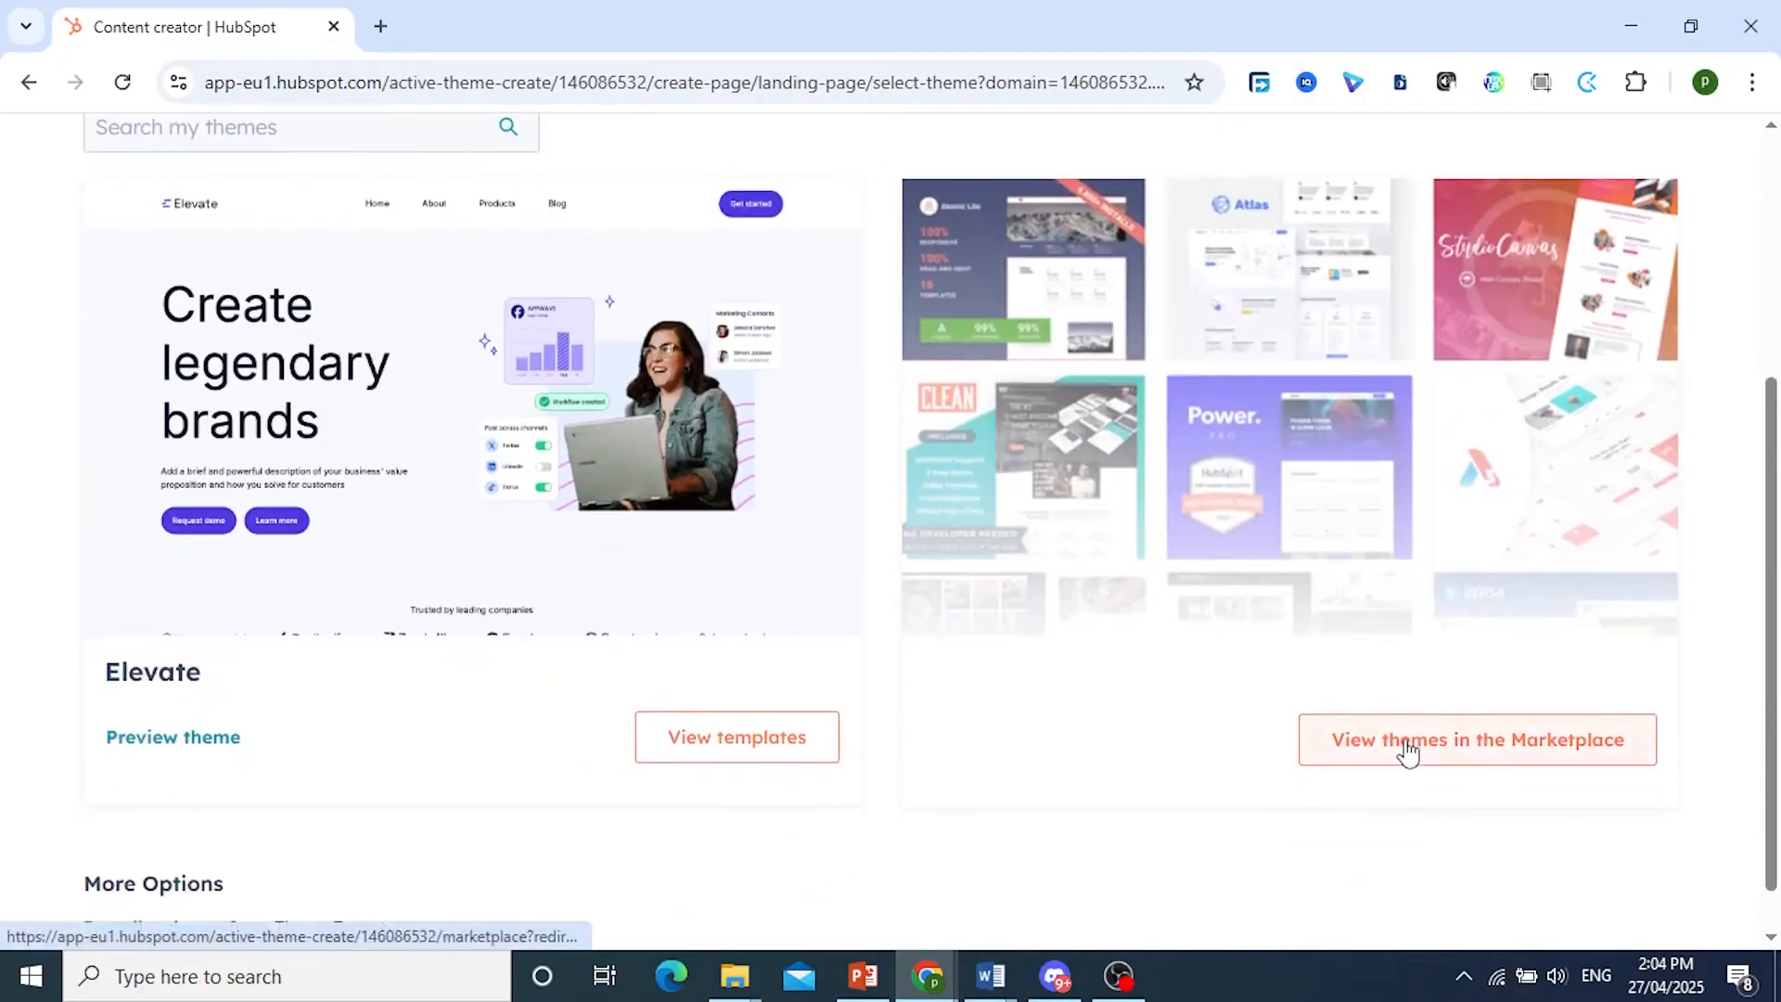
{"action": "scroll", "coordinate": [1414, 752], "scroll_direction": "up", "scroll_amount": 4}
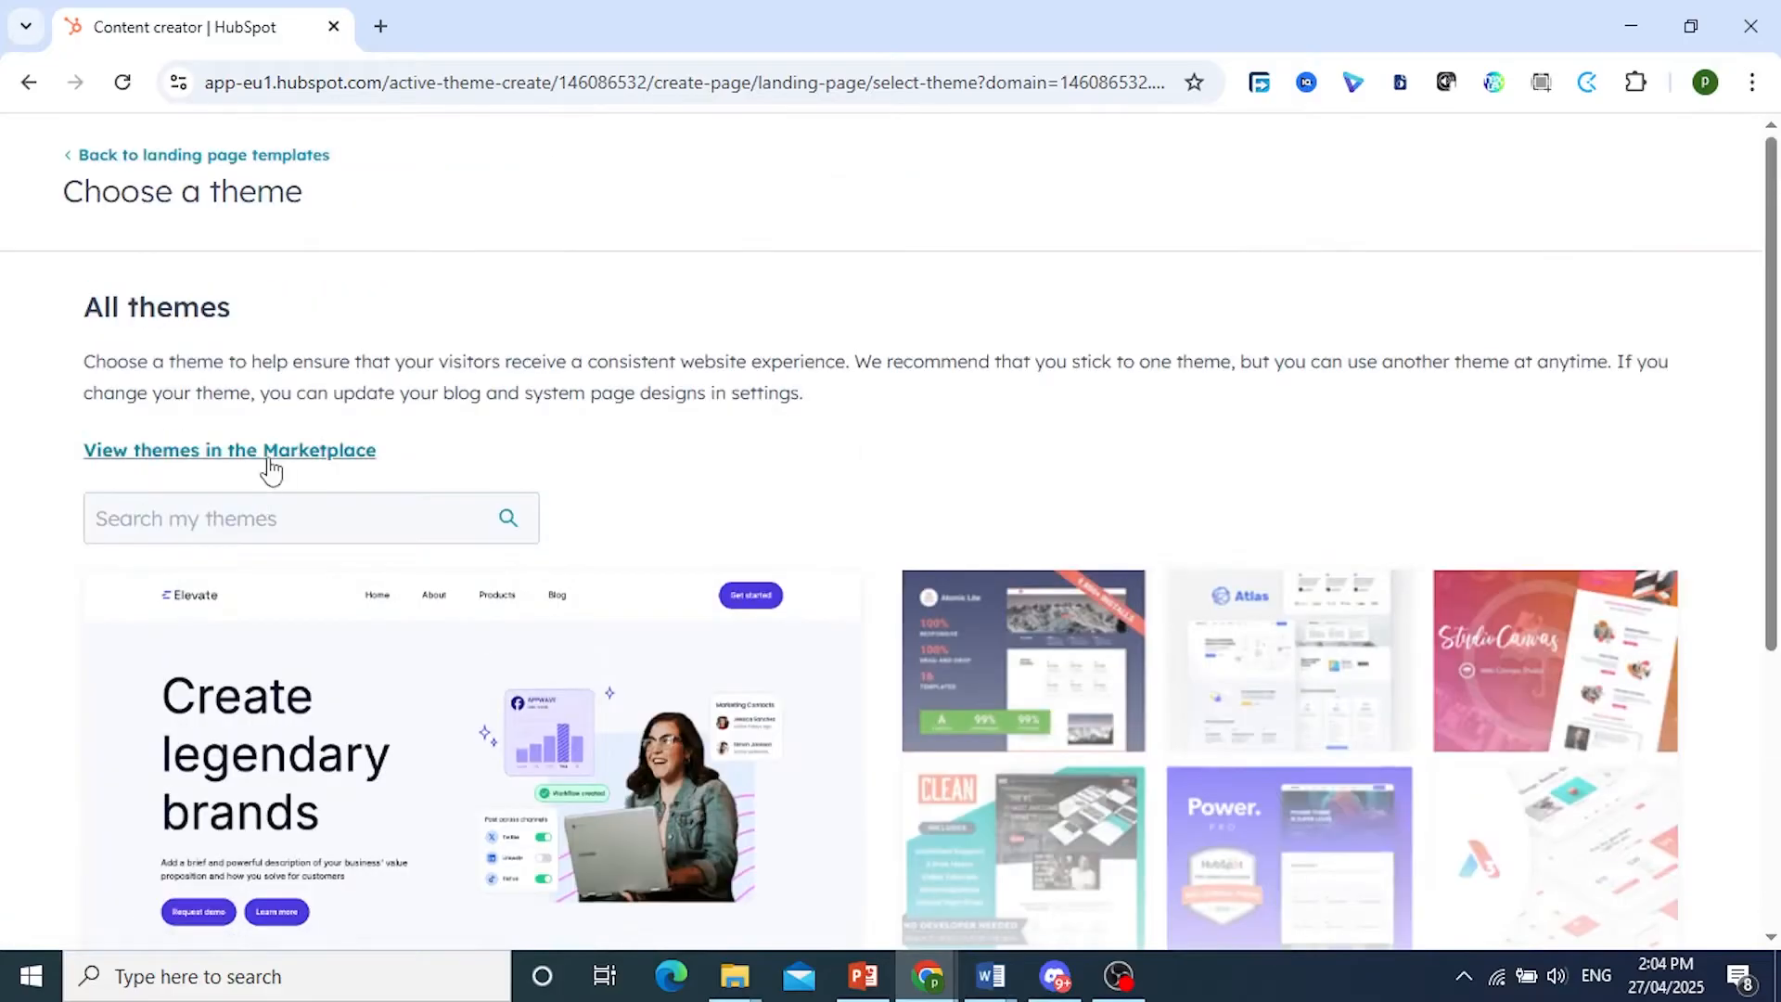
- Open the theme marketplace and examine its business type, page type and page feature filters
{"action": "left_click", "coordinate": [270, 470]}
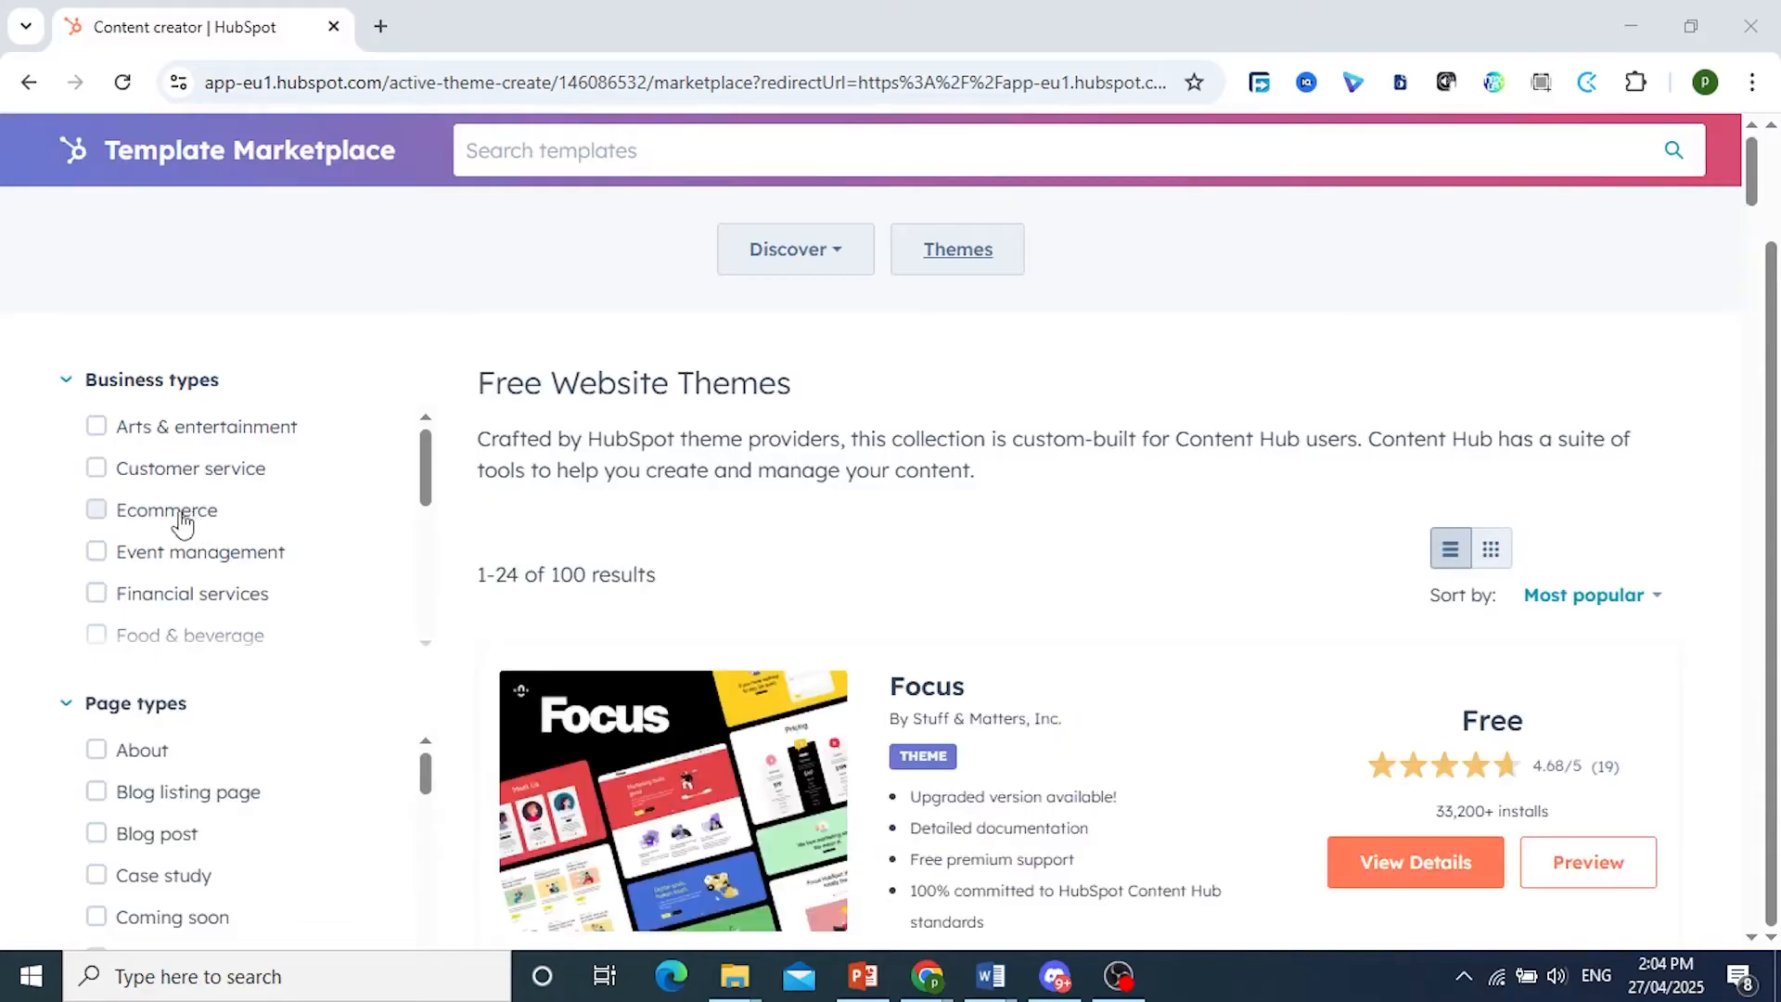
{"action": "scroll", "coordinate": [185, 524], "scroll_direction": "down", "scroll_amount": 1}
{"action": "scroll", "coordinate": [207, 628], "scroll_direction": "down", "scroll_amount": 1}
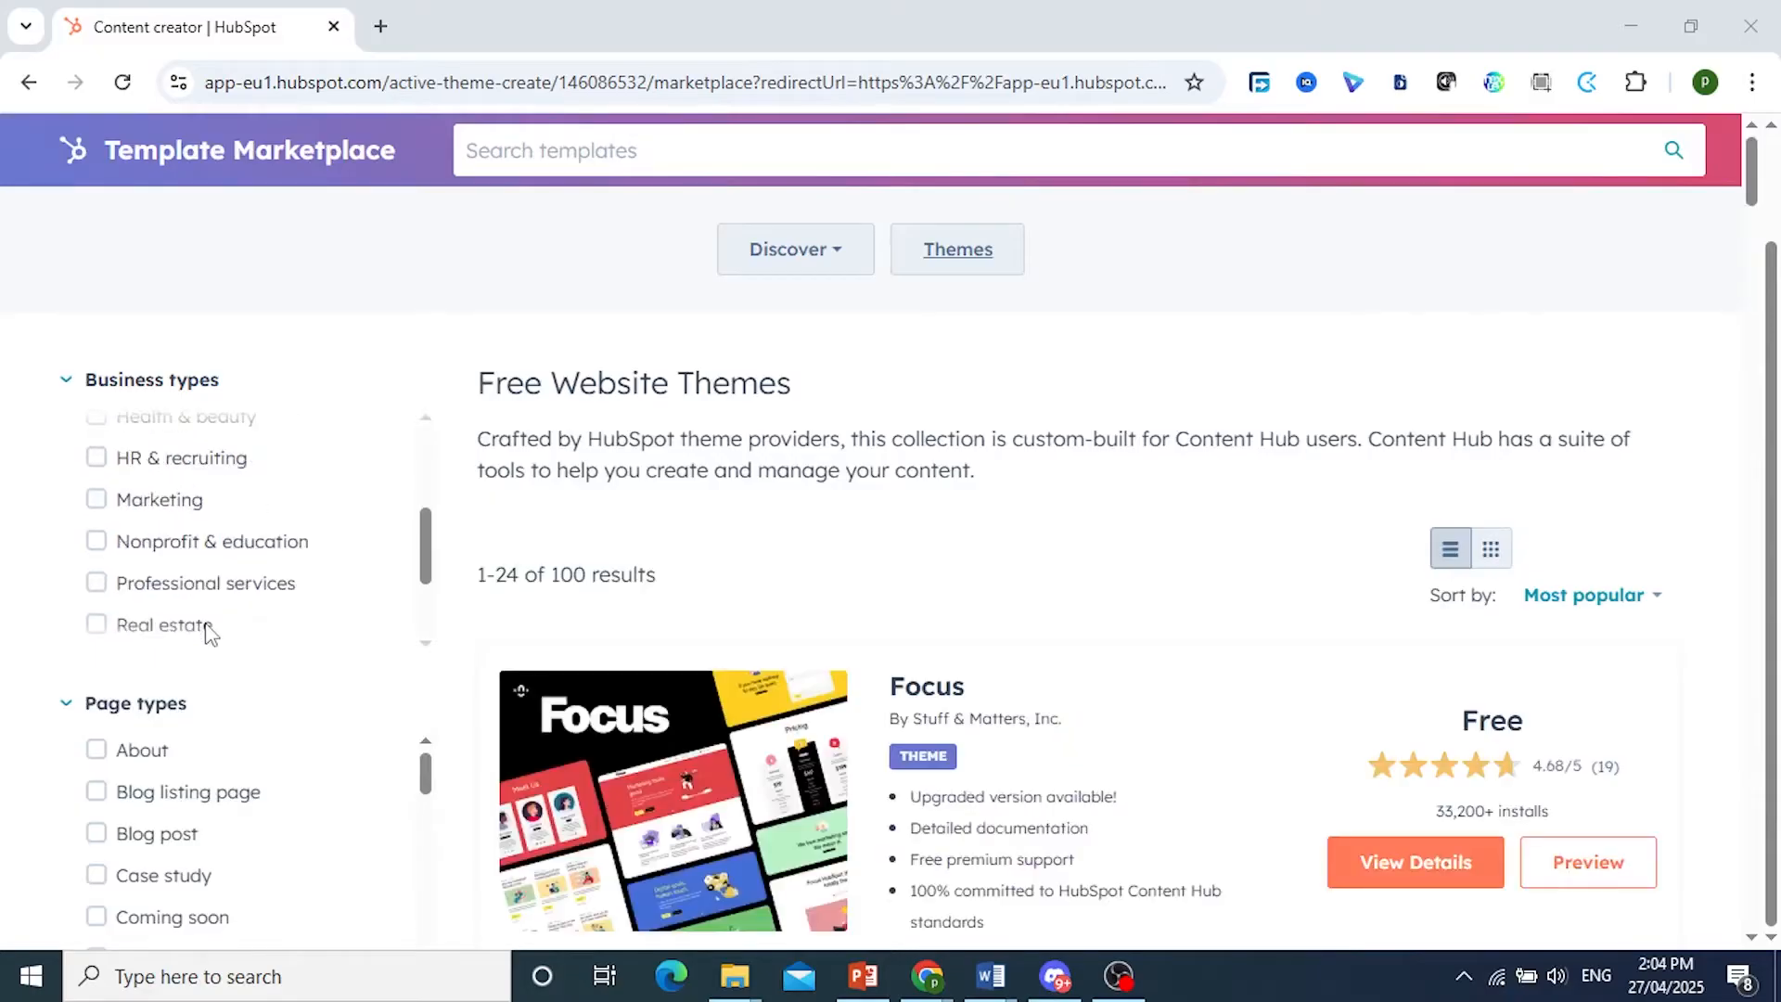
{"action": "scroll", "coordinate": [209, 538], "scroll_direction": "down", "scroll_amount": 1}
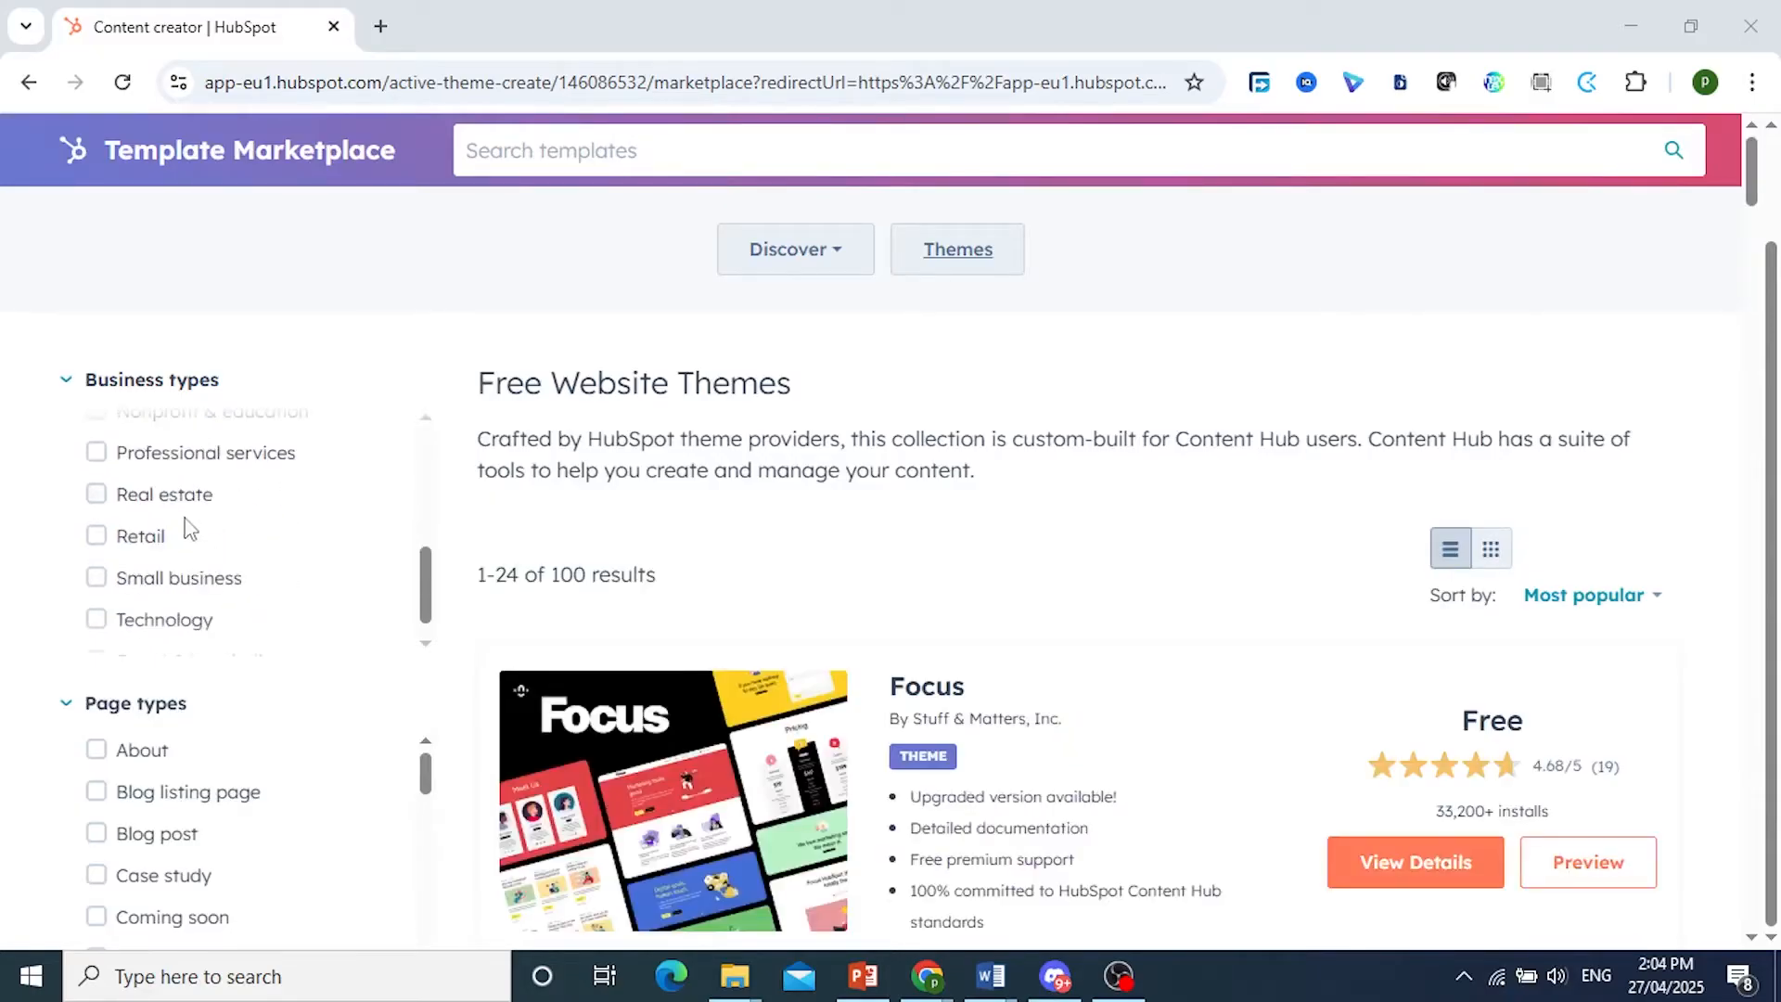
{"action": "scroll", "coordinate": [199, 538], "scroll_direction": "down", "scroll_amount": 1}
{"action": "scroll", "coordinate": [223, 678], "scroll_direction": "down", "scroll_amount": 2}
{"action": "scroll", "coordinate": [213, 664], "scroll_direction": "down", "scroll_amount": 2}
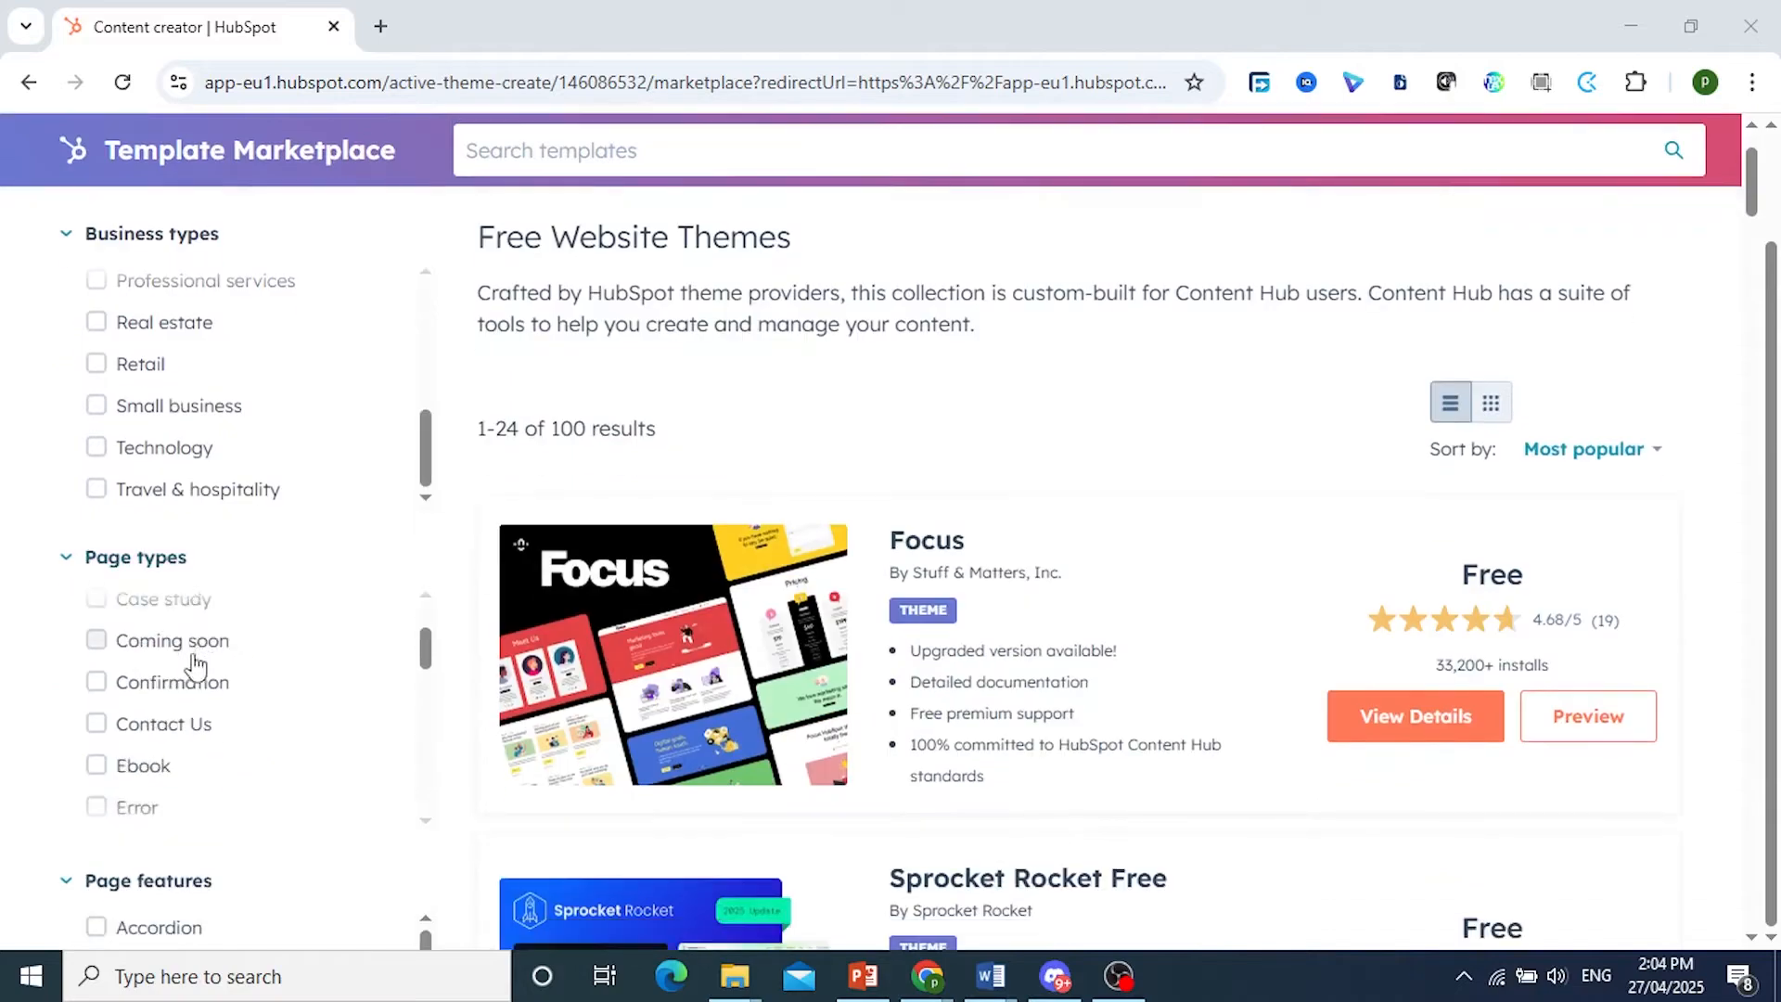
{"action": "scroll", "coordinate": [195, 664], "scroll_direction": "down", "scroll_amount": 2}
{"action": "scroll", "coordinate": [610, 666], "scroll_direction": "down", "scroll_amount": 3}
{"action": "scroll", "coordinate": [1114, 501], "scroll_direction": "down", "scroll_amount": 2}
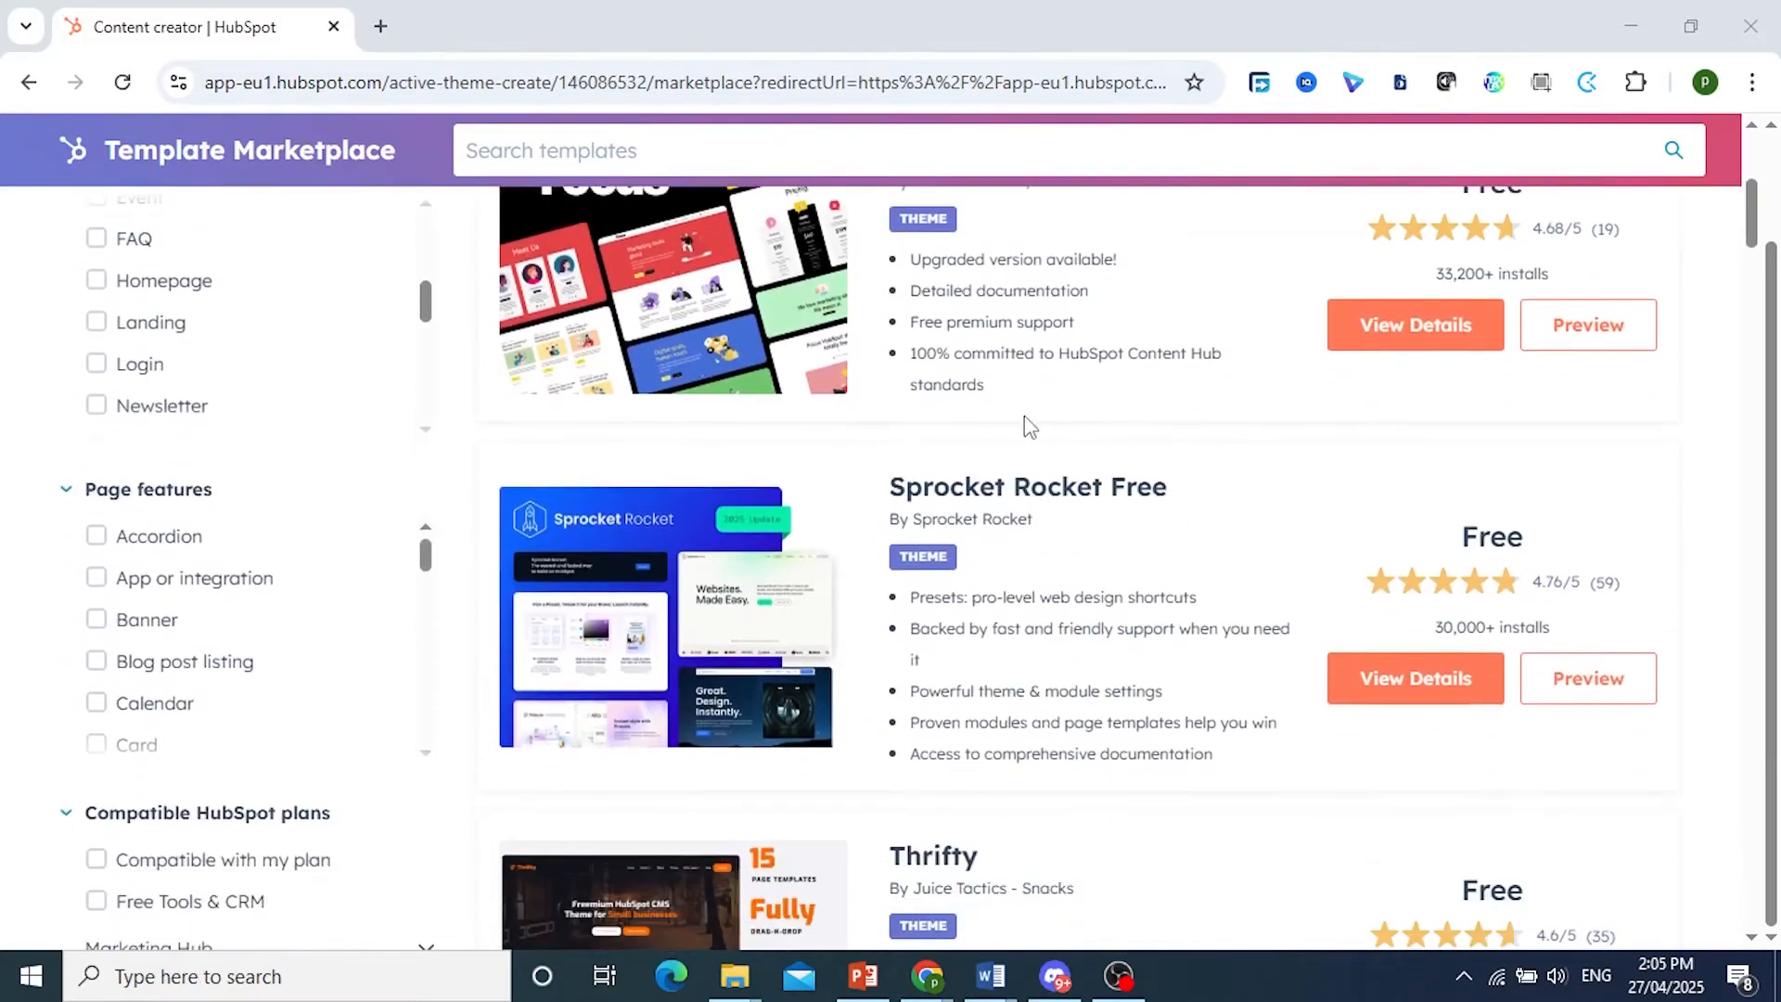
- Examine the website theme listings in the marketplace along with the plan, price and rating filters
{"action": "scroll", "coordinate": [1028, 426], "scroll_direction": "up", "scroll_amount": 4}
{"action": "scroll", "coordinate": [955, 538], "scroll_direction": "down", "scroll_amount": 5}
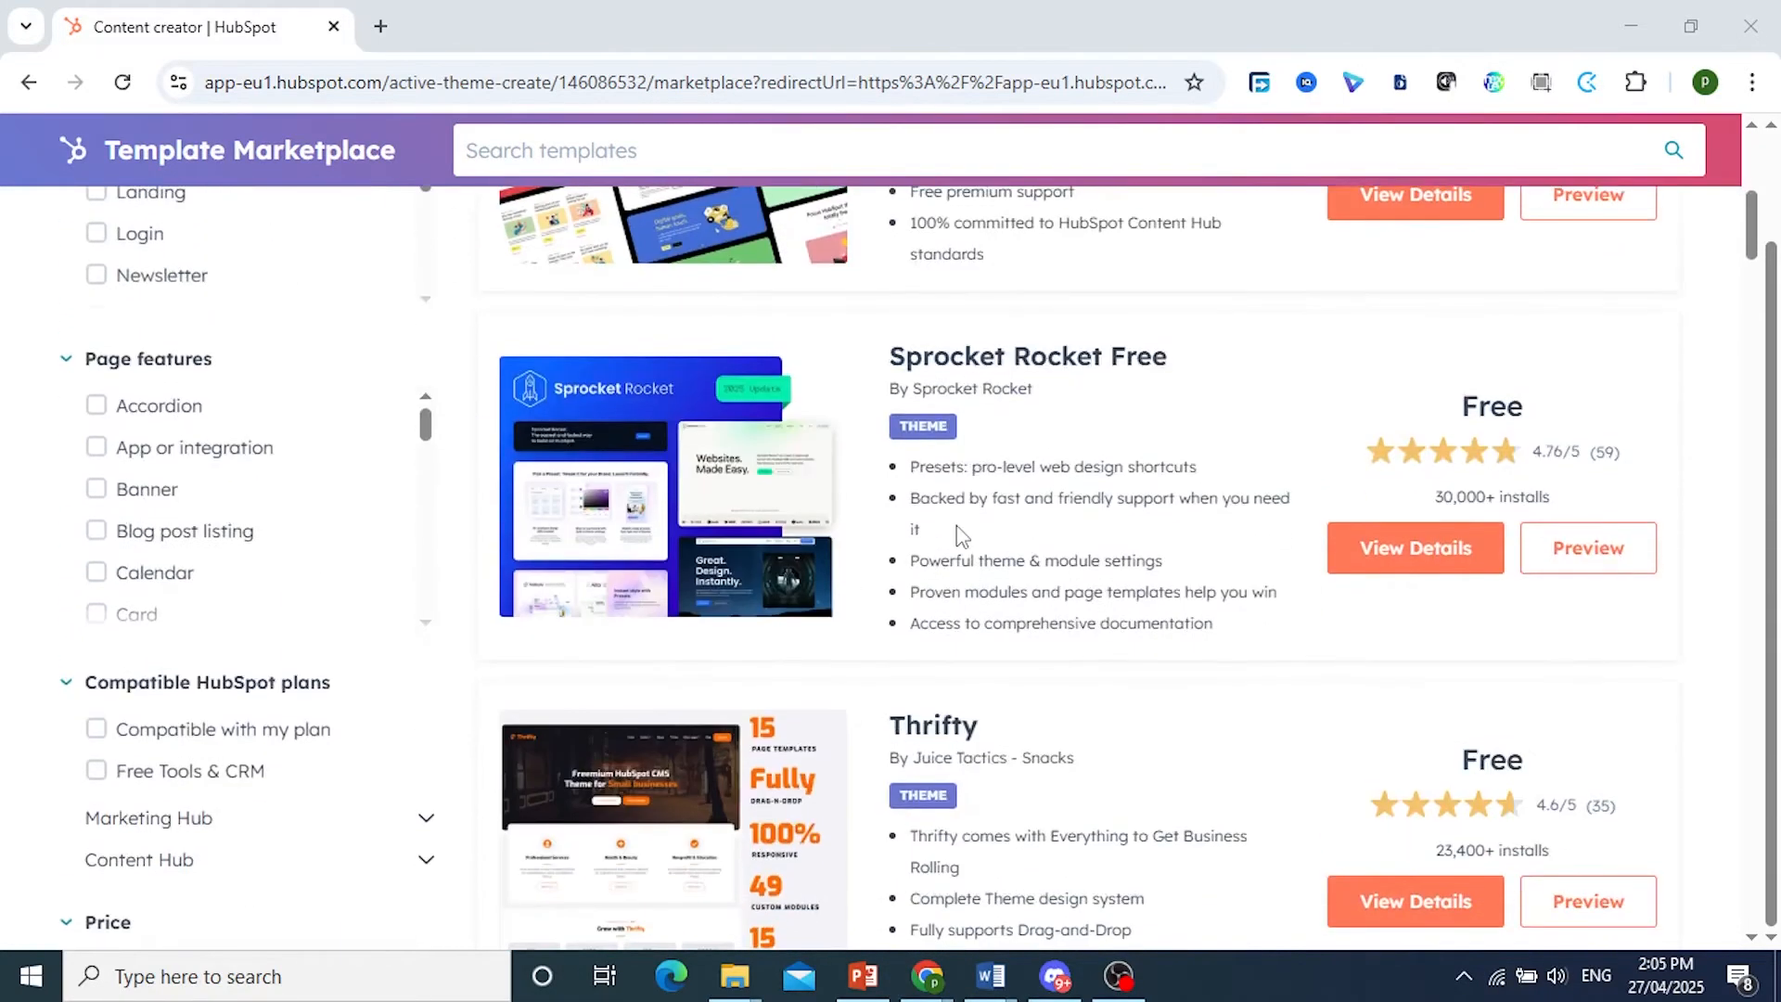
{"action": "scroll", "coordinate": [961, 536], "scroll_direction": "down", "scroll_amount": 5}
{"action": "scroll", "coordinate": [111, 248], "scroll_direction": "down", "scroll_amount": 3}
{"action": "scroll", "coordinate": [133, 489], "scroll_direction": "up", "scroll_amount": 3}
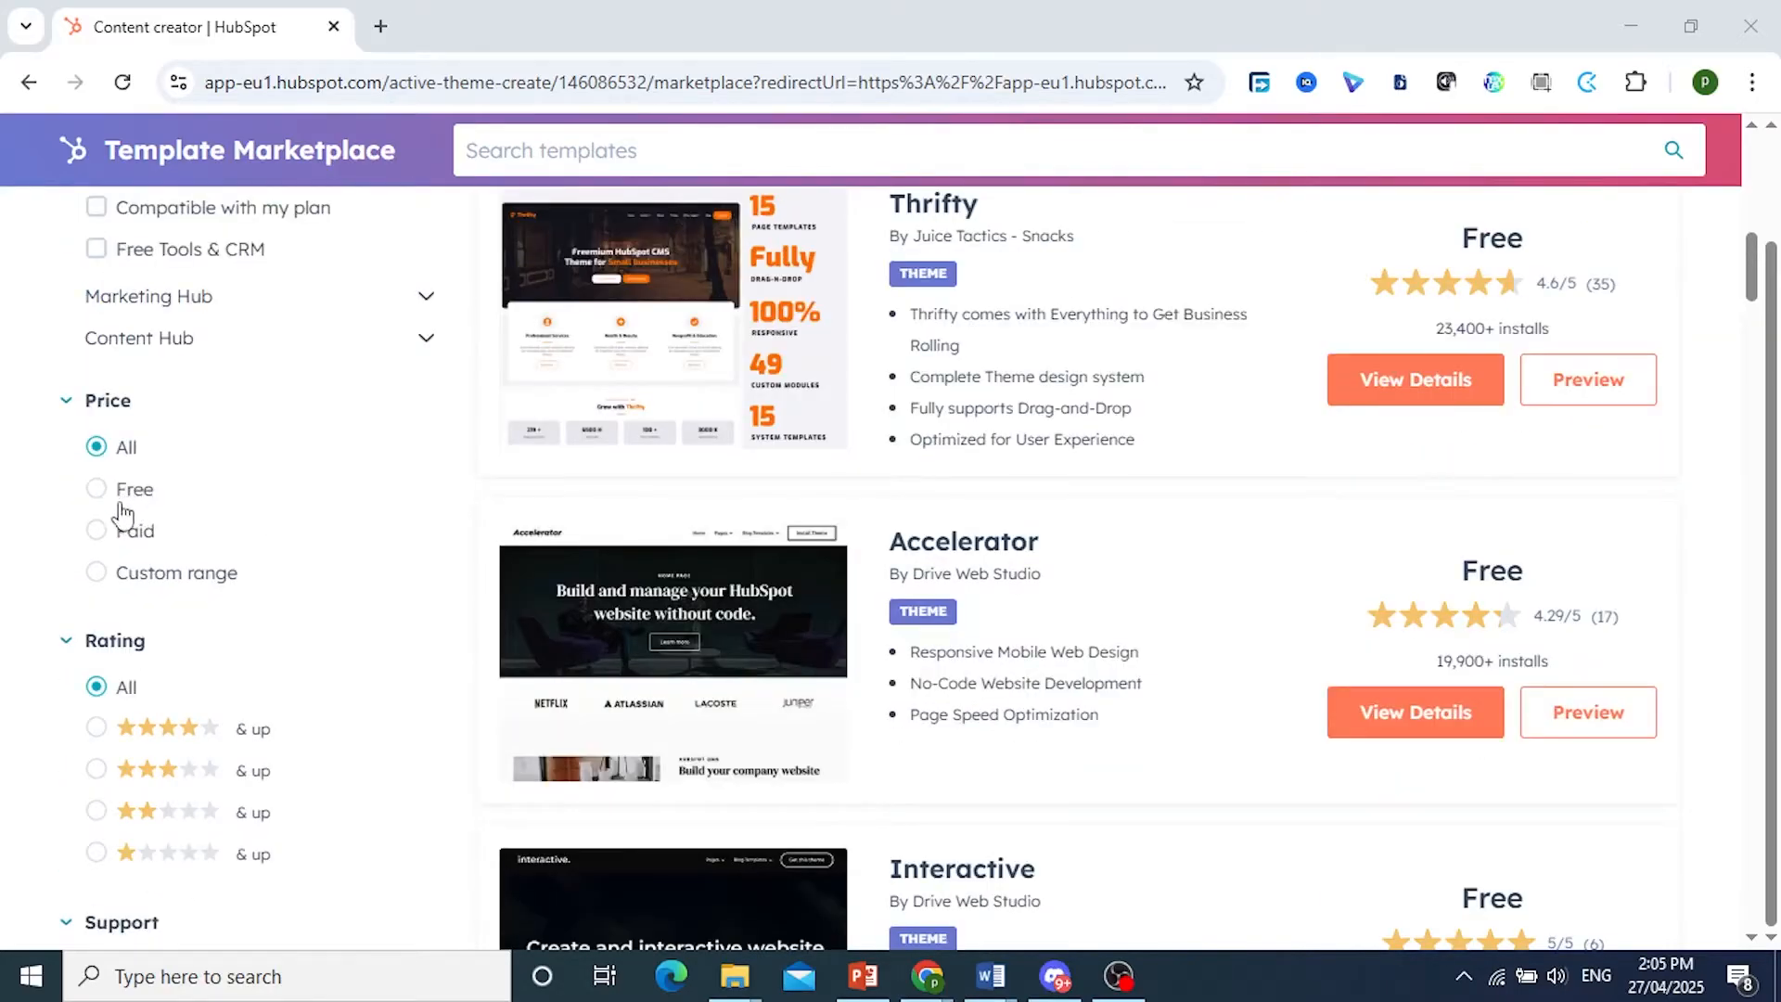
{"action": "scroll", "coordinate": [409, 510], "scroll_direction": "up", "scroll_amount": 10}
{"action": "scroll", "coordinate": [409, 513], "scroll_direction": "up", "scroll_amount": 5}
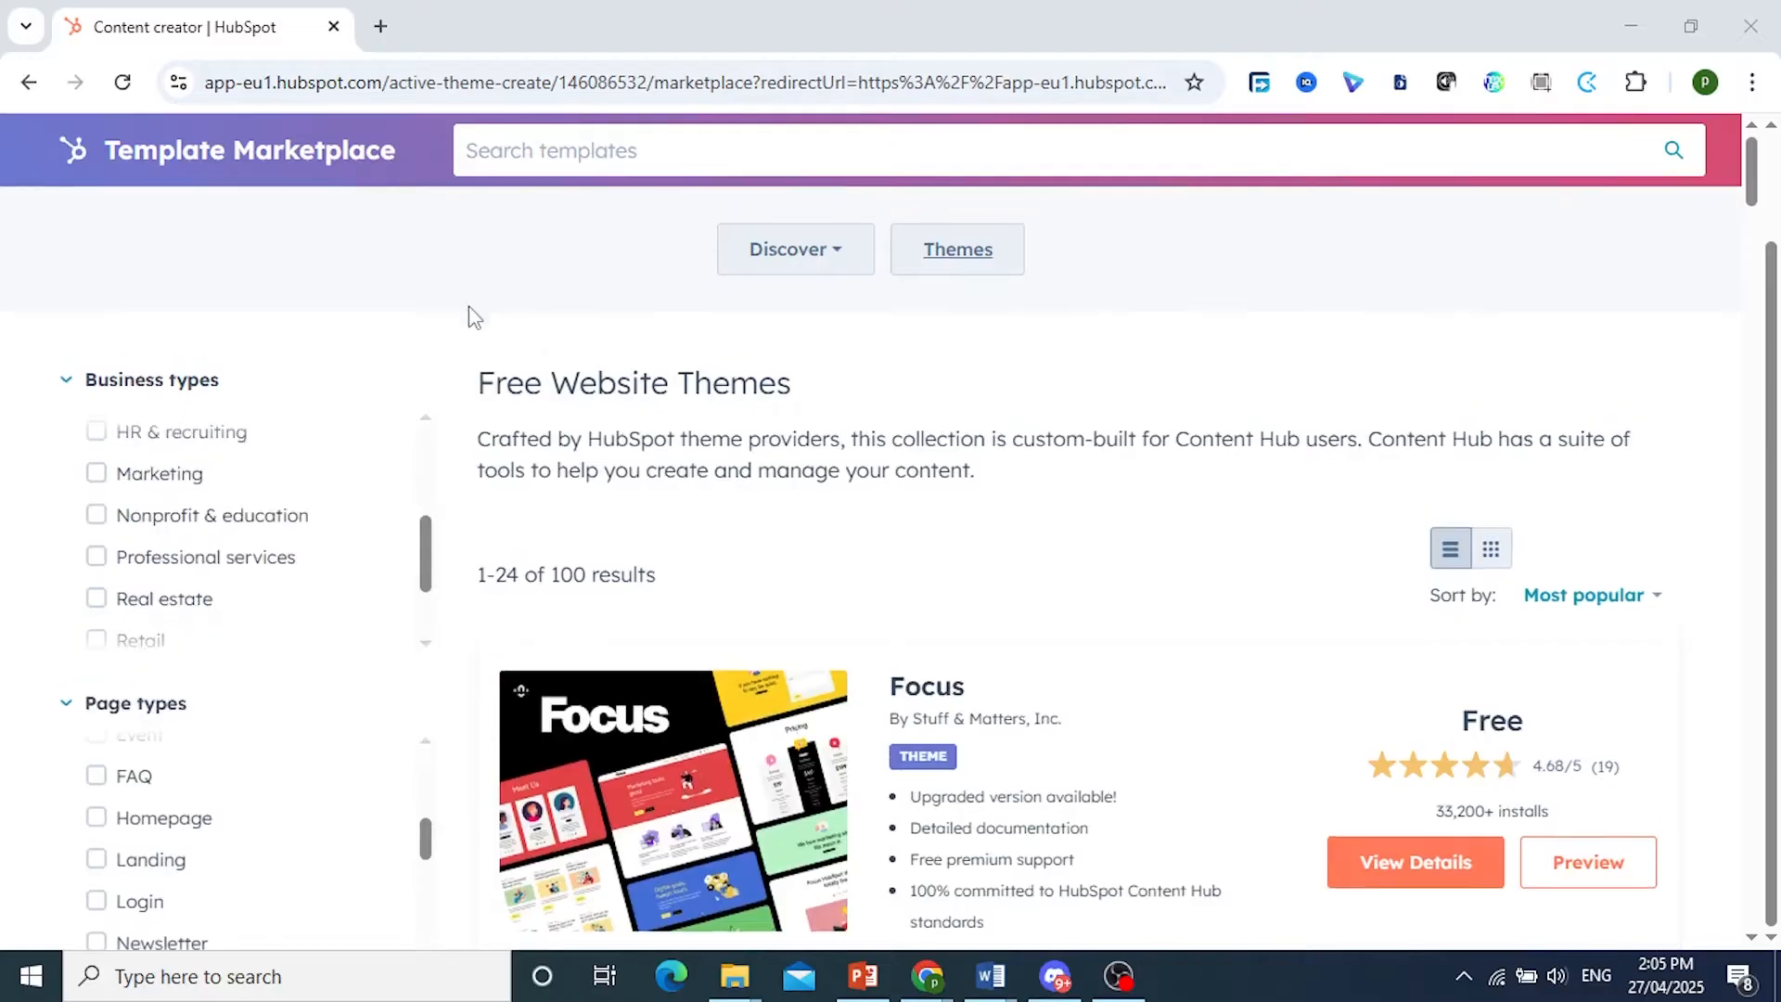
- Leave the marketplace and open the templates of the Elevate theme
{"action": "left_click", "coordinate": [191, 155]}
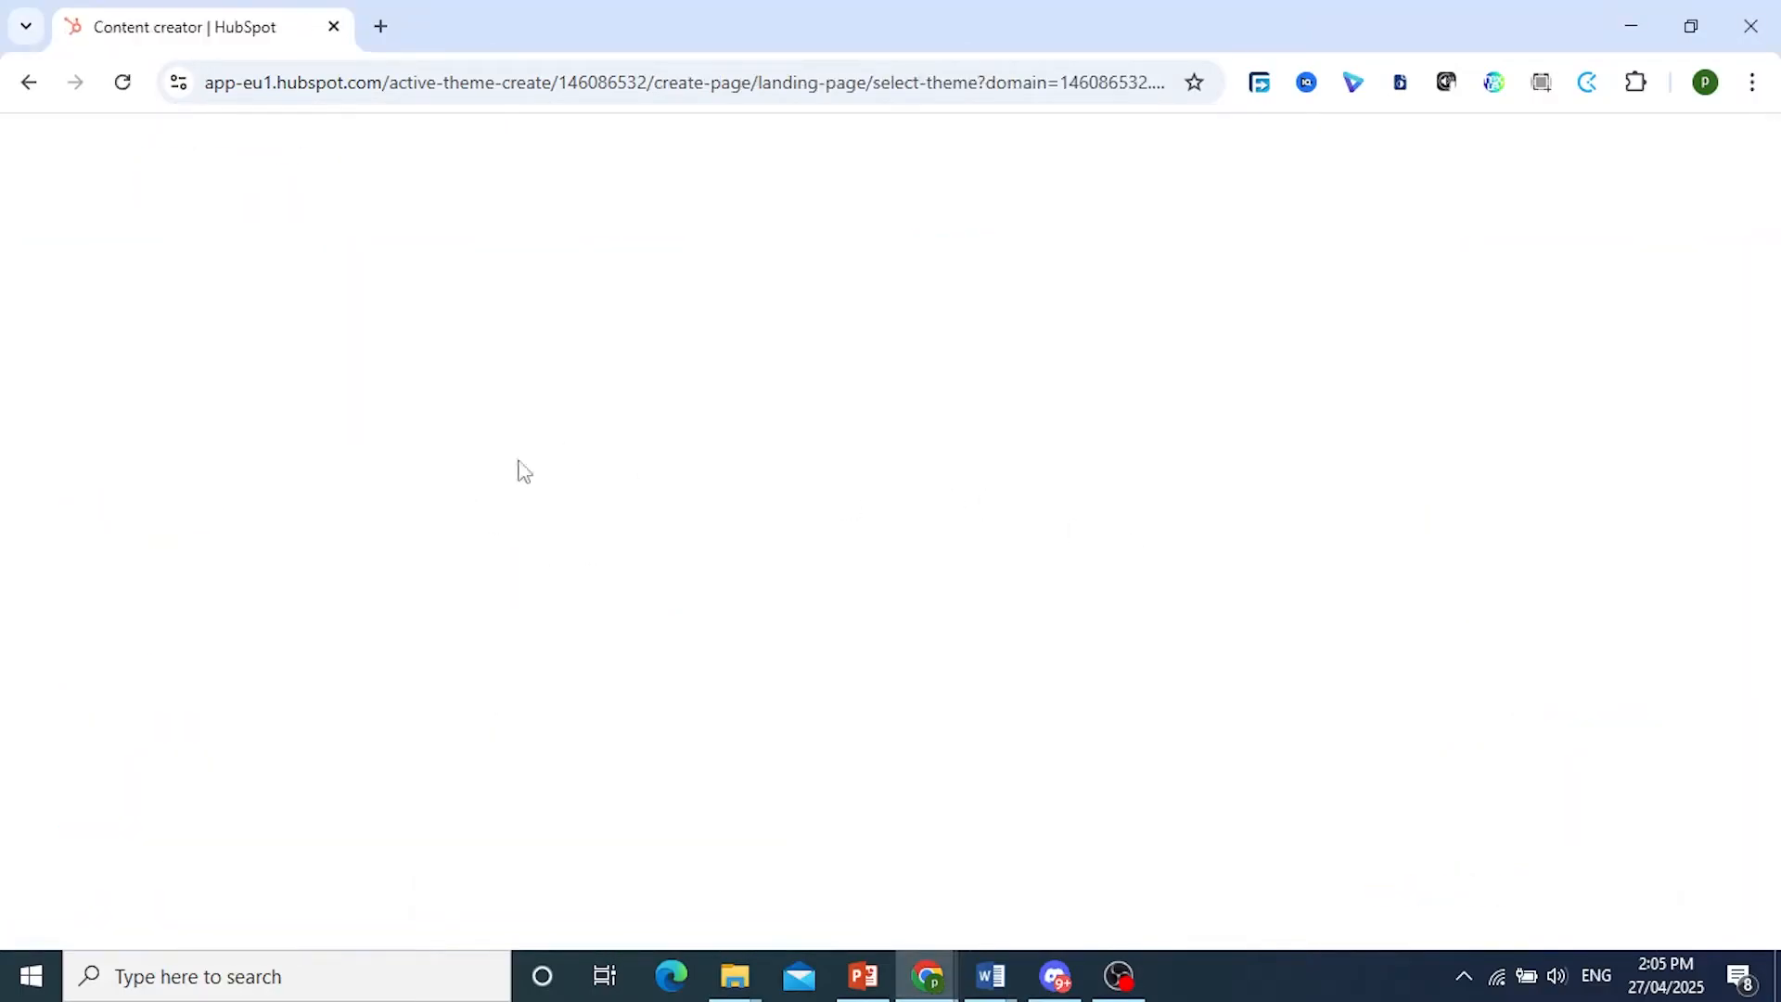
{"action": "scroll", "coordinate": [470, 612], "scroll_direction": "down", "scroll_amount": 3}
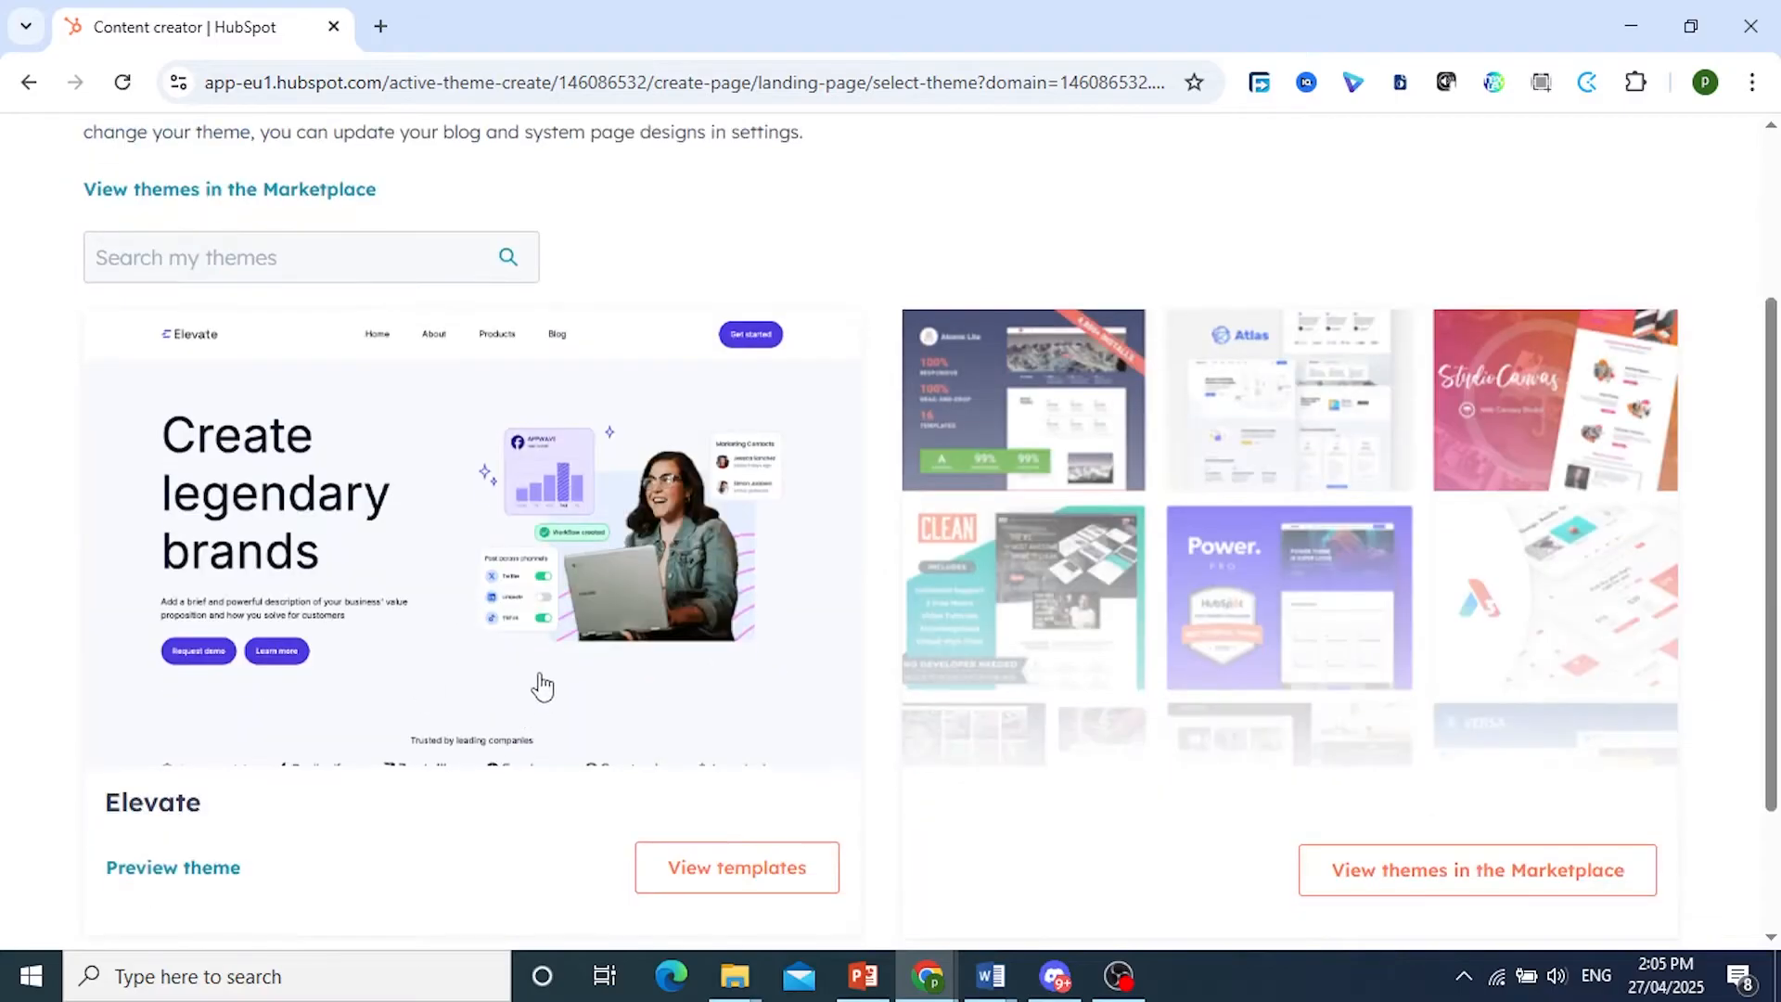
{"action": "left_click", "coordinate": [756, 456]}
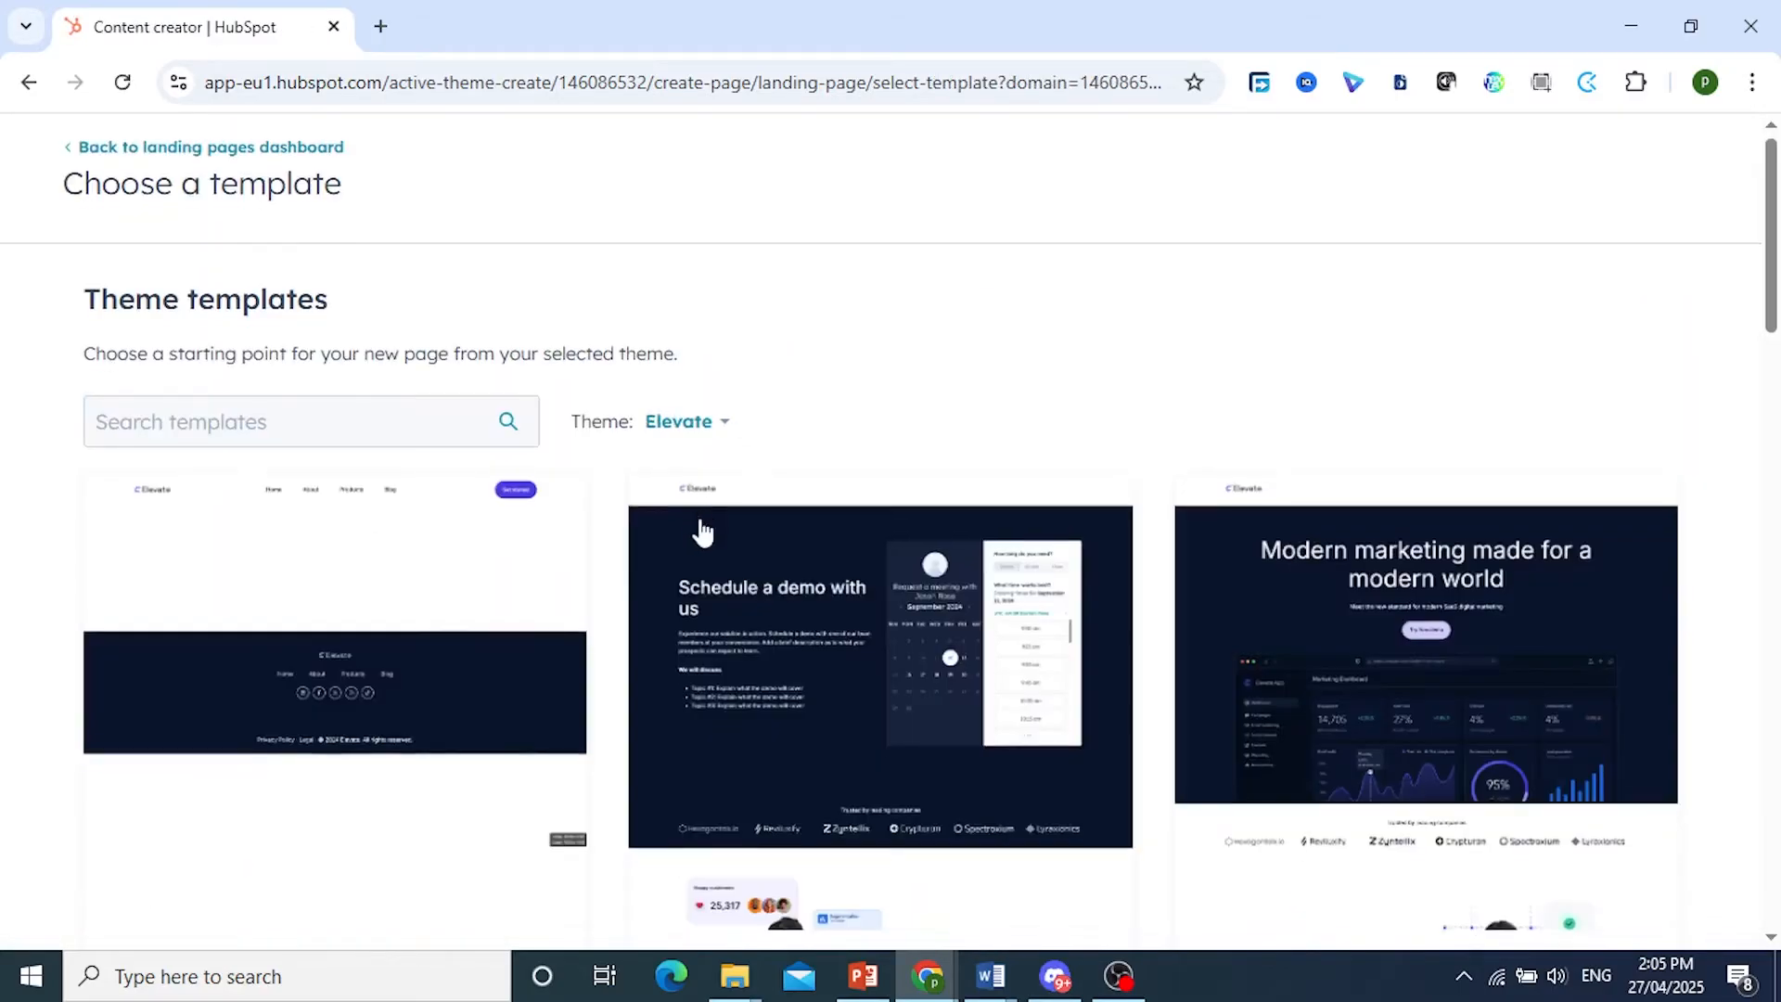
- Compare the Elevate landing page templates and select "Landing page - book a meeting" for the new page
{"action": "scroll", "coordinate": [701, 528], "scroll_direction": "down", "scroll_amount": 4}
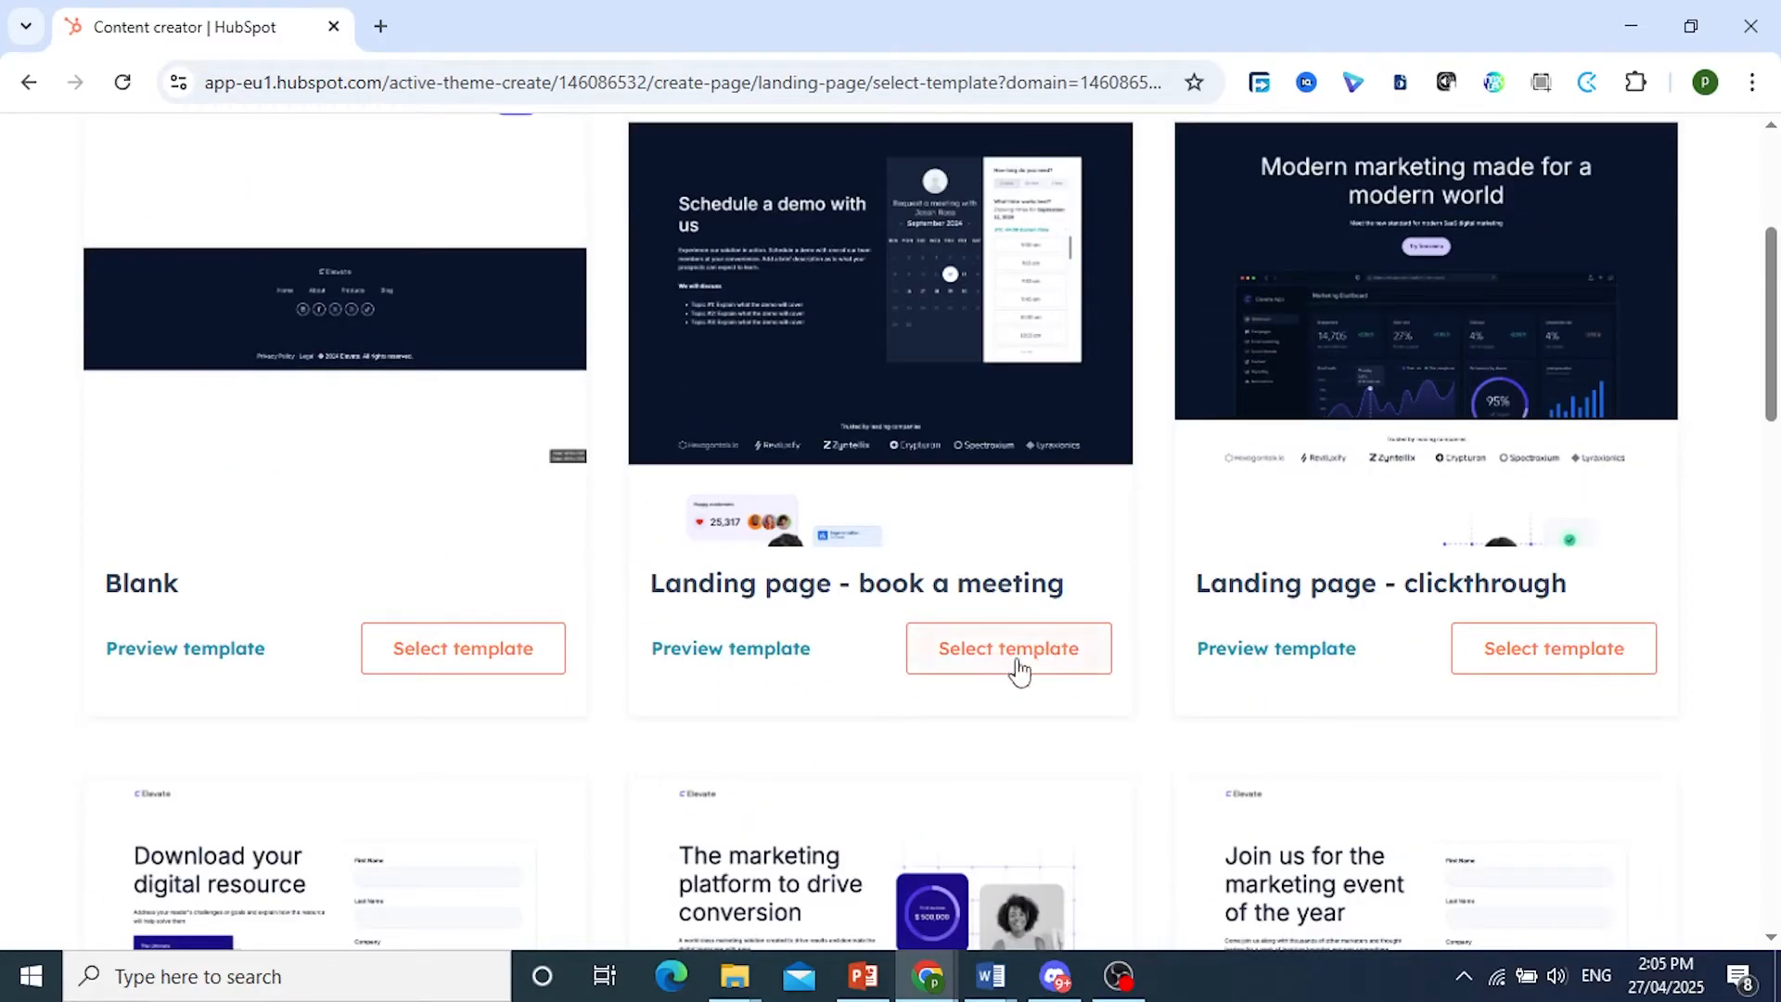
{"action": "scroll", "coordinate": [1457, 687], "scroll_direction": "down", "scroll_amount": 4}
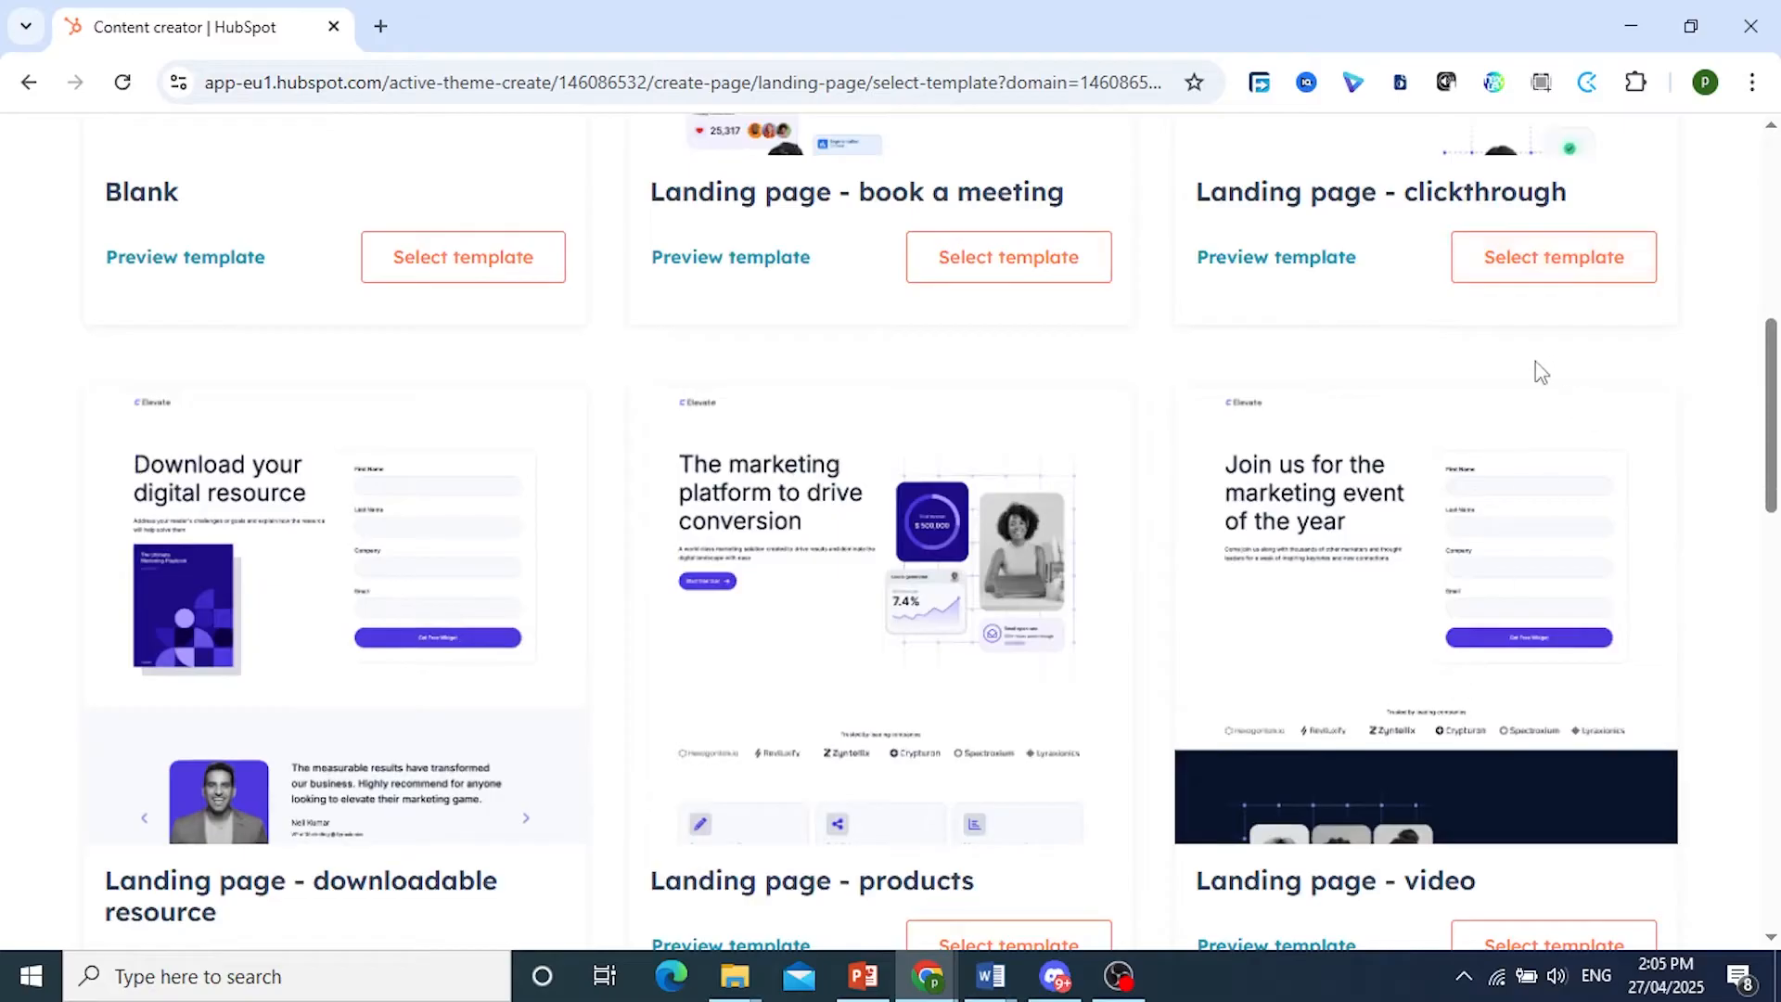
{"action": "scroll", "coordinate": [453, 485], "scroll_direction": "down", "scroll_amount": 3}
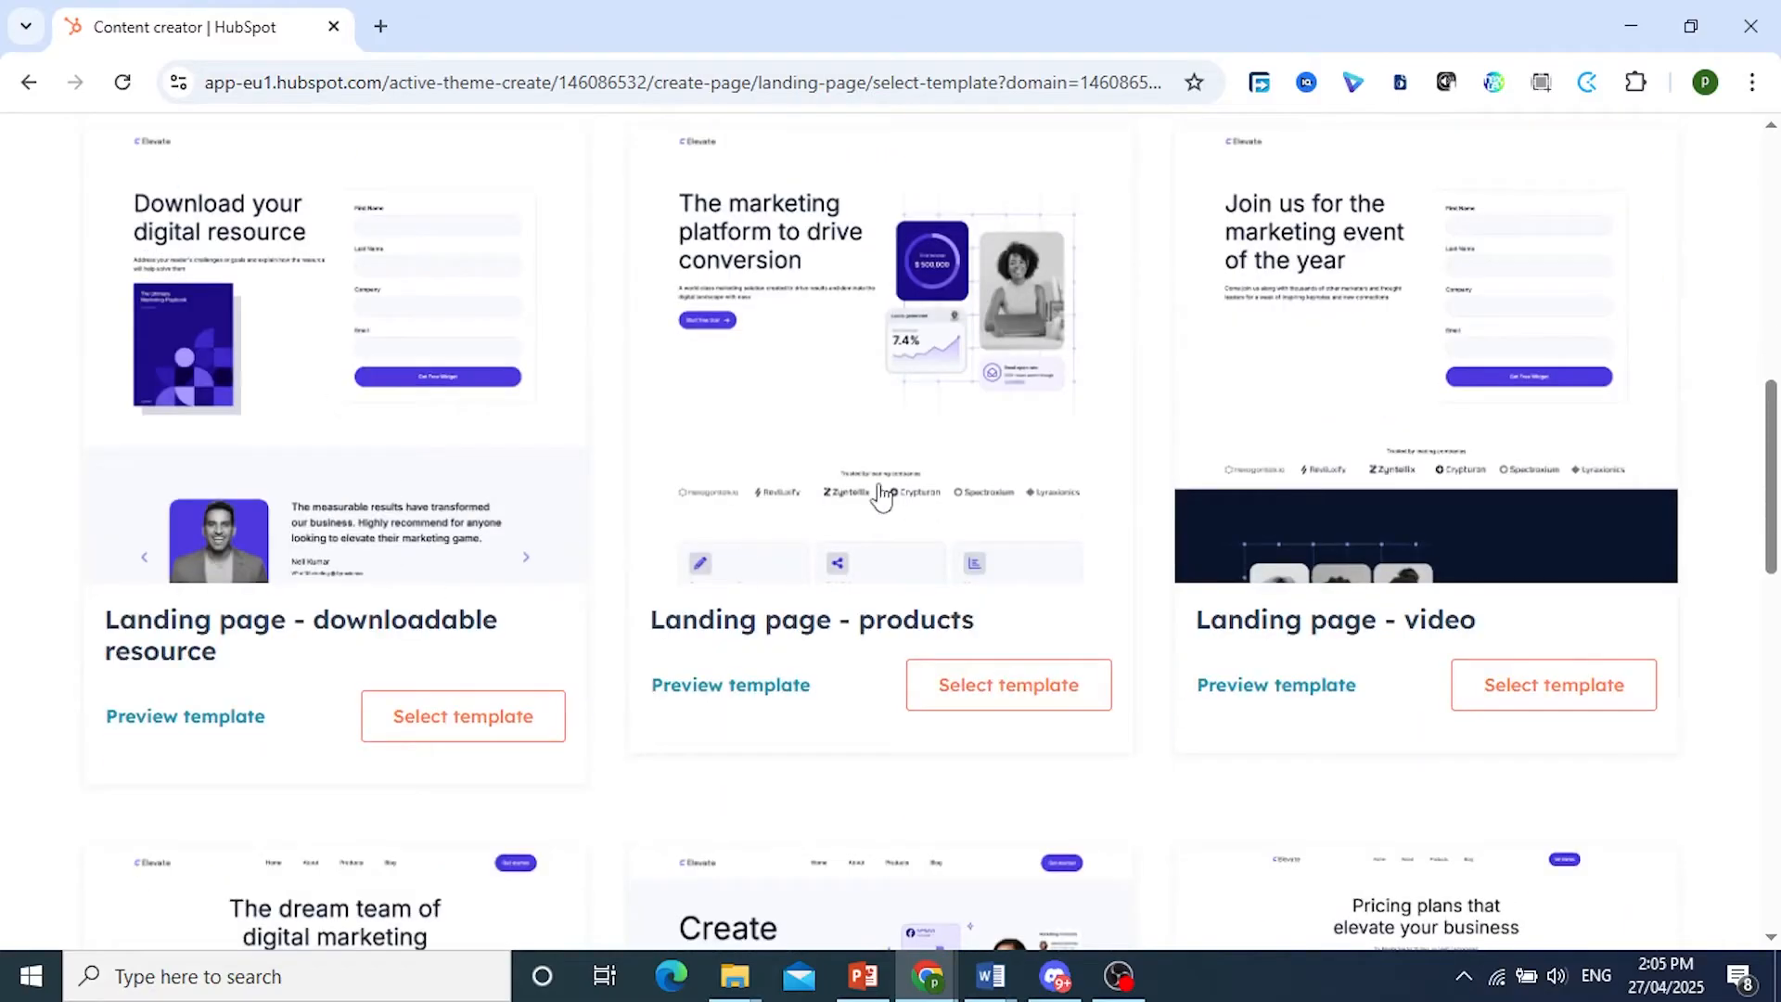
{"action": "scroll", "coordinate": [946, 677], "scroll_direction": "up", "scroll_amount": 7}
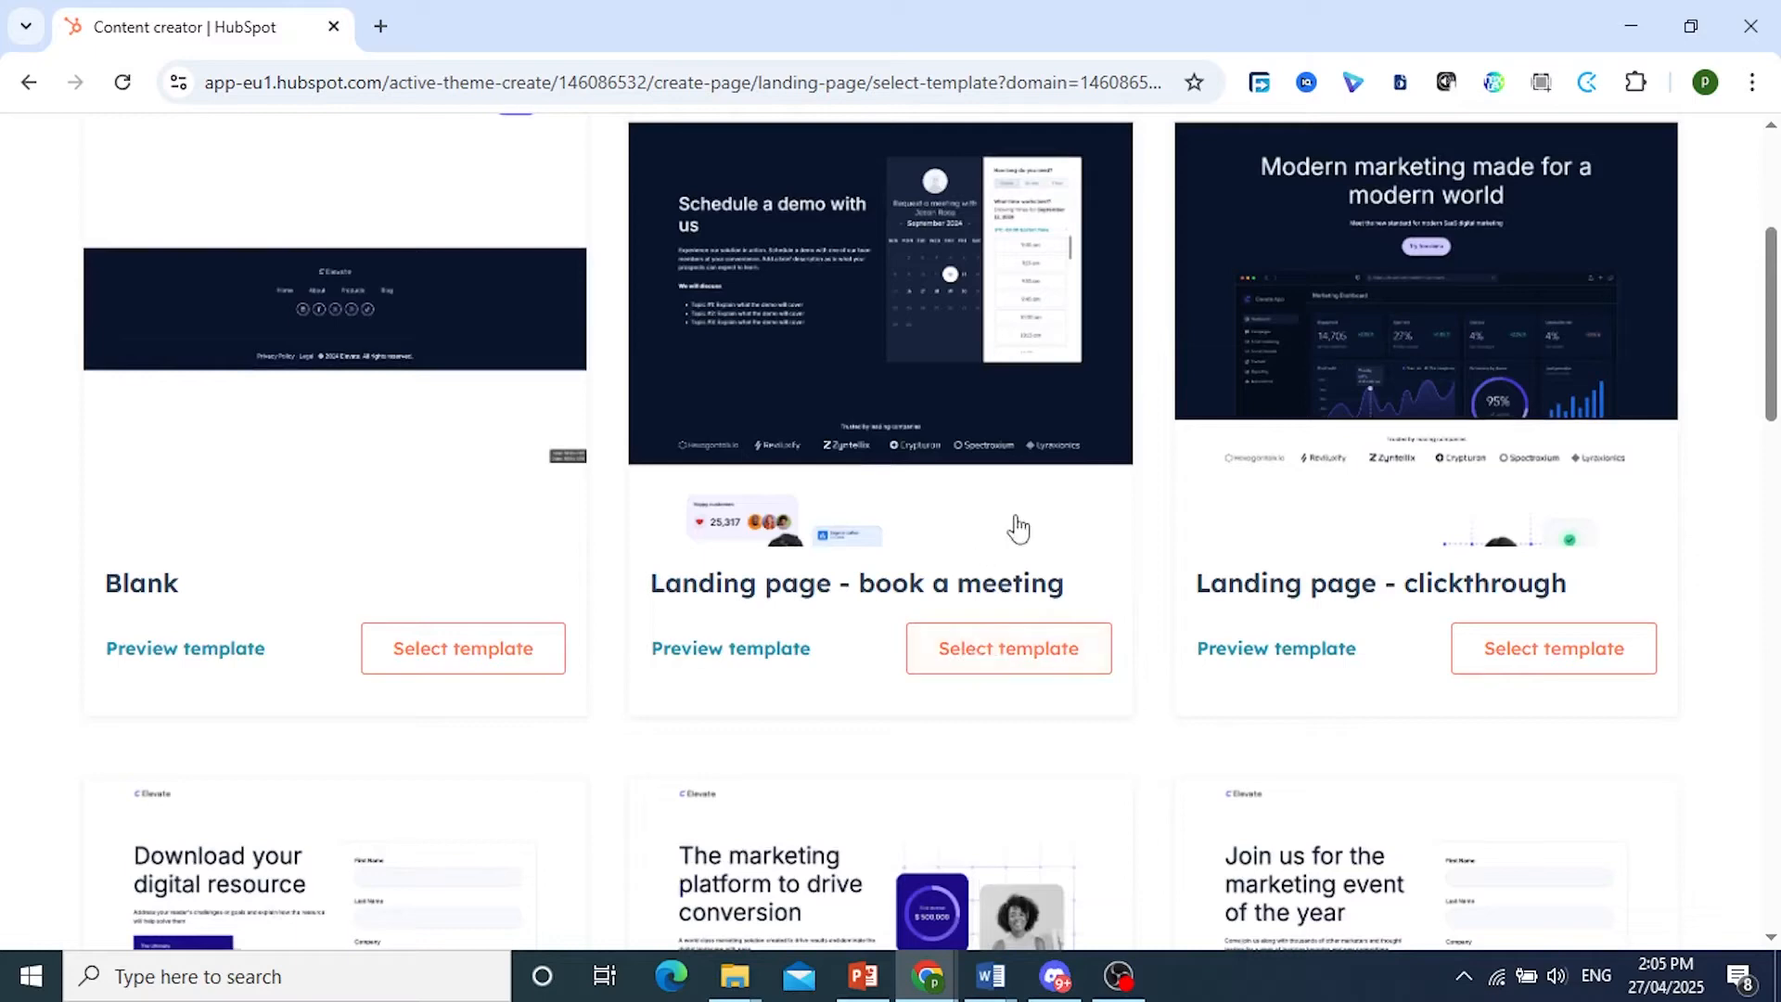
{"action": "left_click", "coordinate": [1004, 670]}
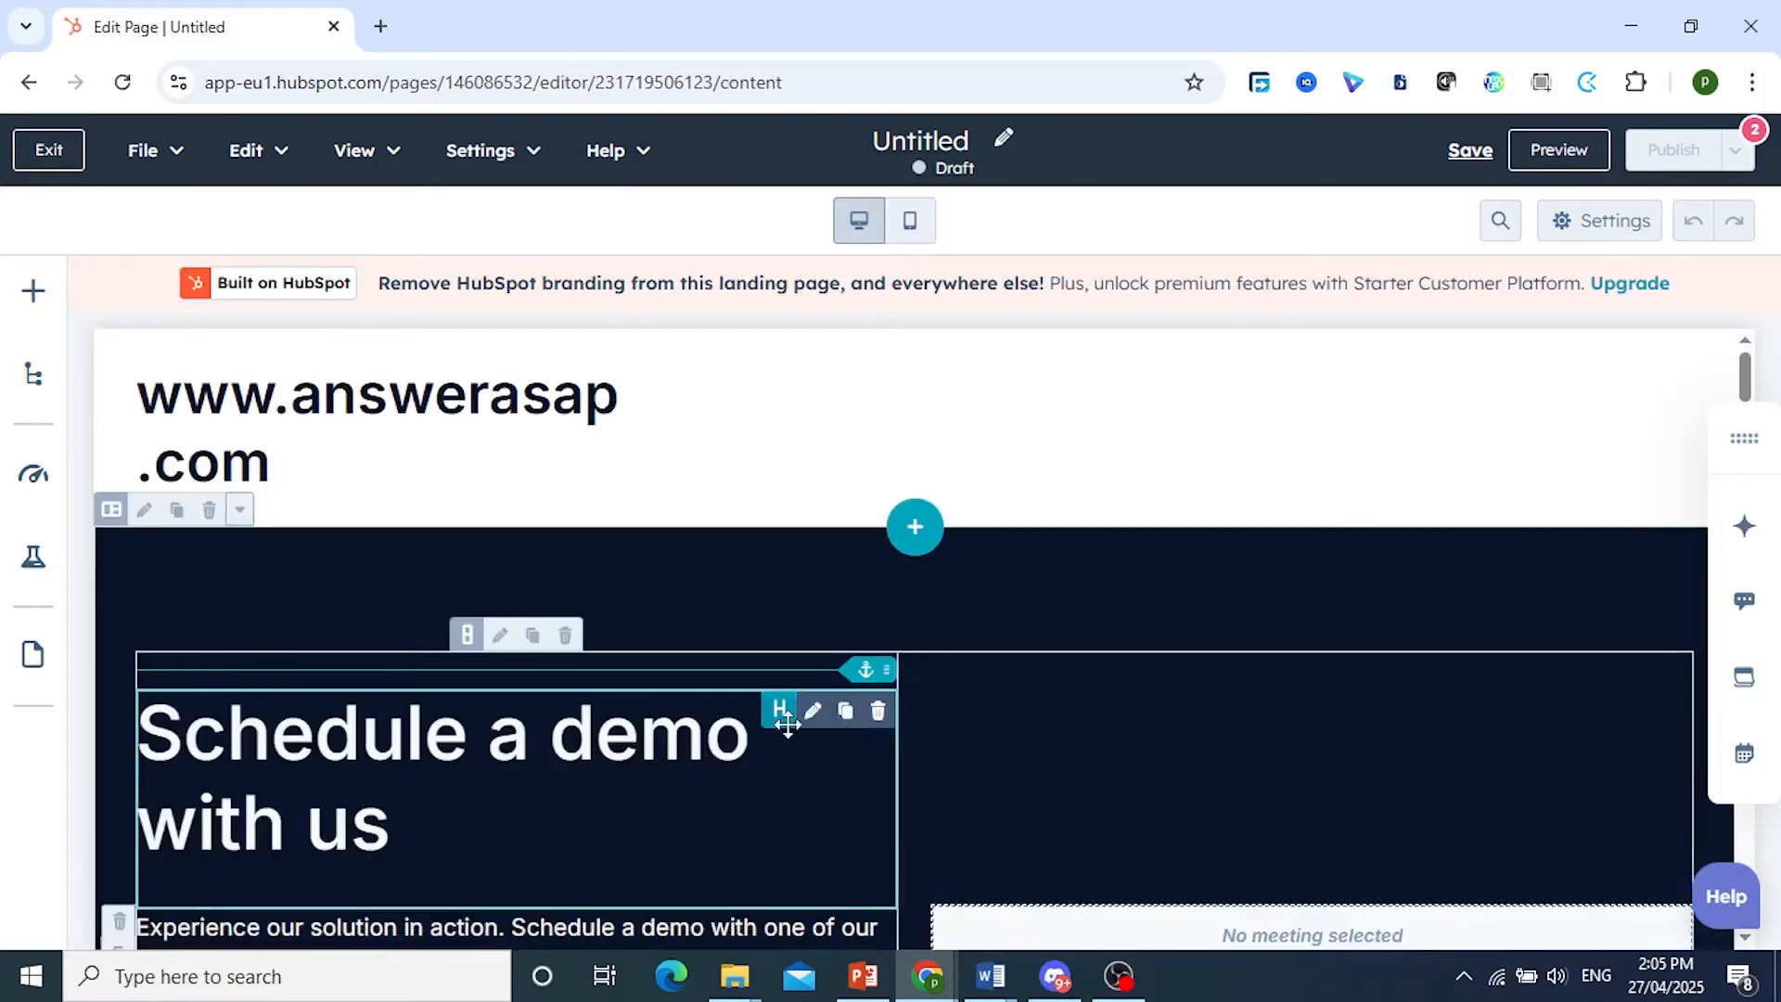
- Change the main heading text to "Schedule a demo with us!" and apply the change to the page
{"action": "scroll", "coordinate": [742, 649], "scroll_direction": "down", "scroll_amount": 1}
{"action": "left_click", "coordinate": [555, 601]}
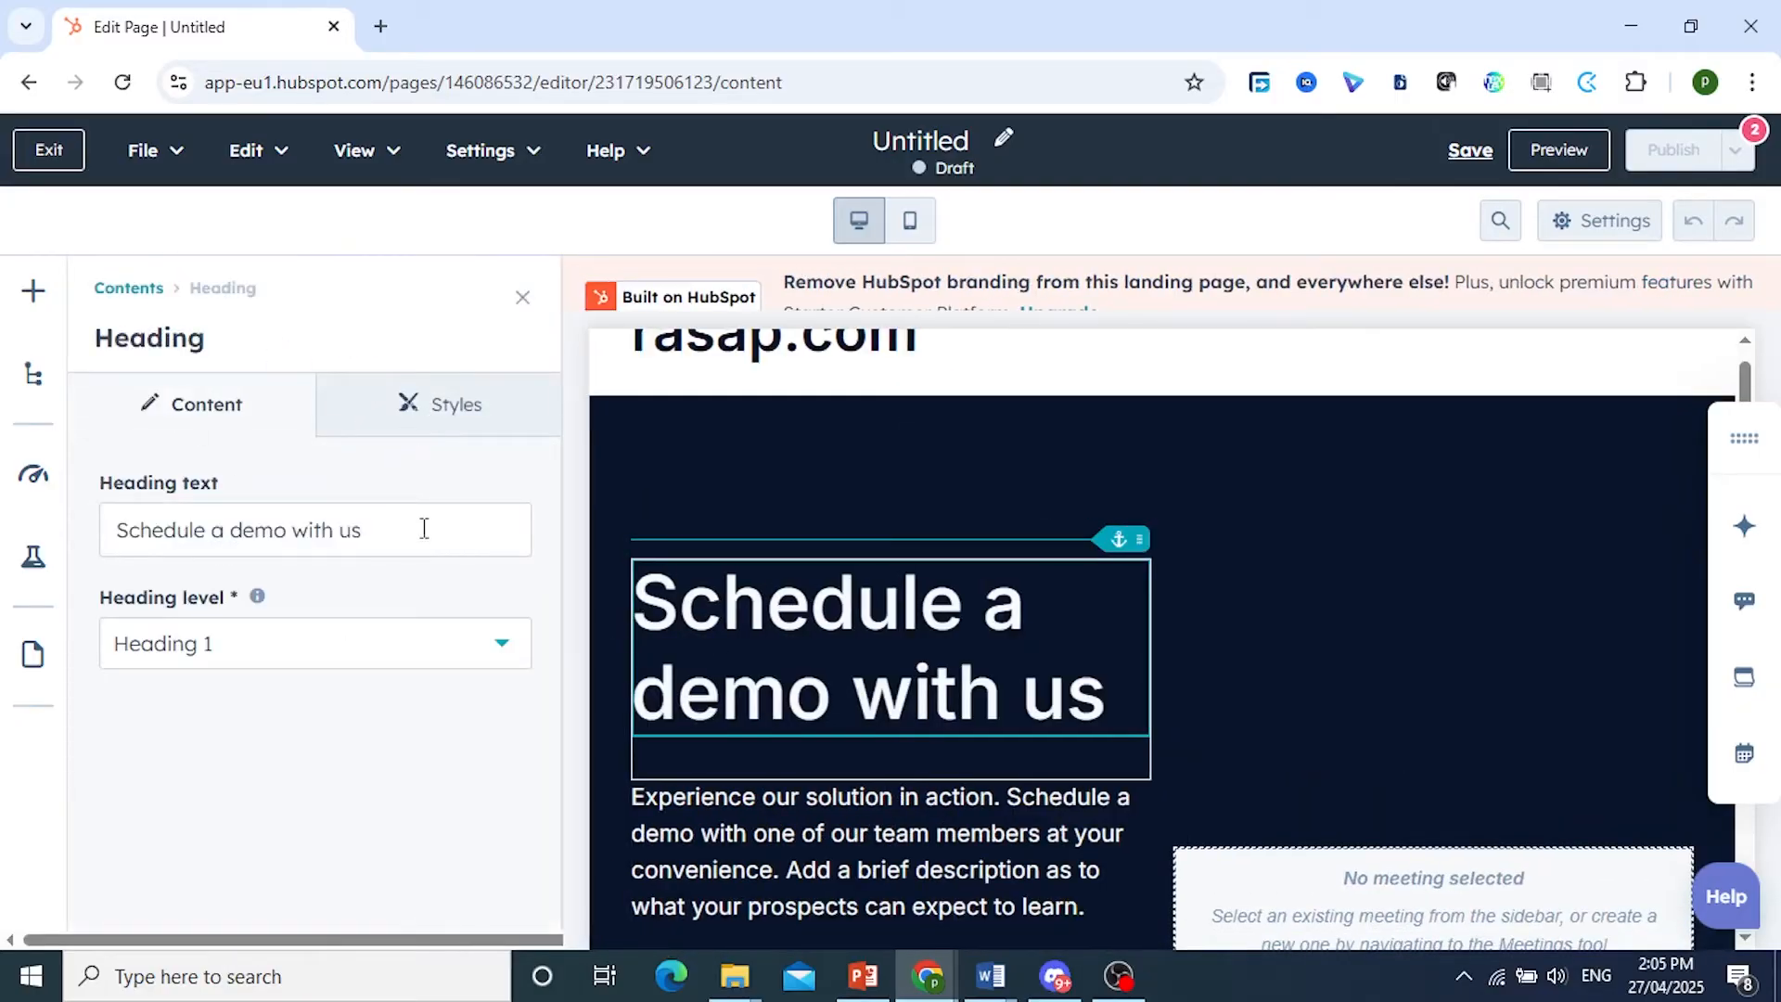
{"action": "left_click", "coordinate": [418, 529]}
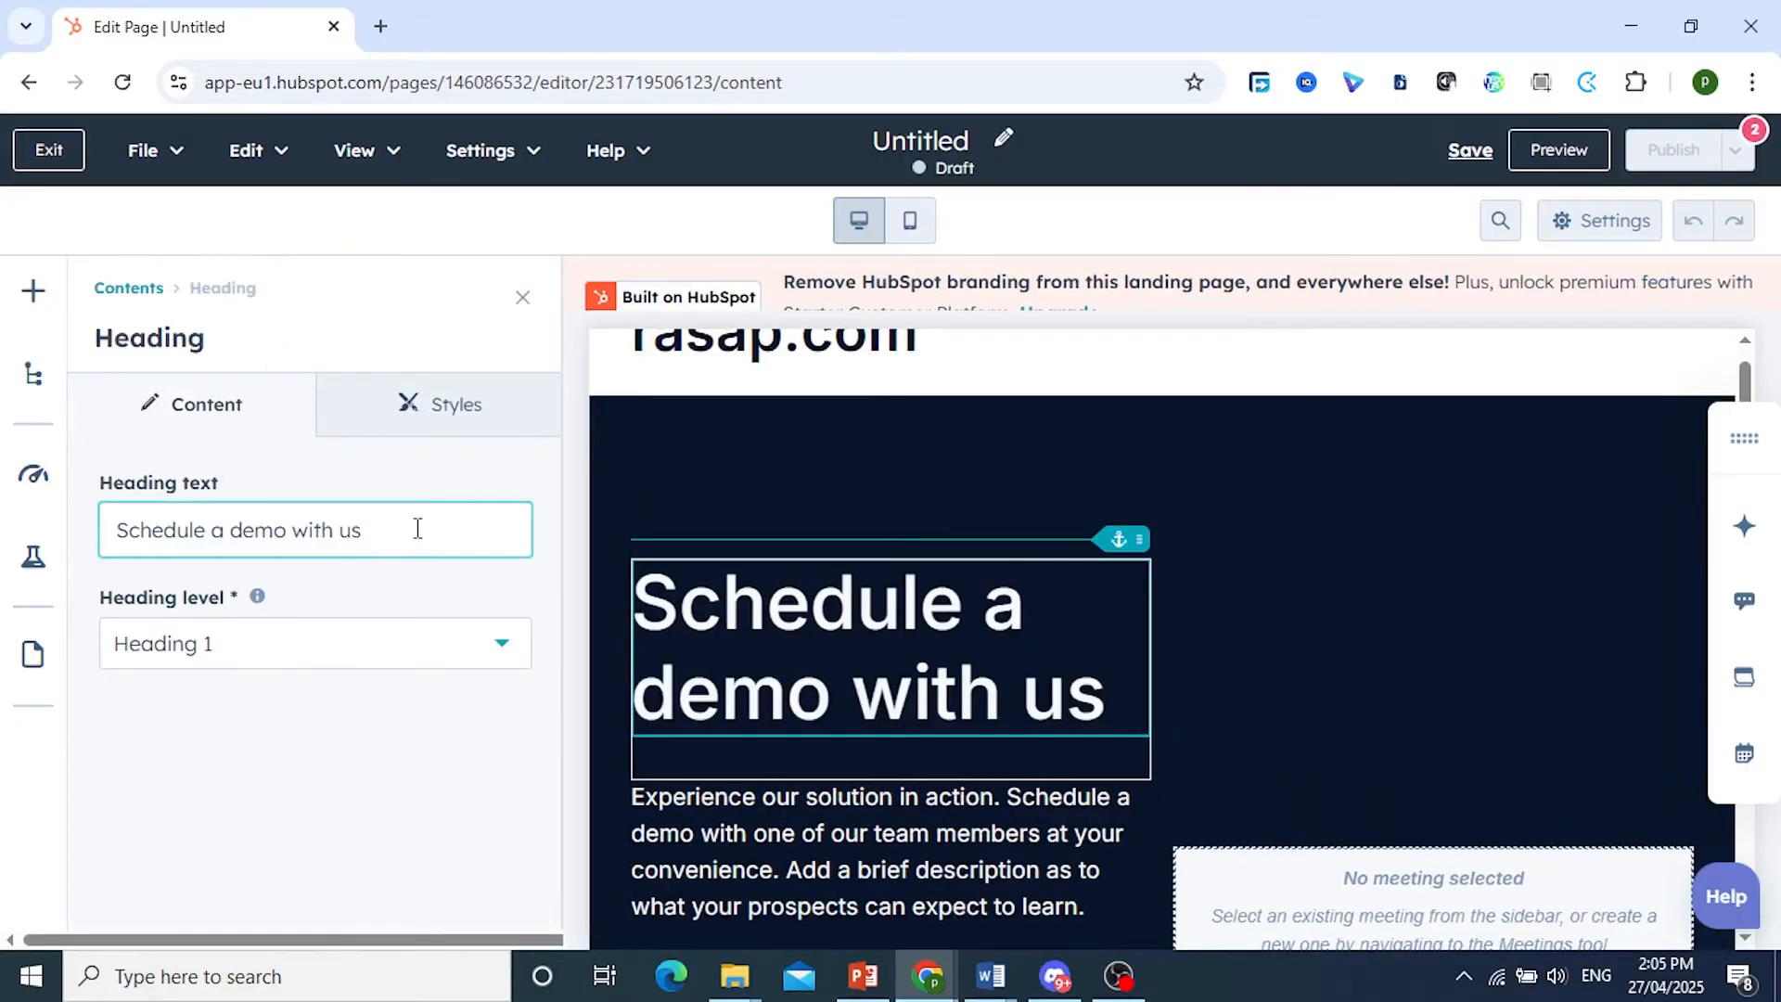
{"action": "type", "text": "!"}
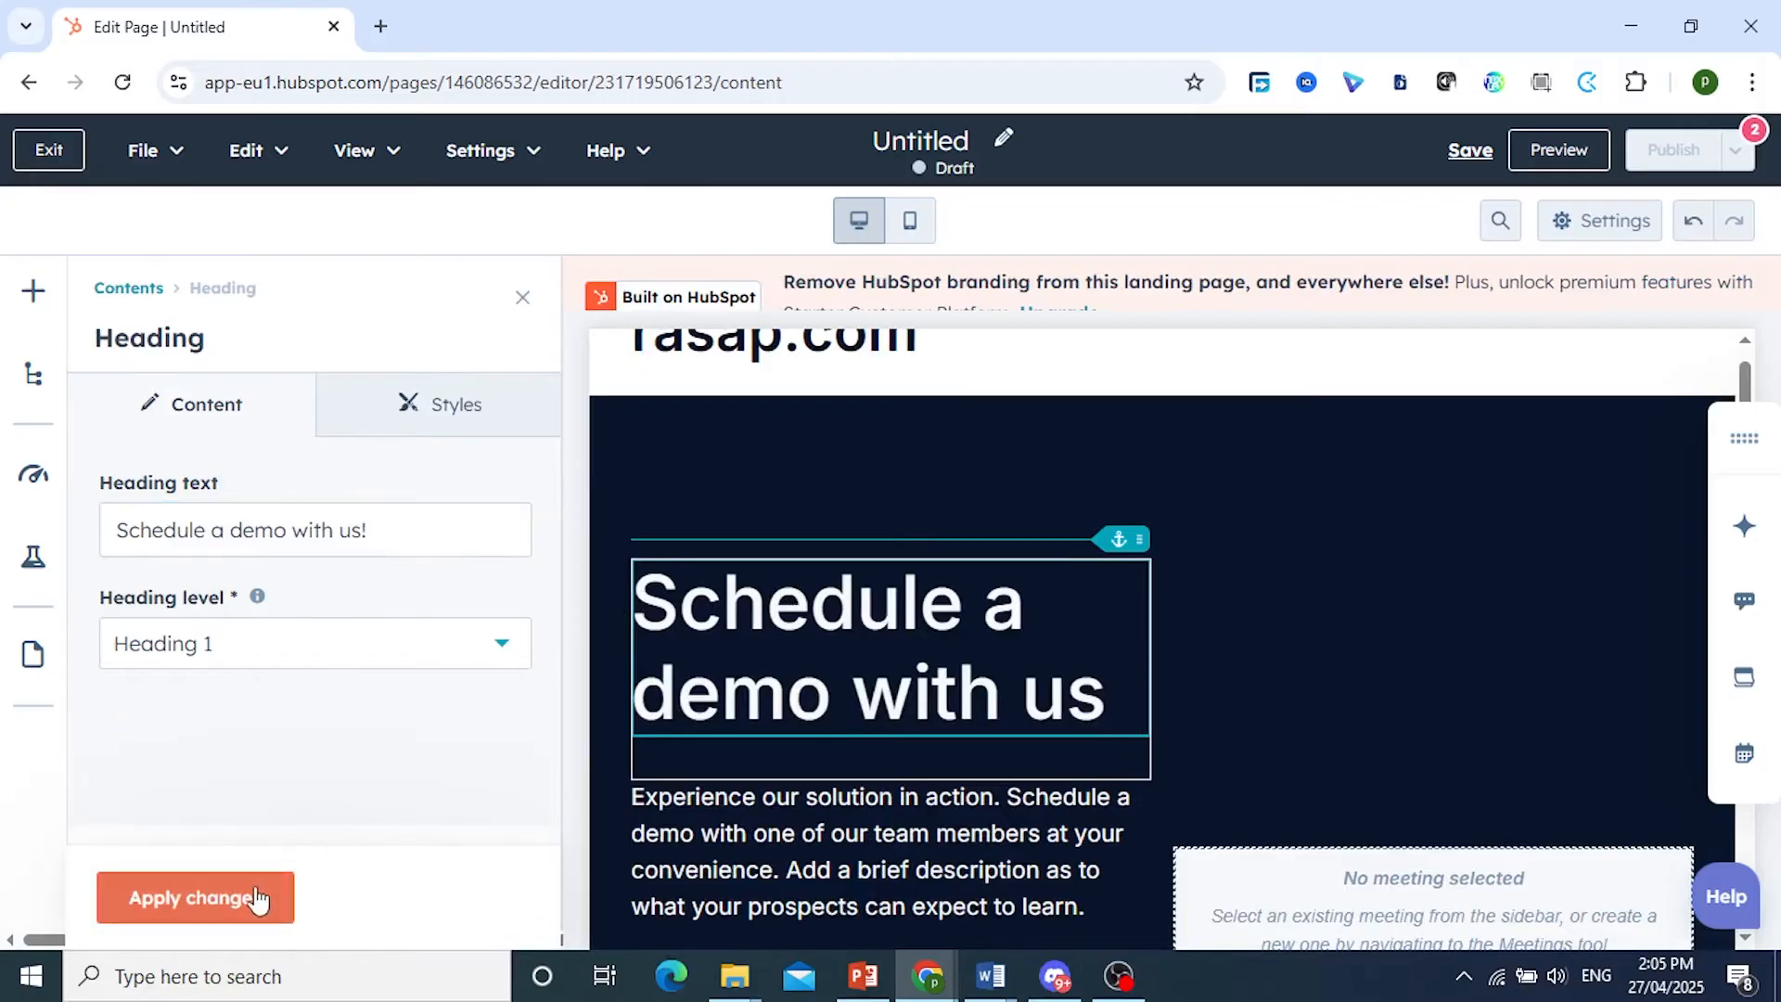
{"action": "left_click", "coordinate": [252, 897]}
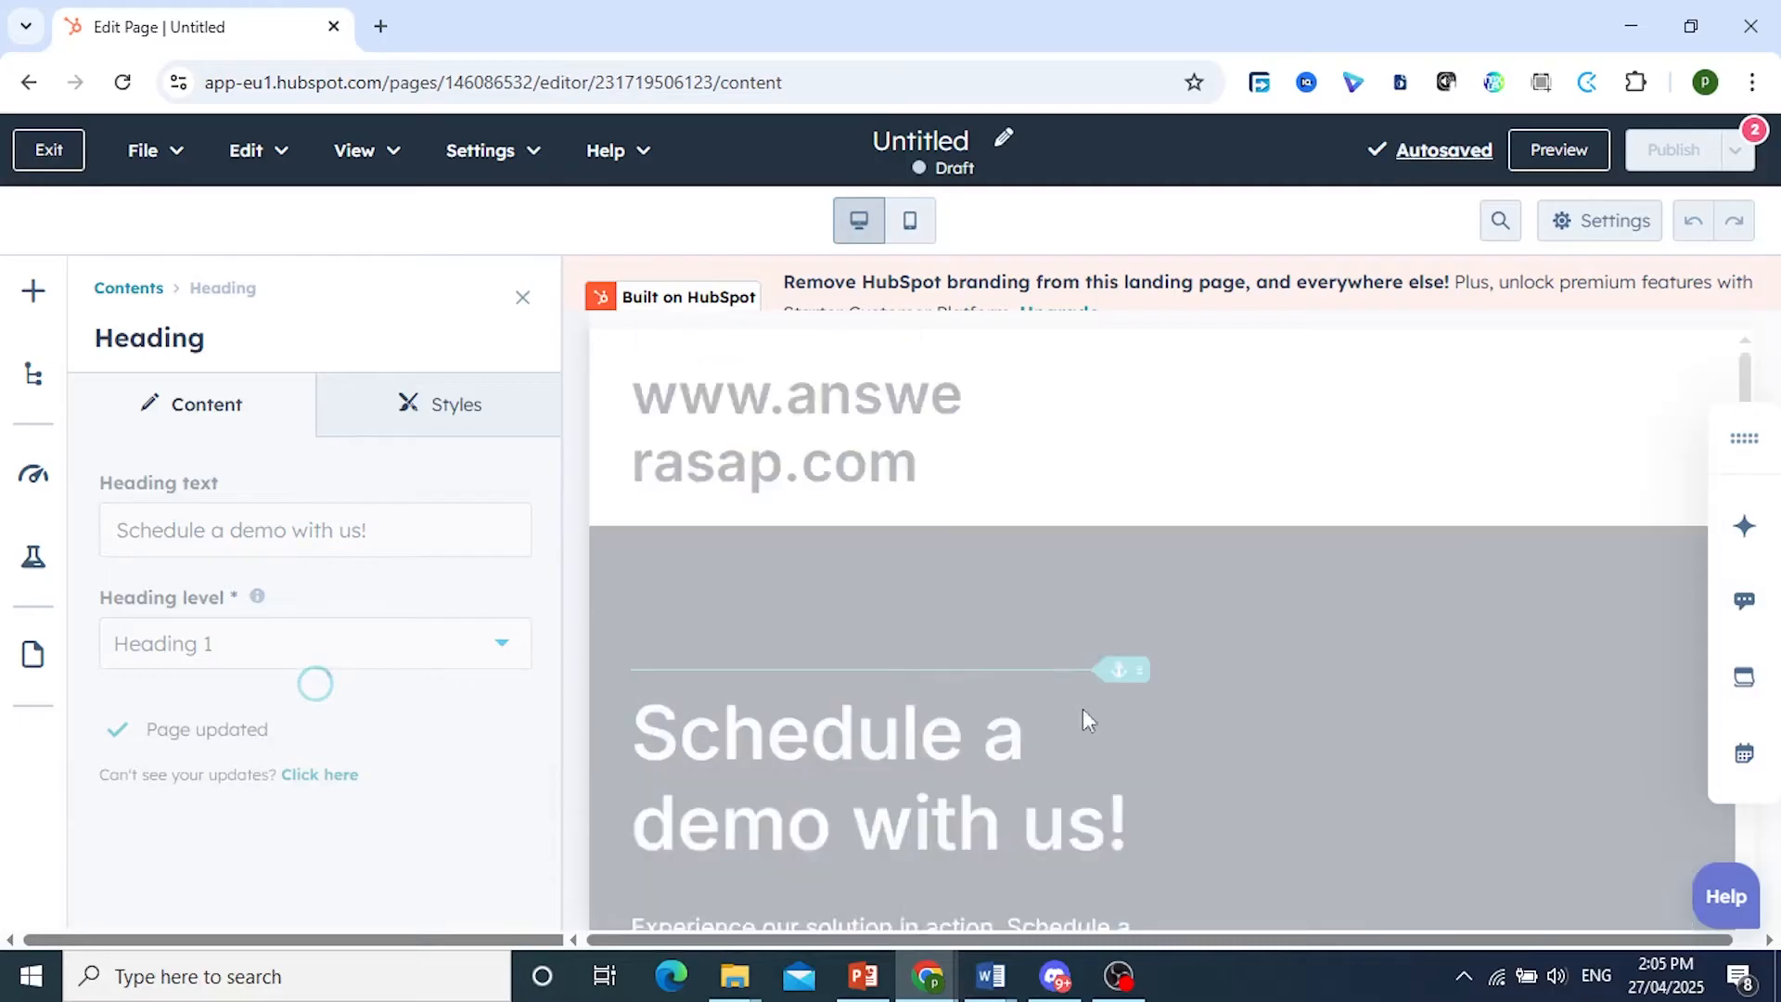
{"action": "scroll", "coordinate": [1065, 748], "scroll_direction": "down", "scroll_amount": 2}
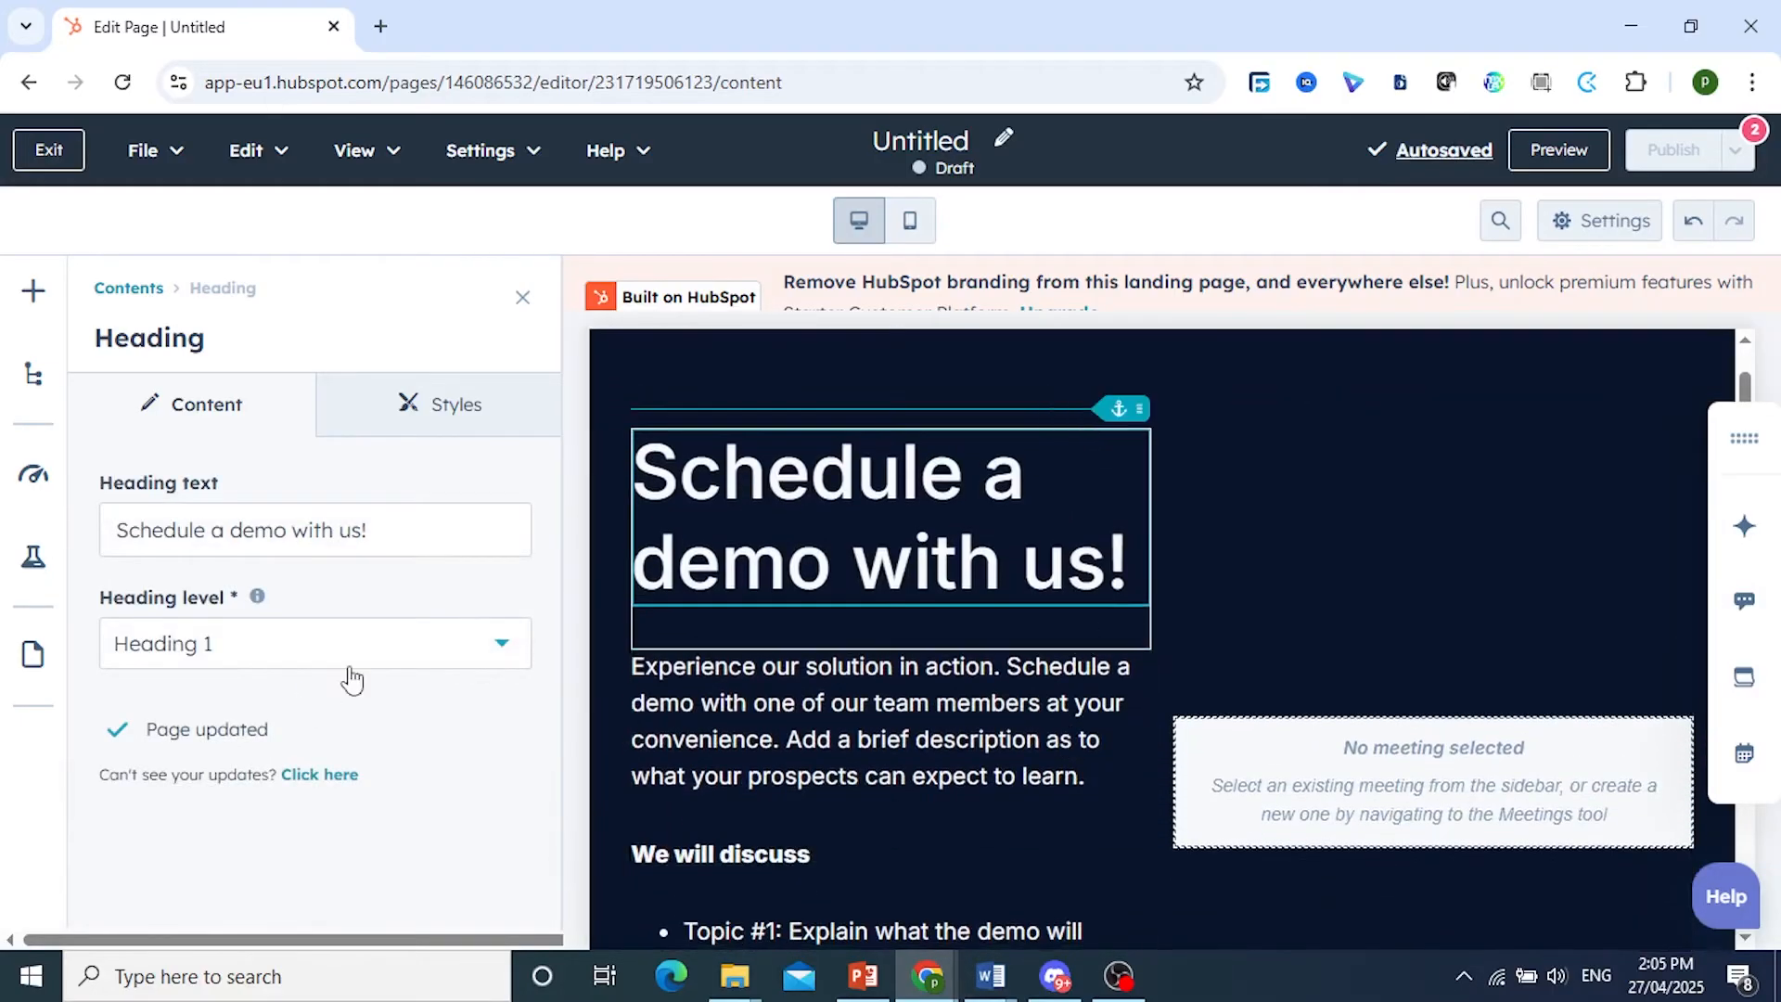
- Review the heading level options and the heading's text color, heading style and alignment settings
{"action": "left_click", "coordinate": [358, 666]}
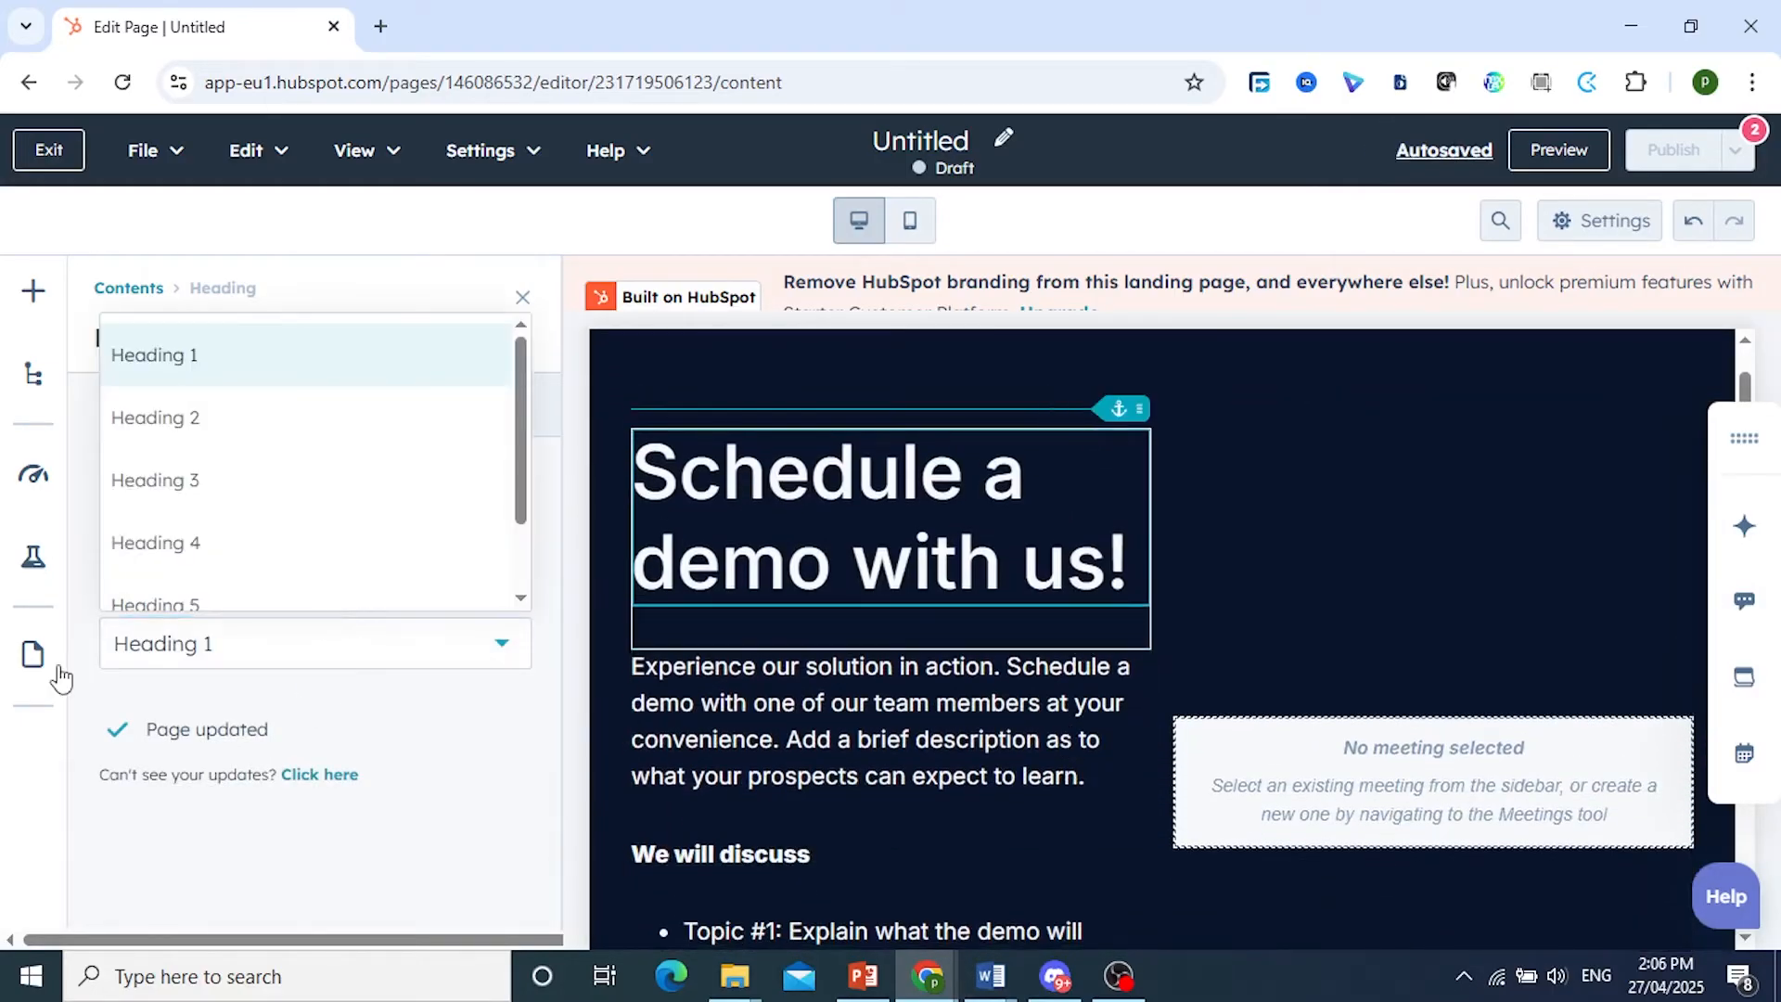
{"action": "left_click", "coordinate": [112, 854]}
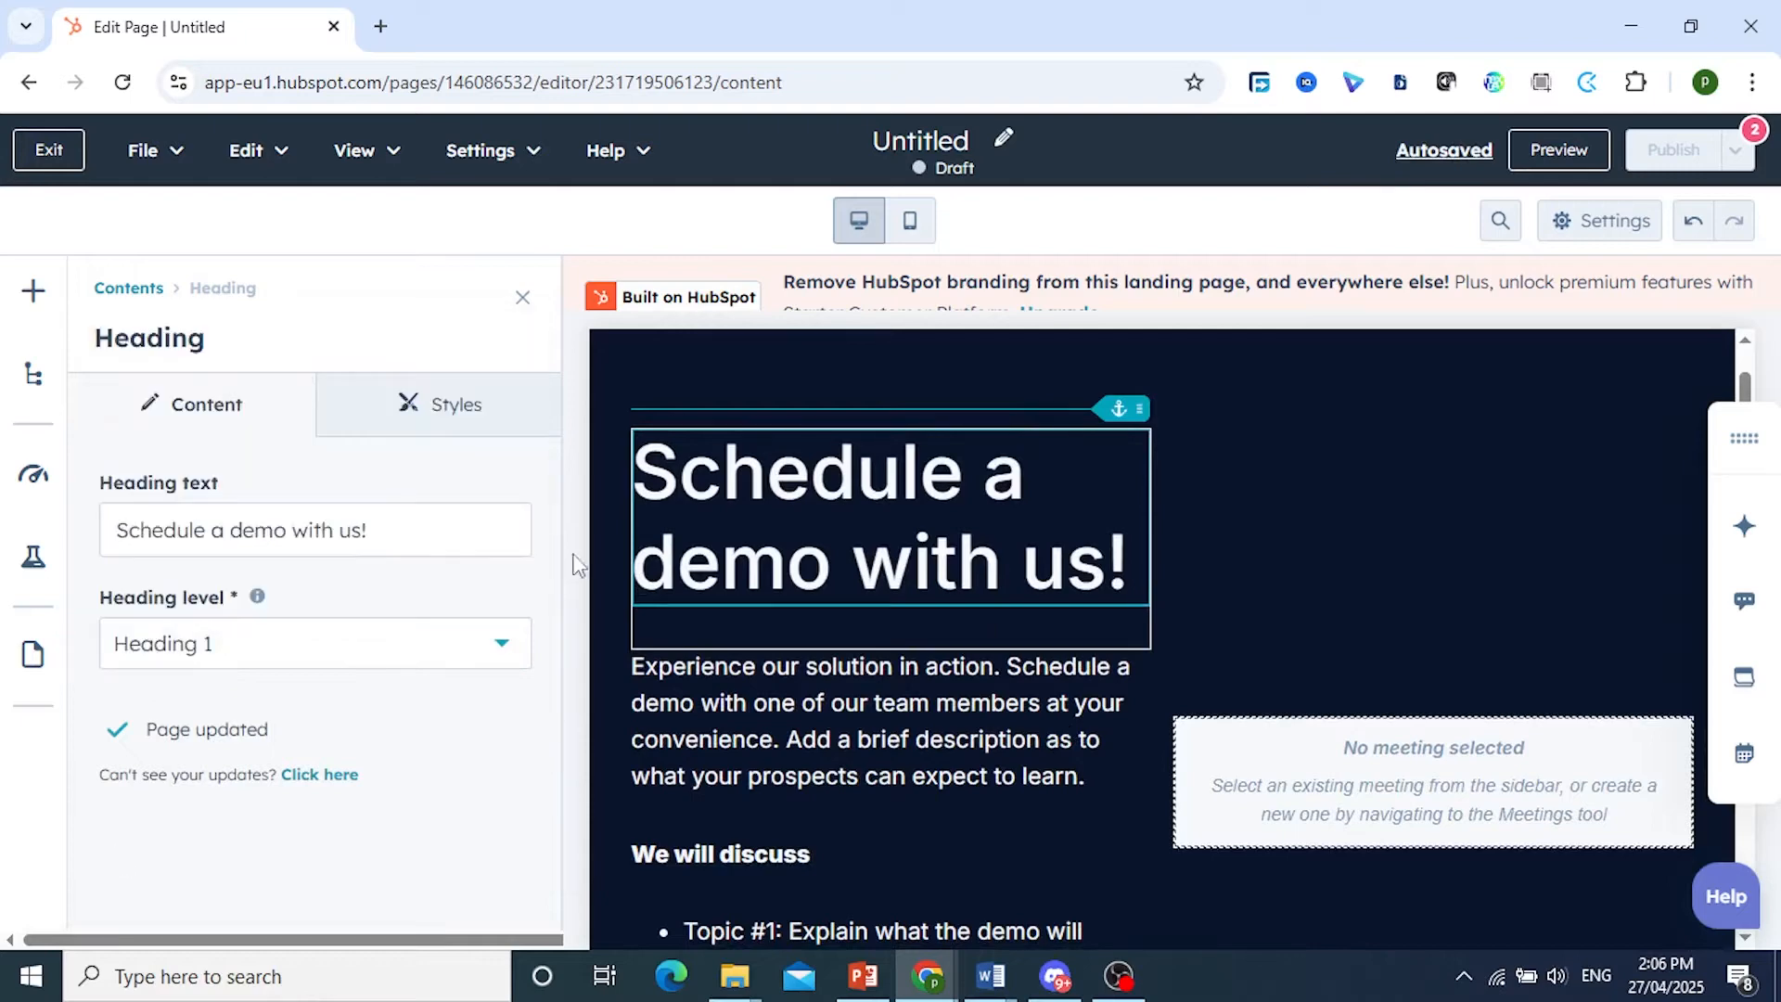
{"action": "left_click", "coordinate": [457, 428]}
{"action": "scroll", "coordinate": [385, 557], "scroll_direction": "down", "scroll_amount": 1}
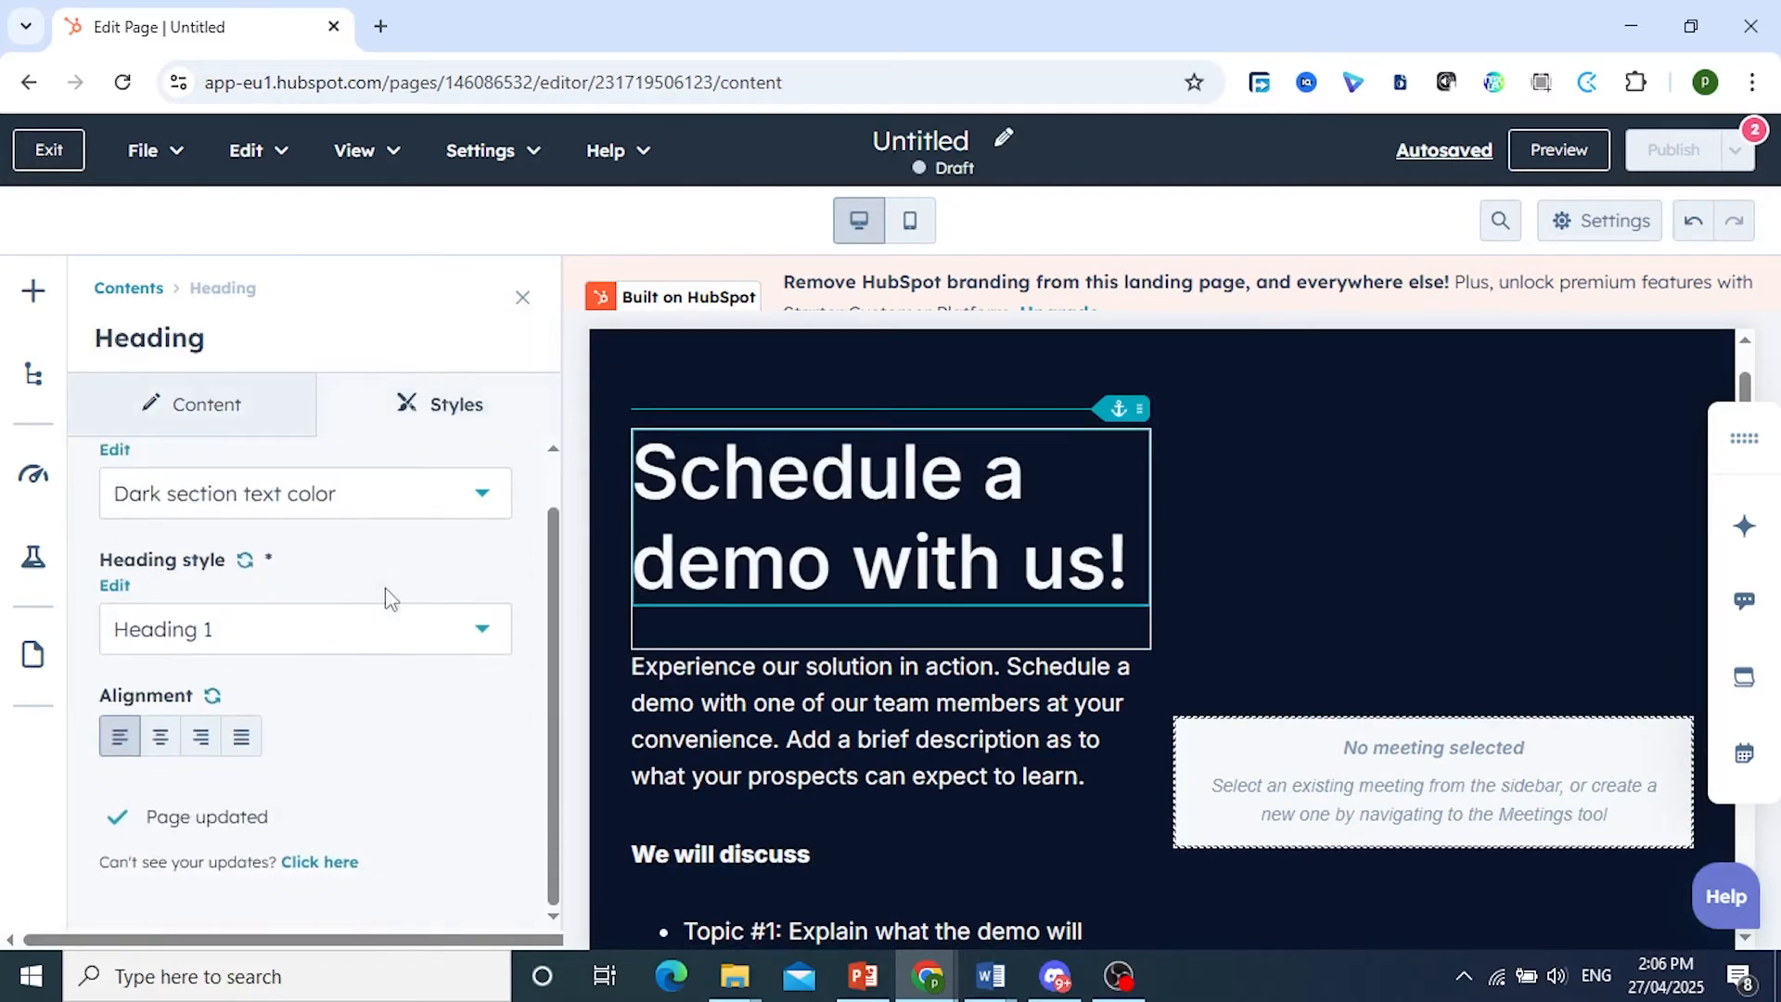
{"action": "scroll", "coordinate": [219, 736], "scroll_direction": "up", "scroll_amount": 1}
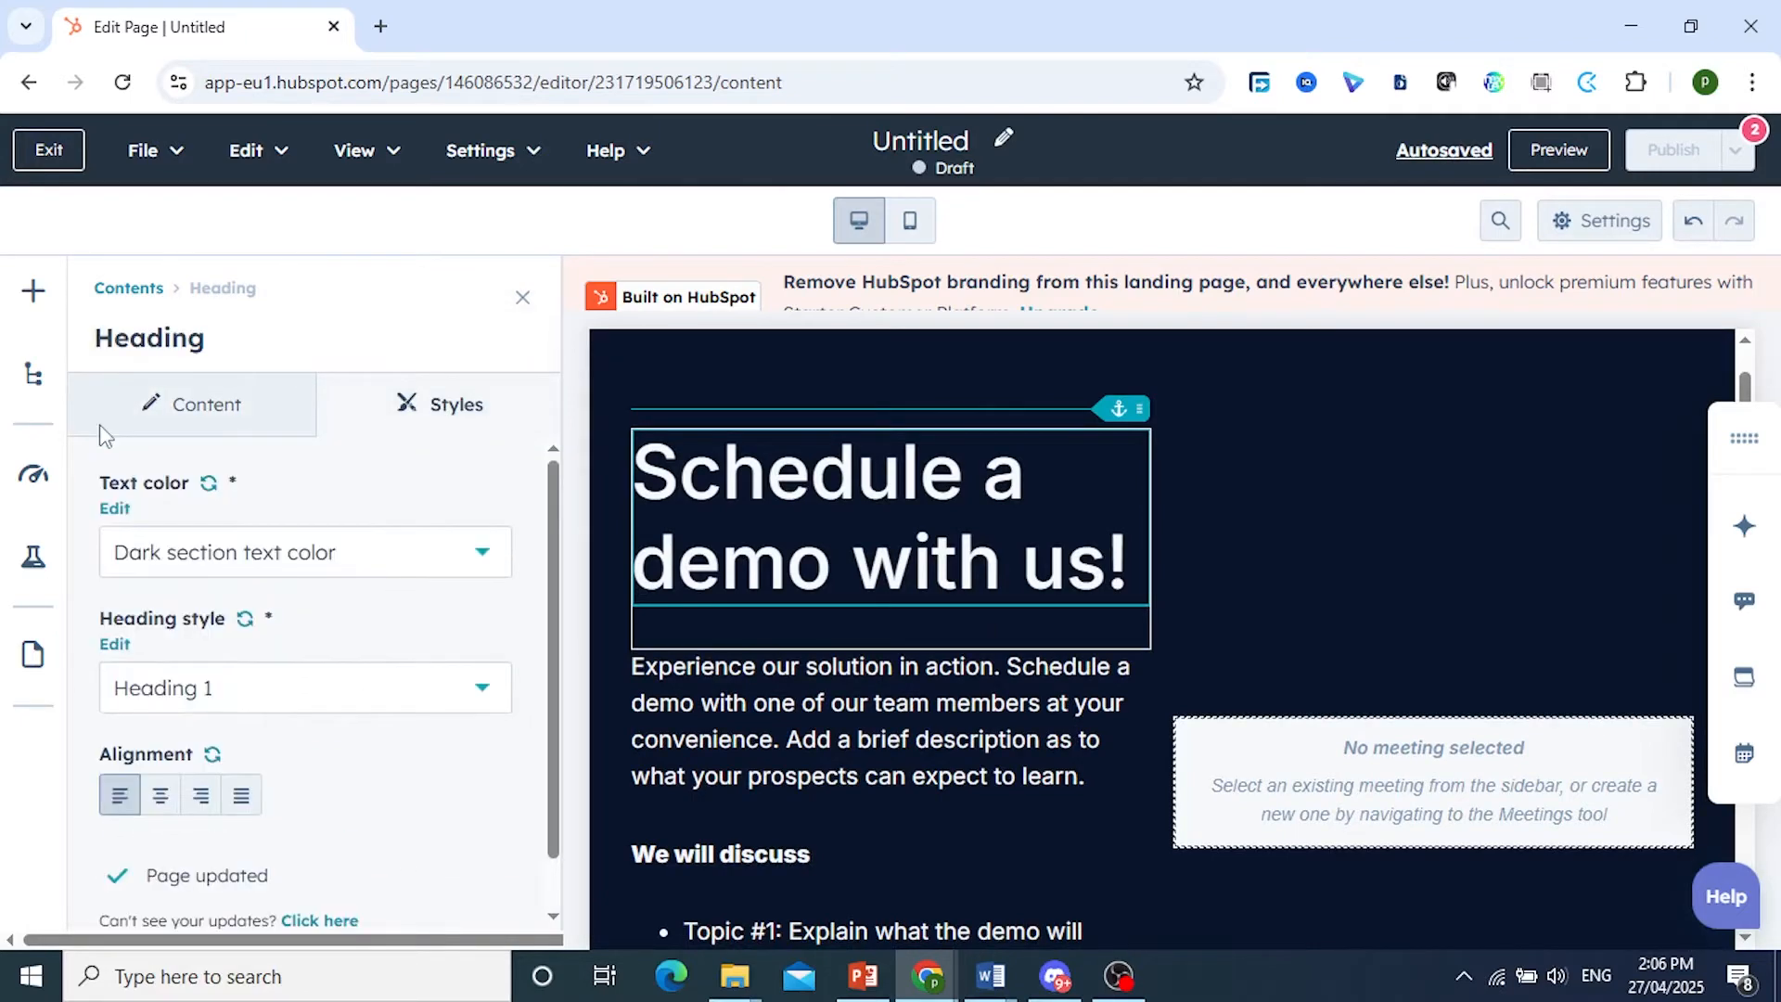
- Examine the content settings of the image-and-text module "Increase reach and engagement" and the outline of the page contents
{"action": "scroll", "coordinate": [995, 584], "scroll_direction": "down", "scroll_amount": 10}
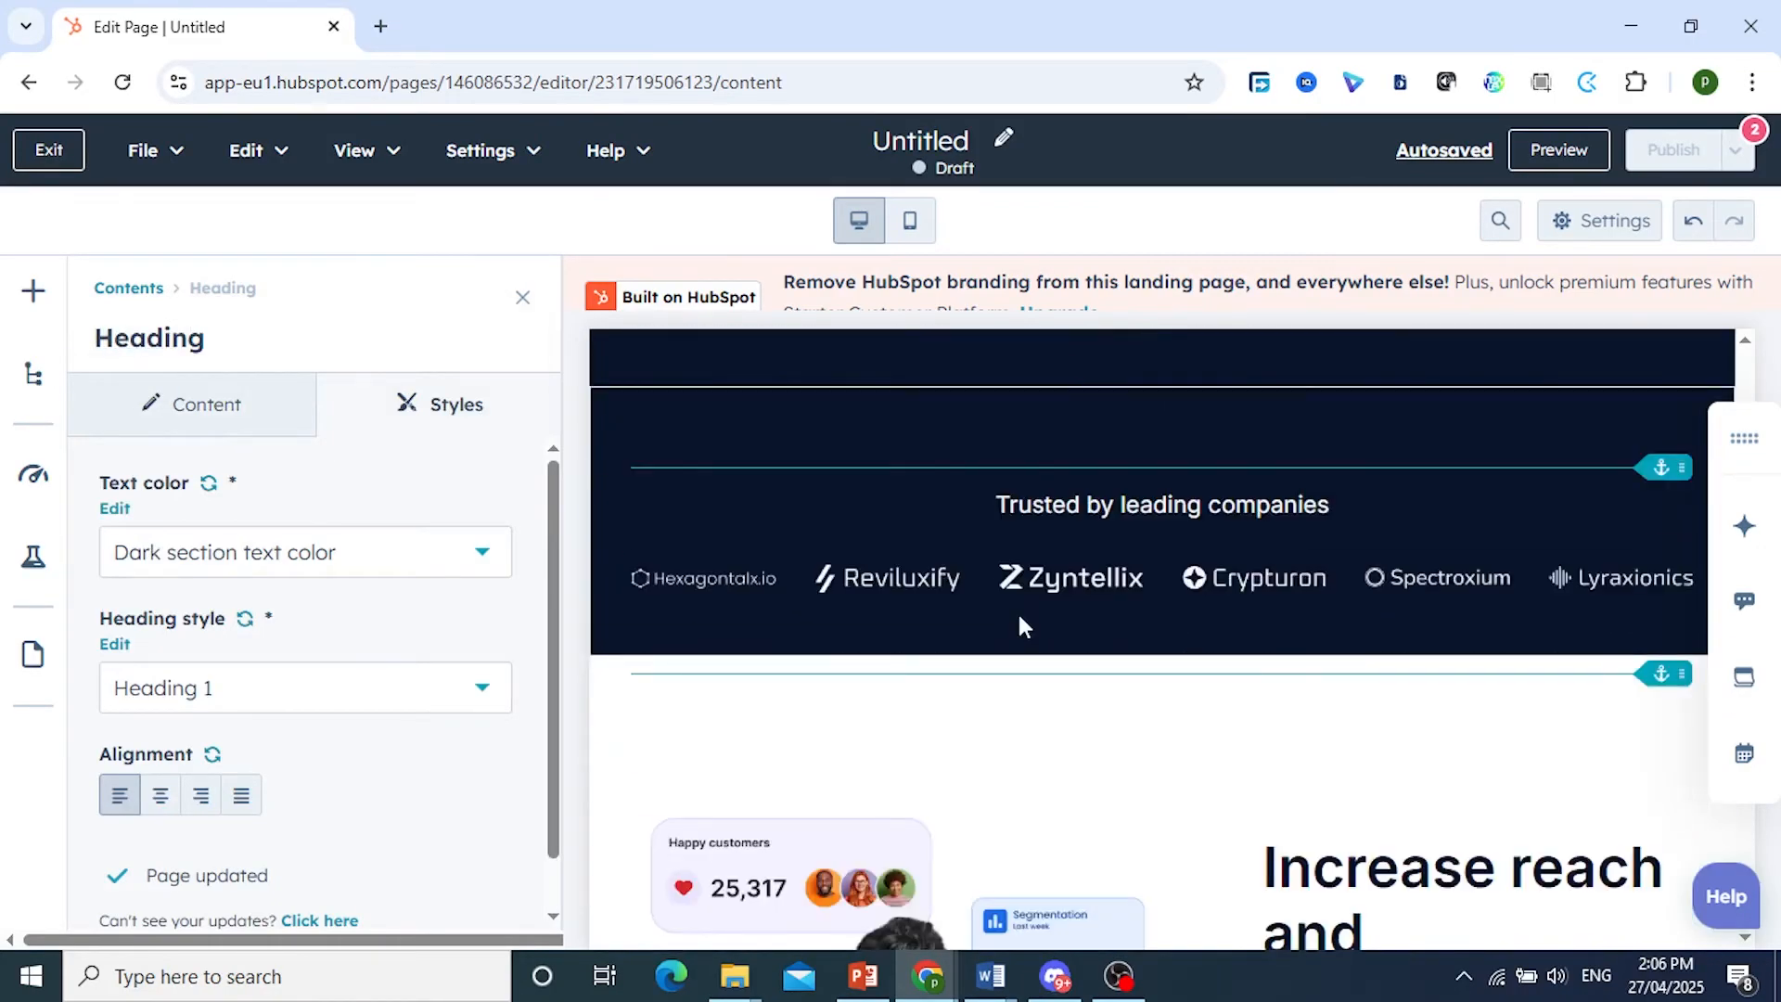
{"action": "scroll", "coordinate": [1024, 627], "scroll_direction": "down", "scroll_amount": 4}
{"action": "left_click", "coordinate": [1061, 573]}
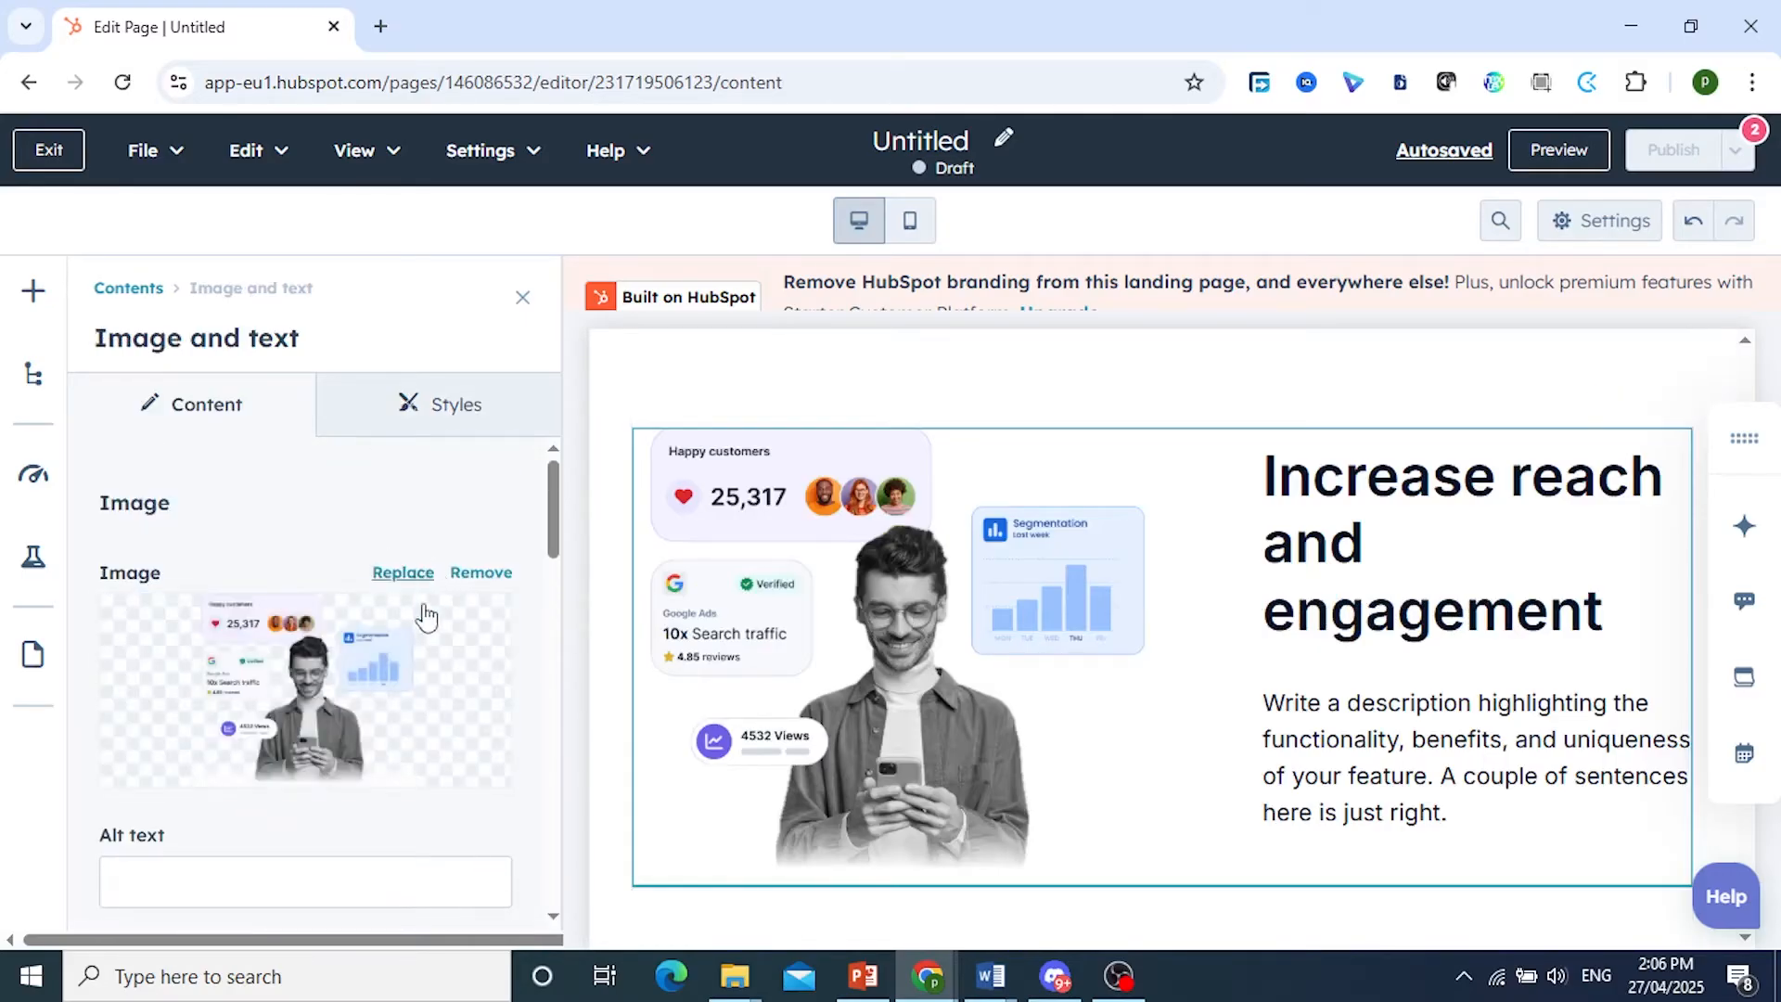
{"action": "scroll", "coordinate": [399, 668], "scroll_direction": "down", "scroll_amount": 3}
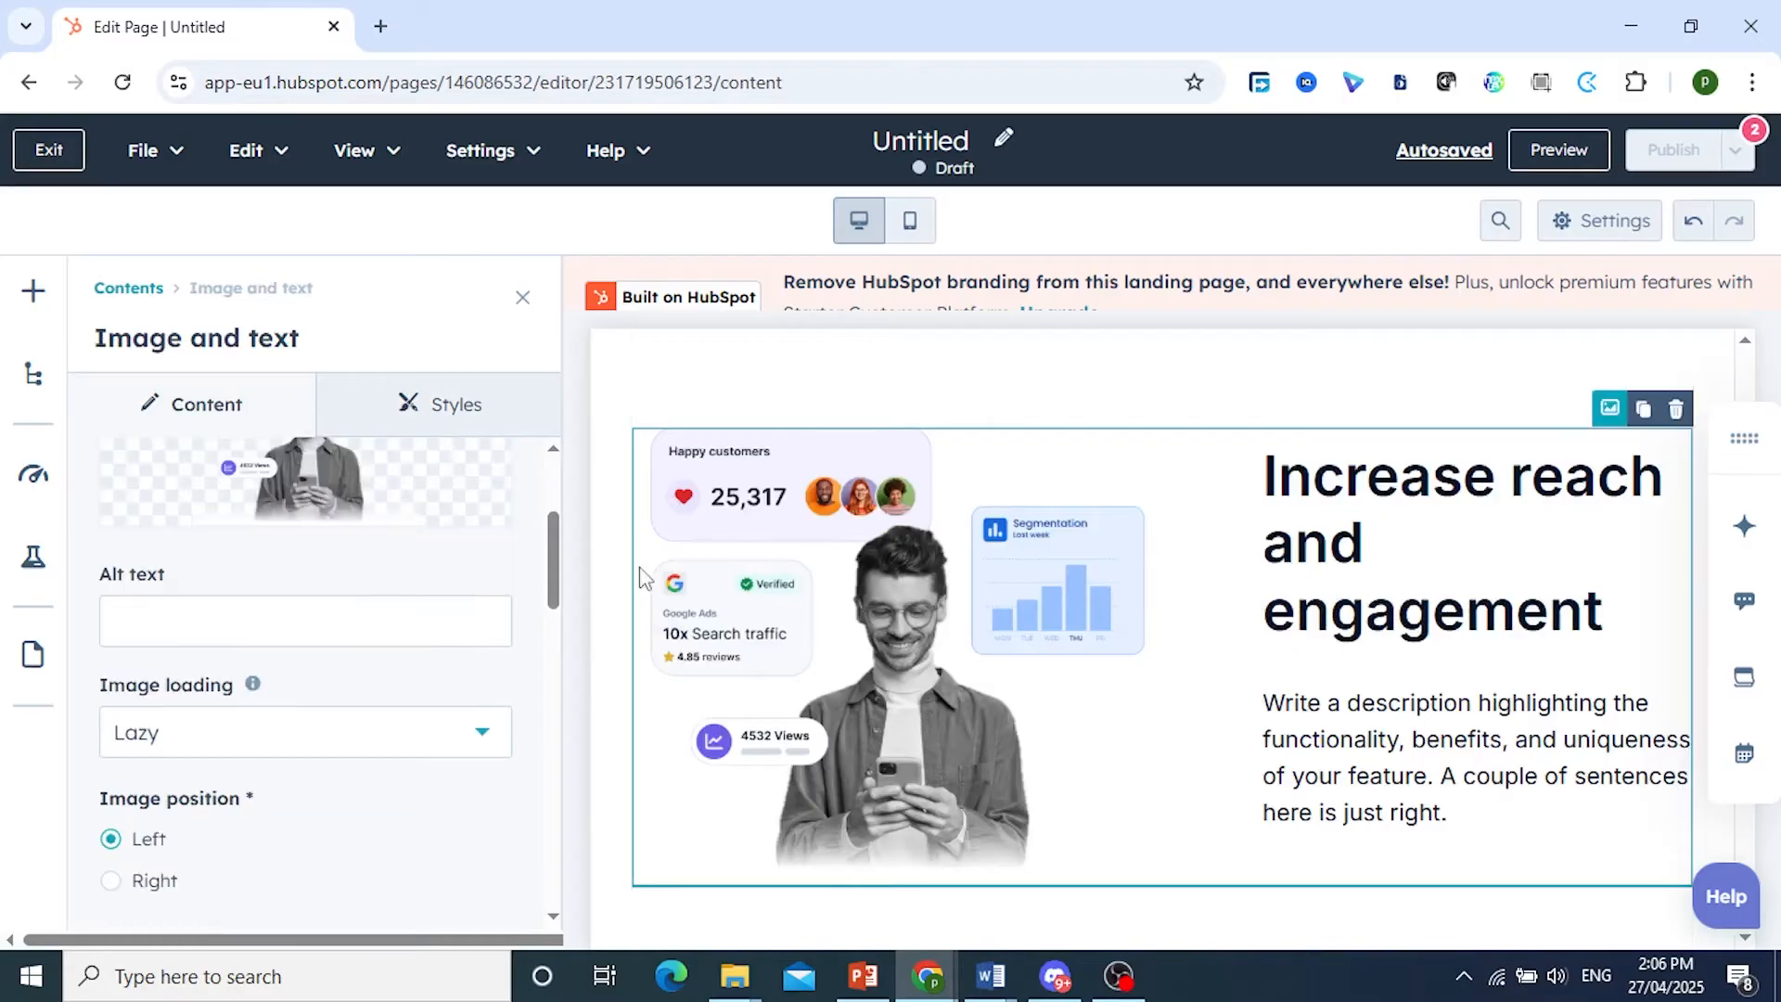
{"action": "left_click", "coordinate": [34, 390]}
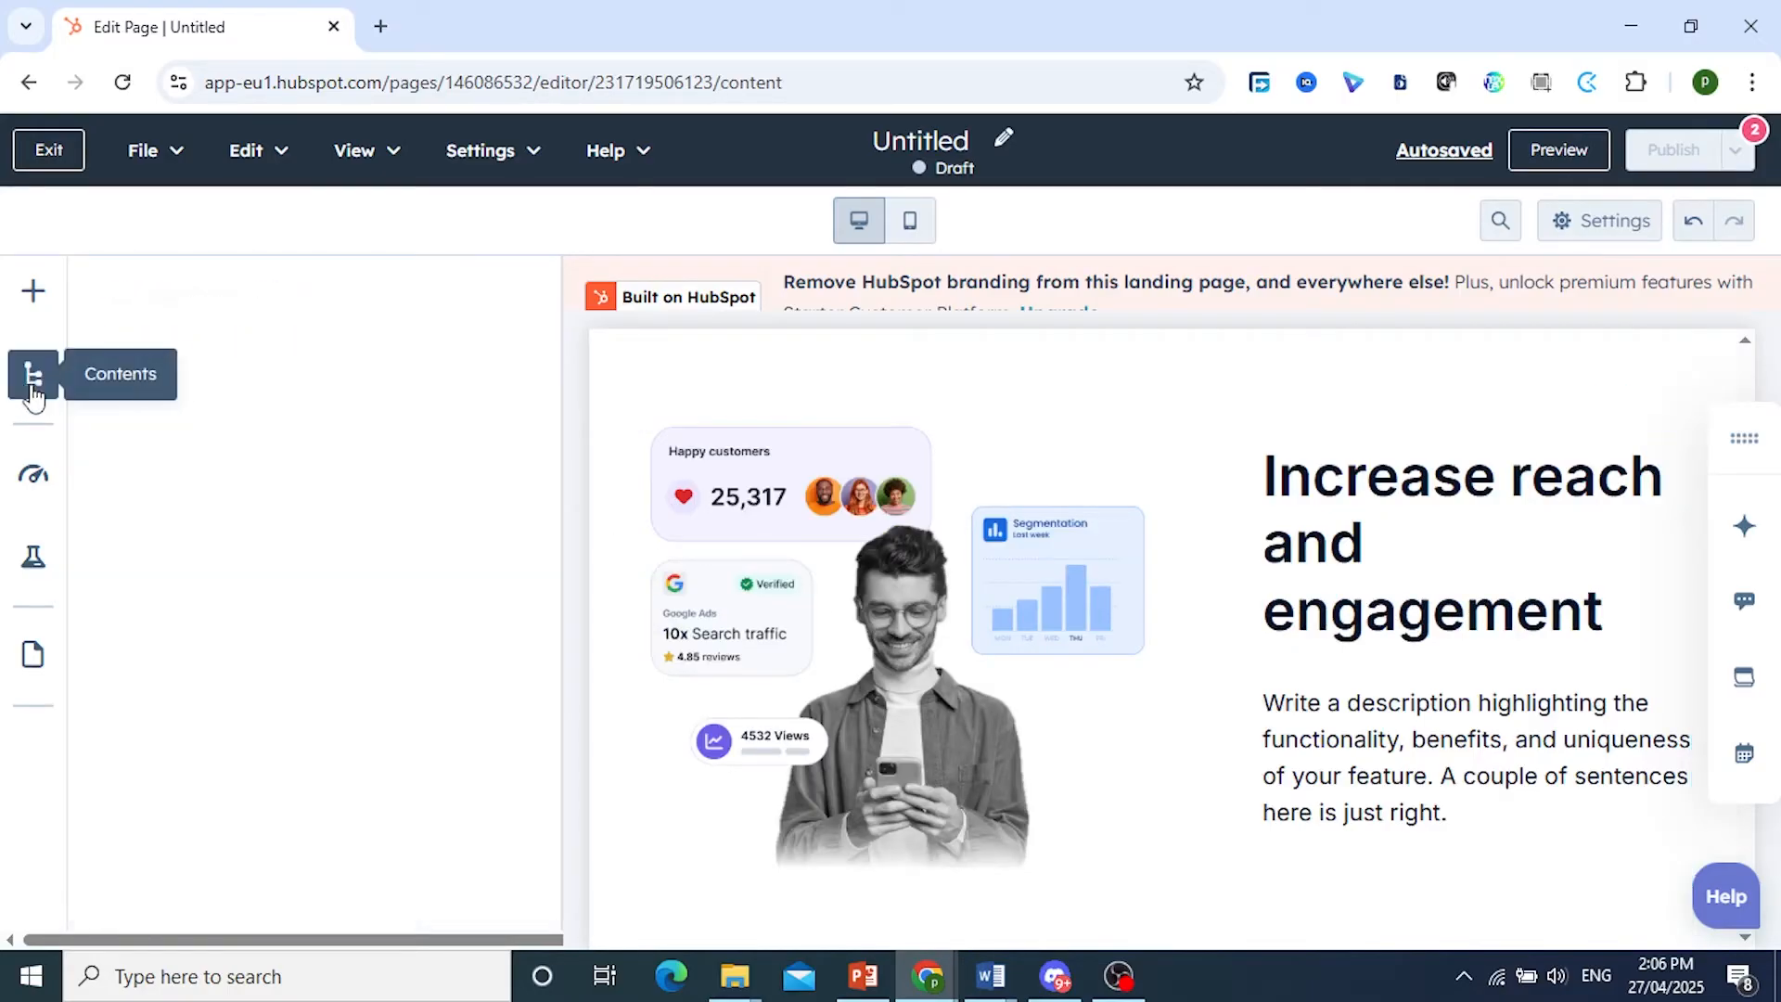
{"action": "scroll", "coordinate": [264, 525], "scroll_direction": "down", "scroll_amount": 2}
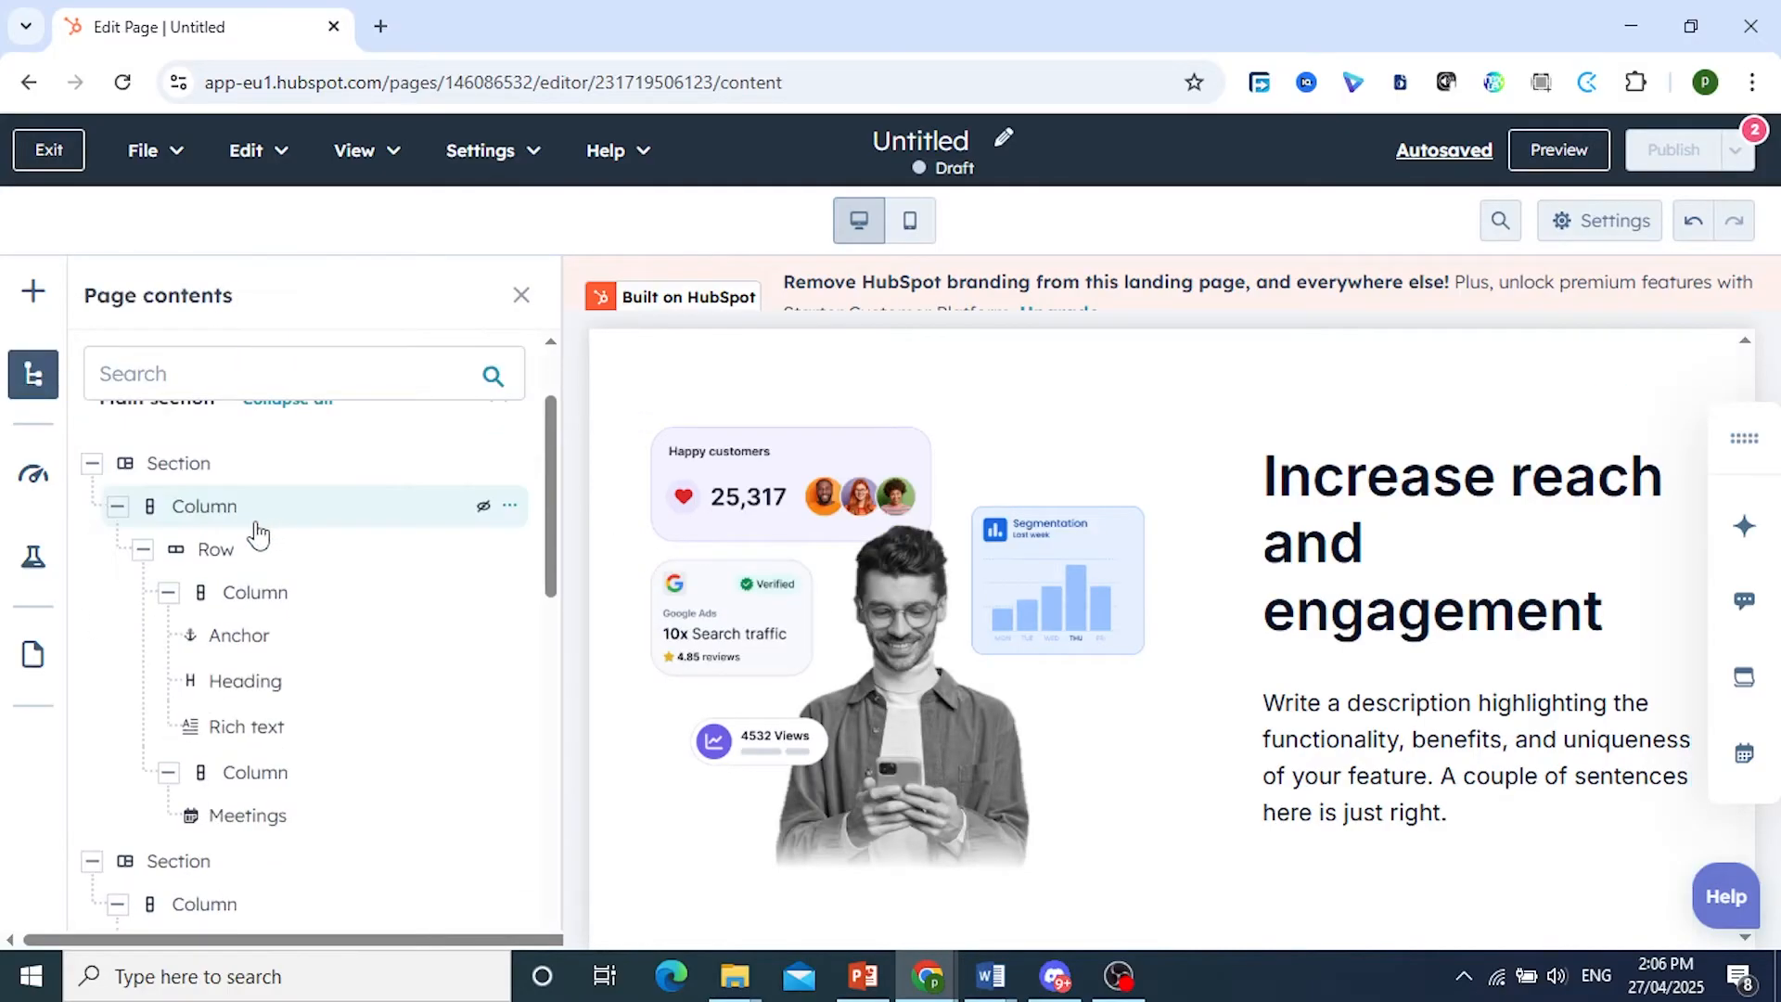
{"action": "scroll", "coordinate": [258, 533], "scroll_direction": "down", "scroll_amount": 4}
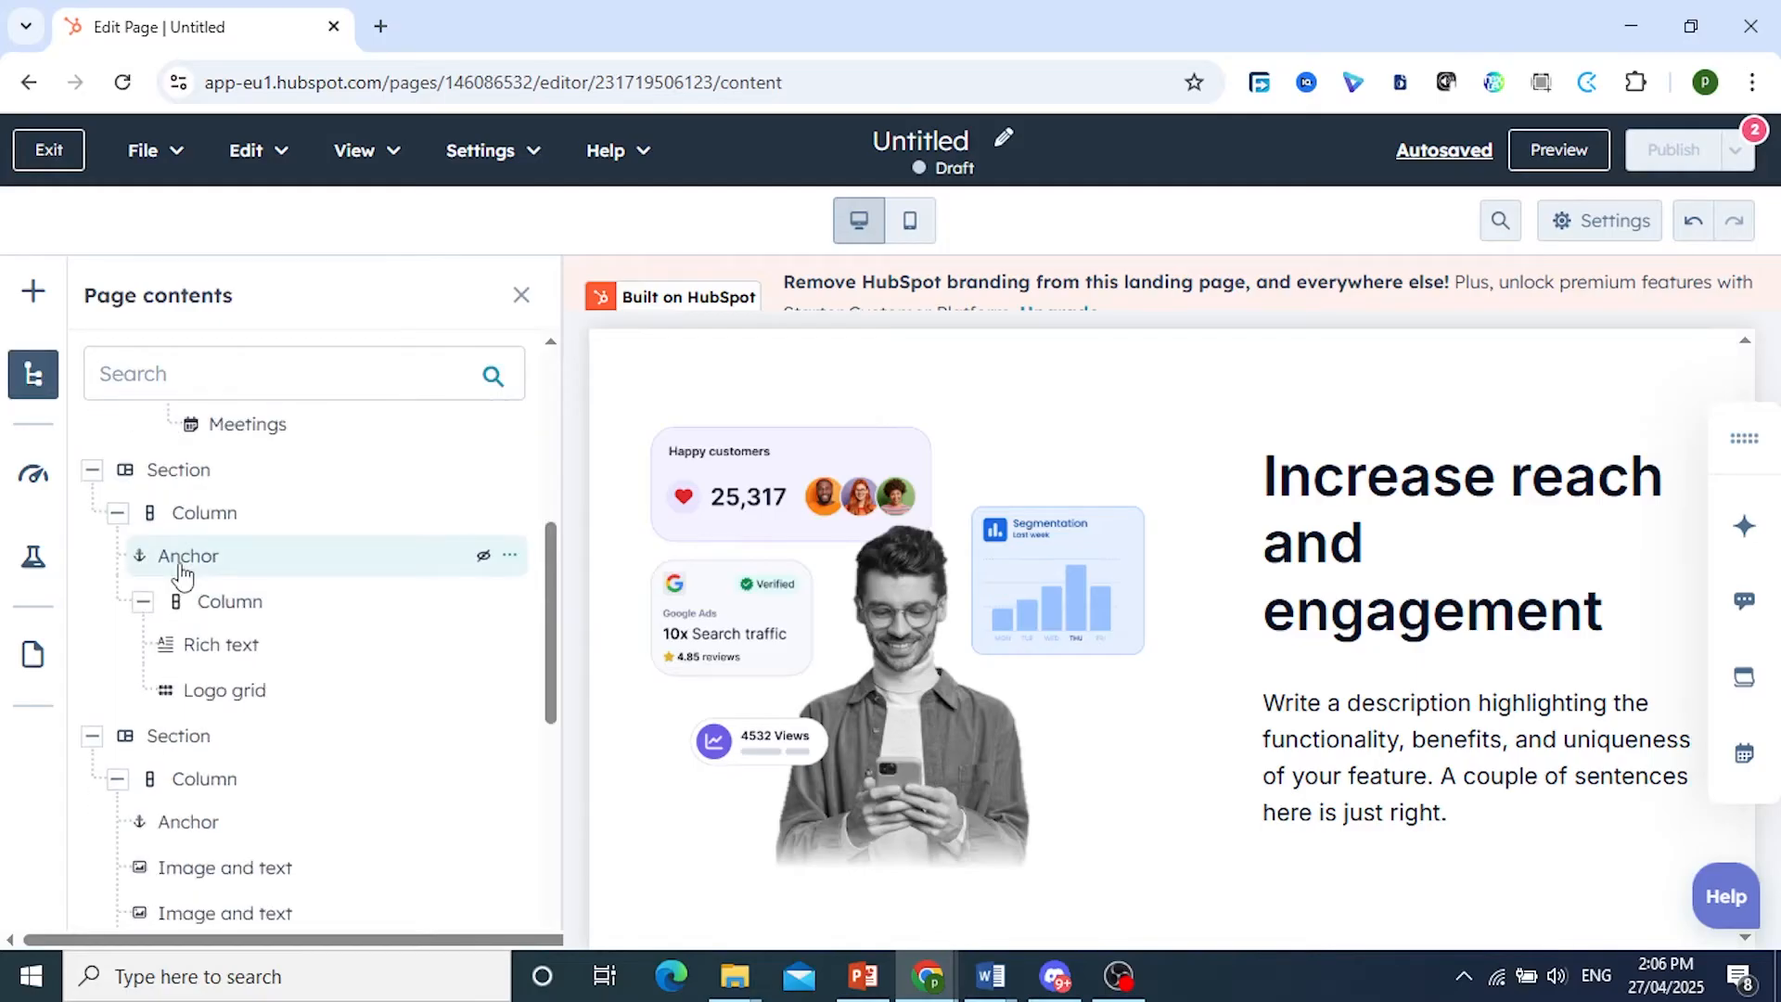
{"action": "scroll", "coordinate": [183, 575], "scroll_direction": "down", "scroll_amount": 3}
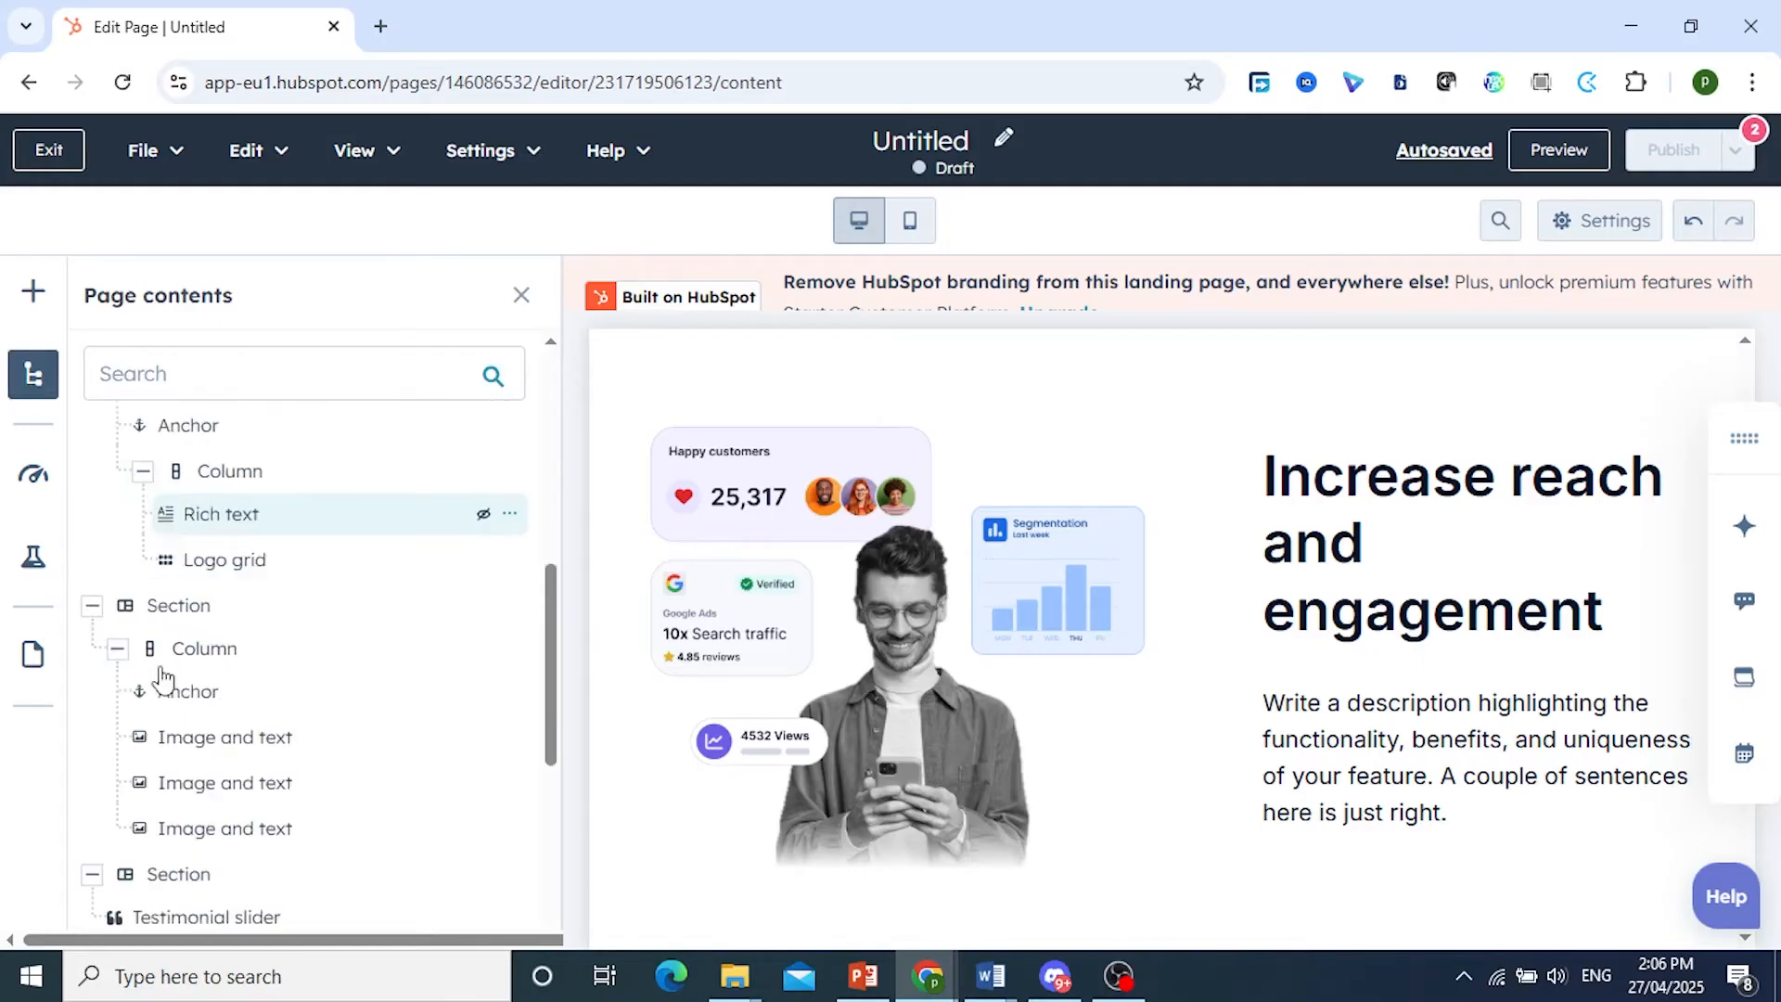
- Add a Button module to the page above the "Trusted by leading companies" section
{"action": "left_click", "coordinate": [34, 290]}
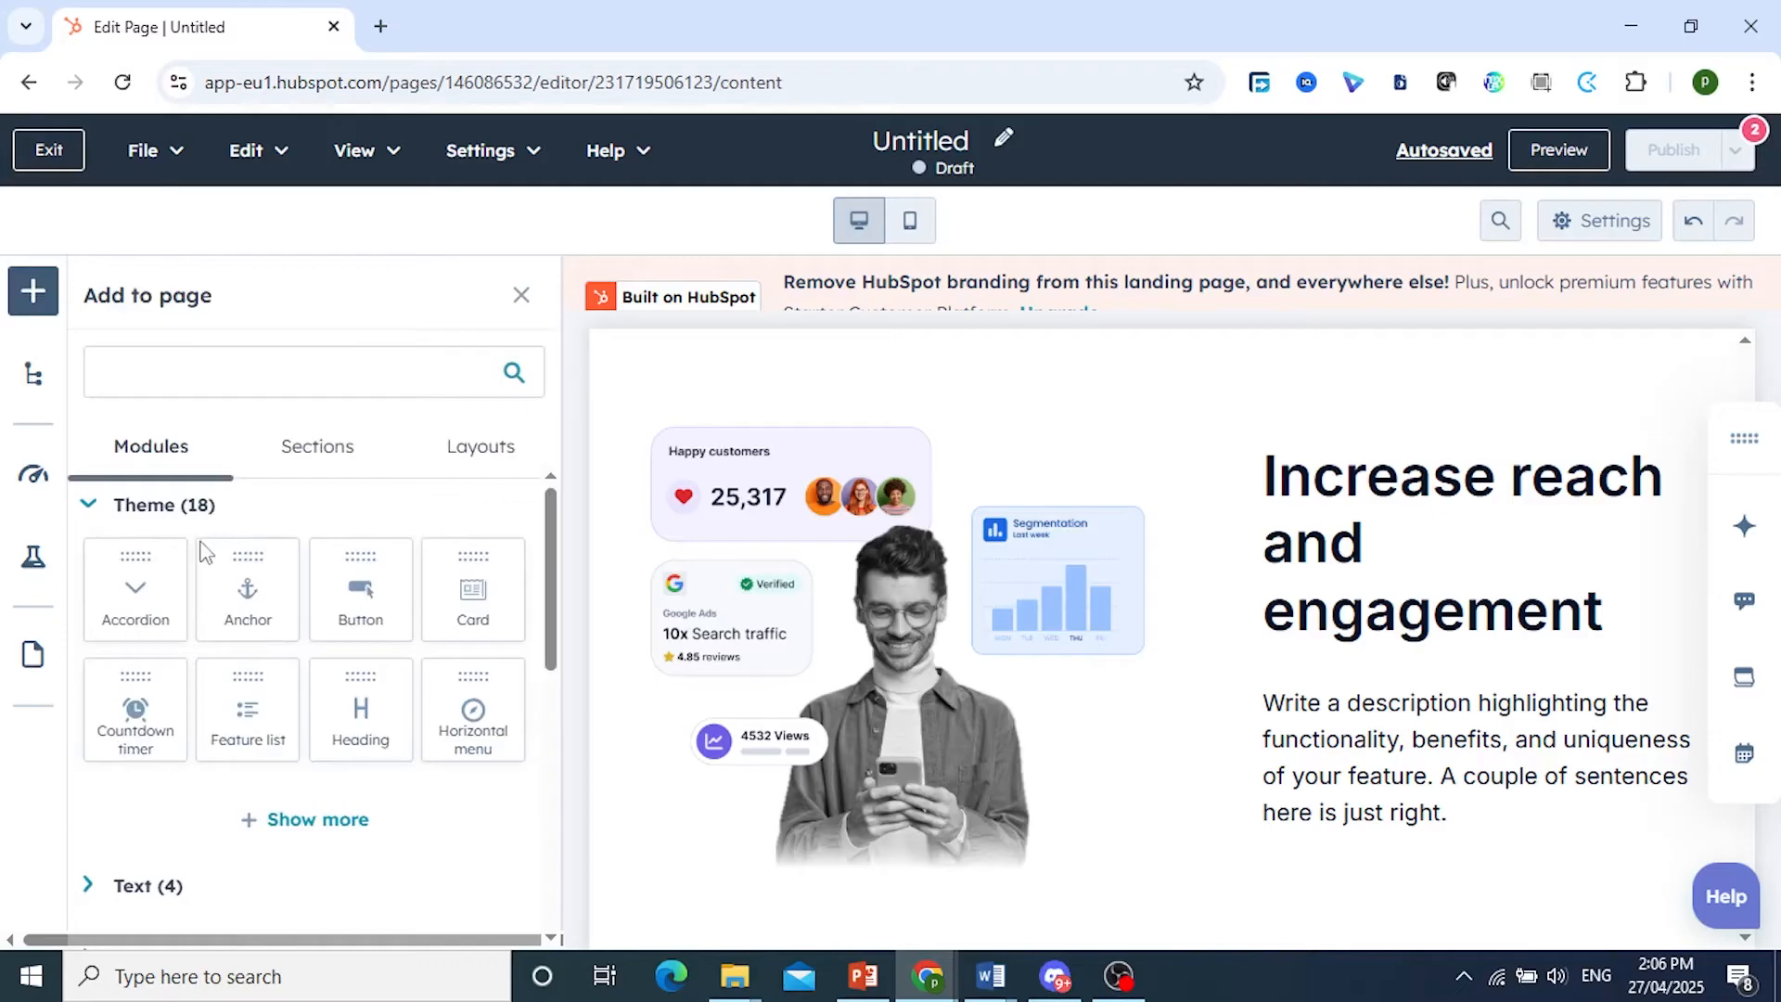
{"action": "scroll", "coordinate": [213, 566], "scroll_direction": "down", "scroll_amount": 1}
{"action": "scroll", "coordinate": [283, 617], "scroll_direction": "up", "scroll_amount": 1}
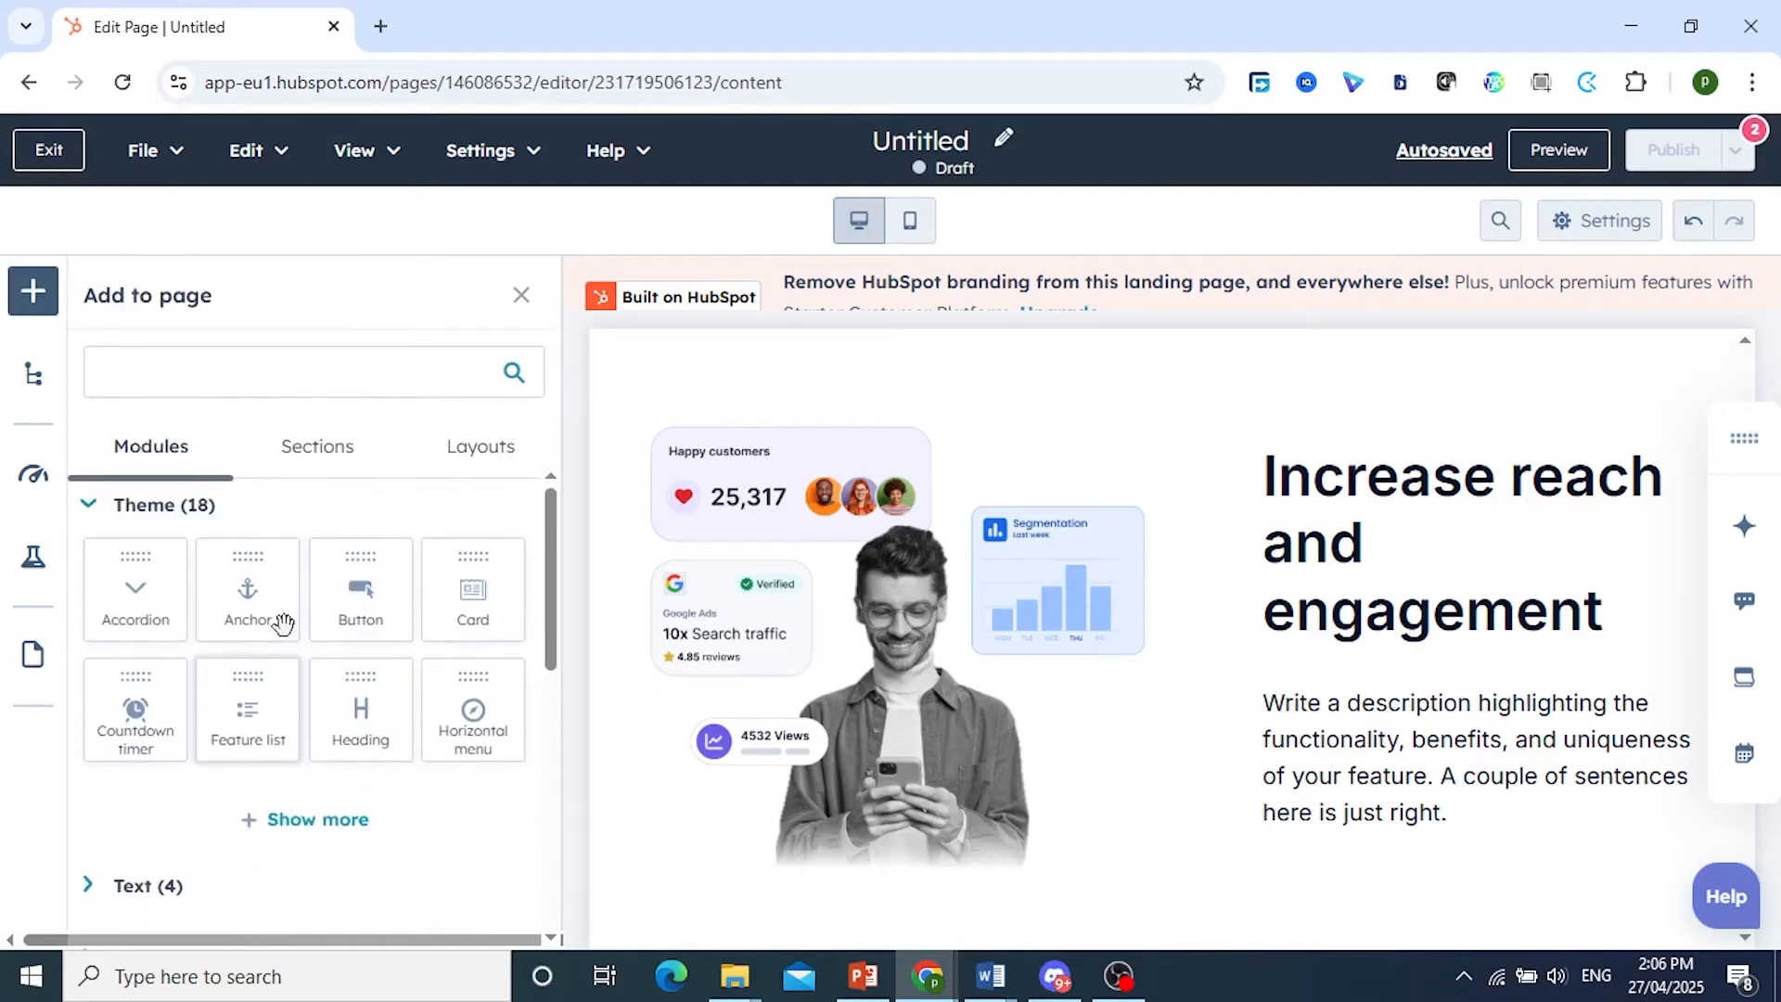
{"action": "left_click_drag", "start_coordinate": [360, 610], "coordinate": [1132, 624]}
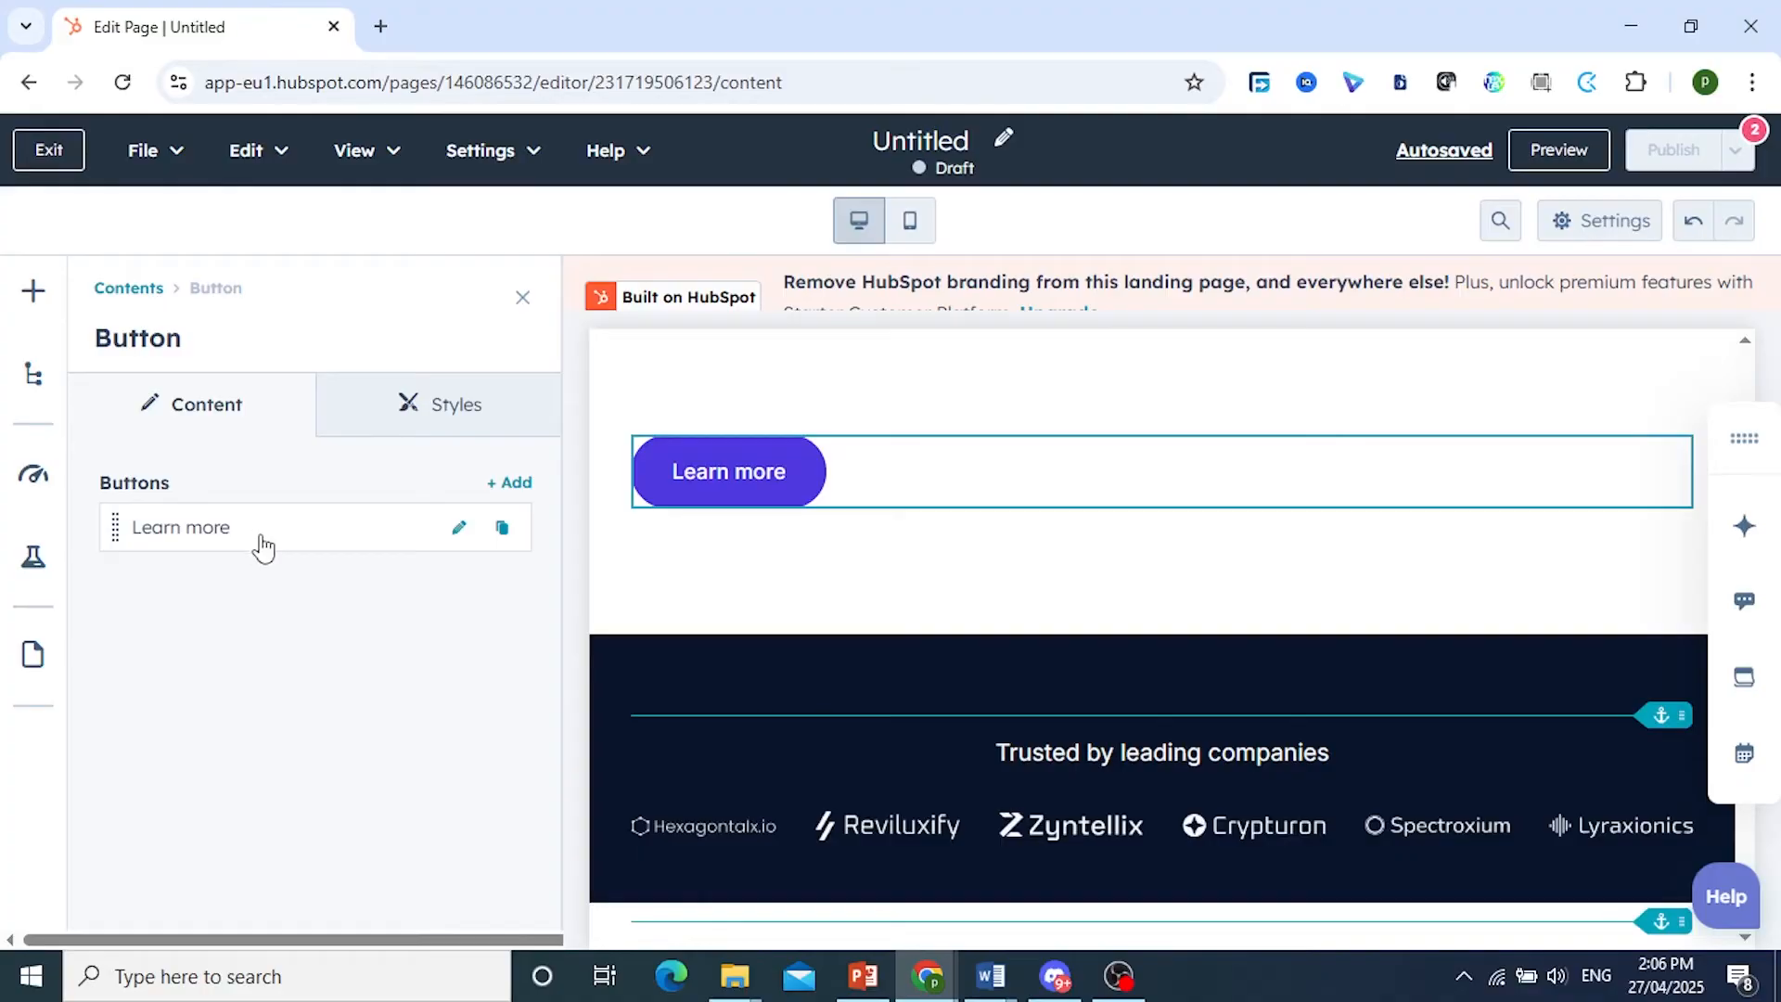
- Change the new button's text to "Subscribe" and copy the address of the Answer ASAP YouTube channel's videos page
{"action": "left_click", "coordinate": [458, 529]}
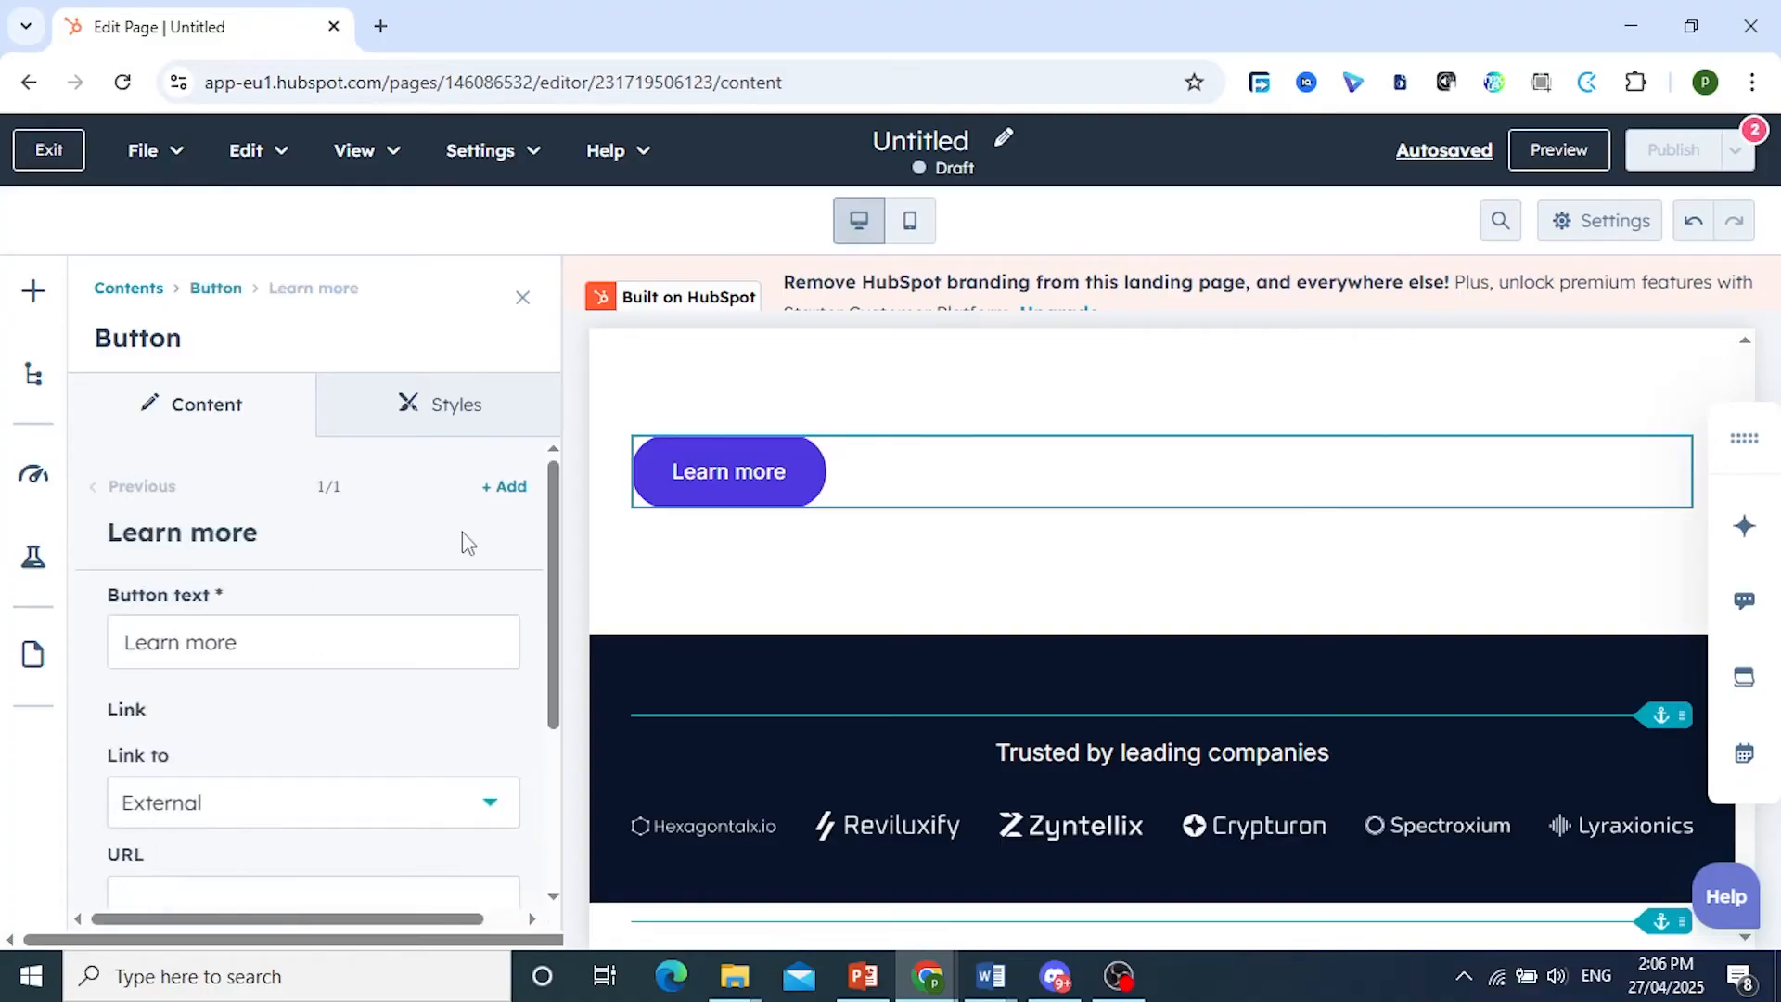
{"action": "scroll", "coordinate": [290, 649], "scroll_direction": "down", "scroll_amount": 1}
{"action": "scroll", "coordinate": [288, 657], "scroll_direction": "down", "scroll_amount": 1}
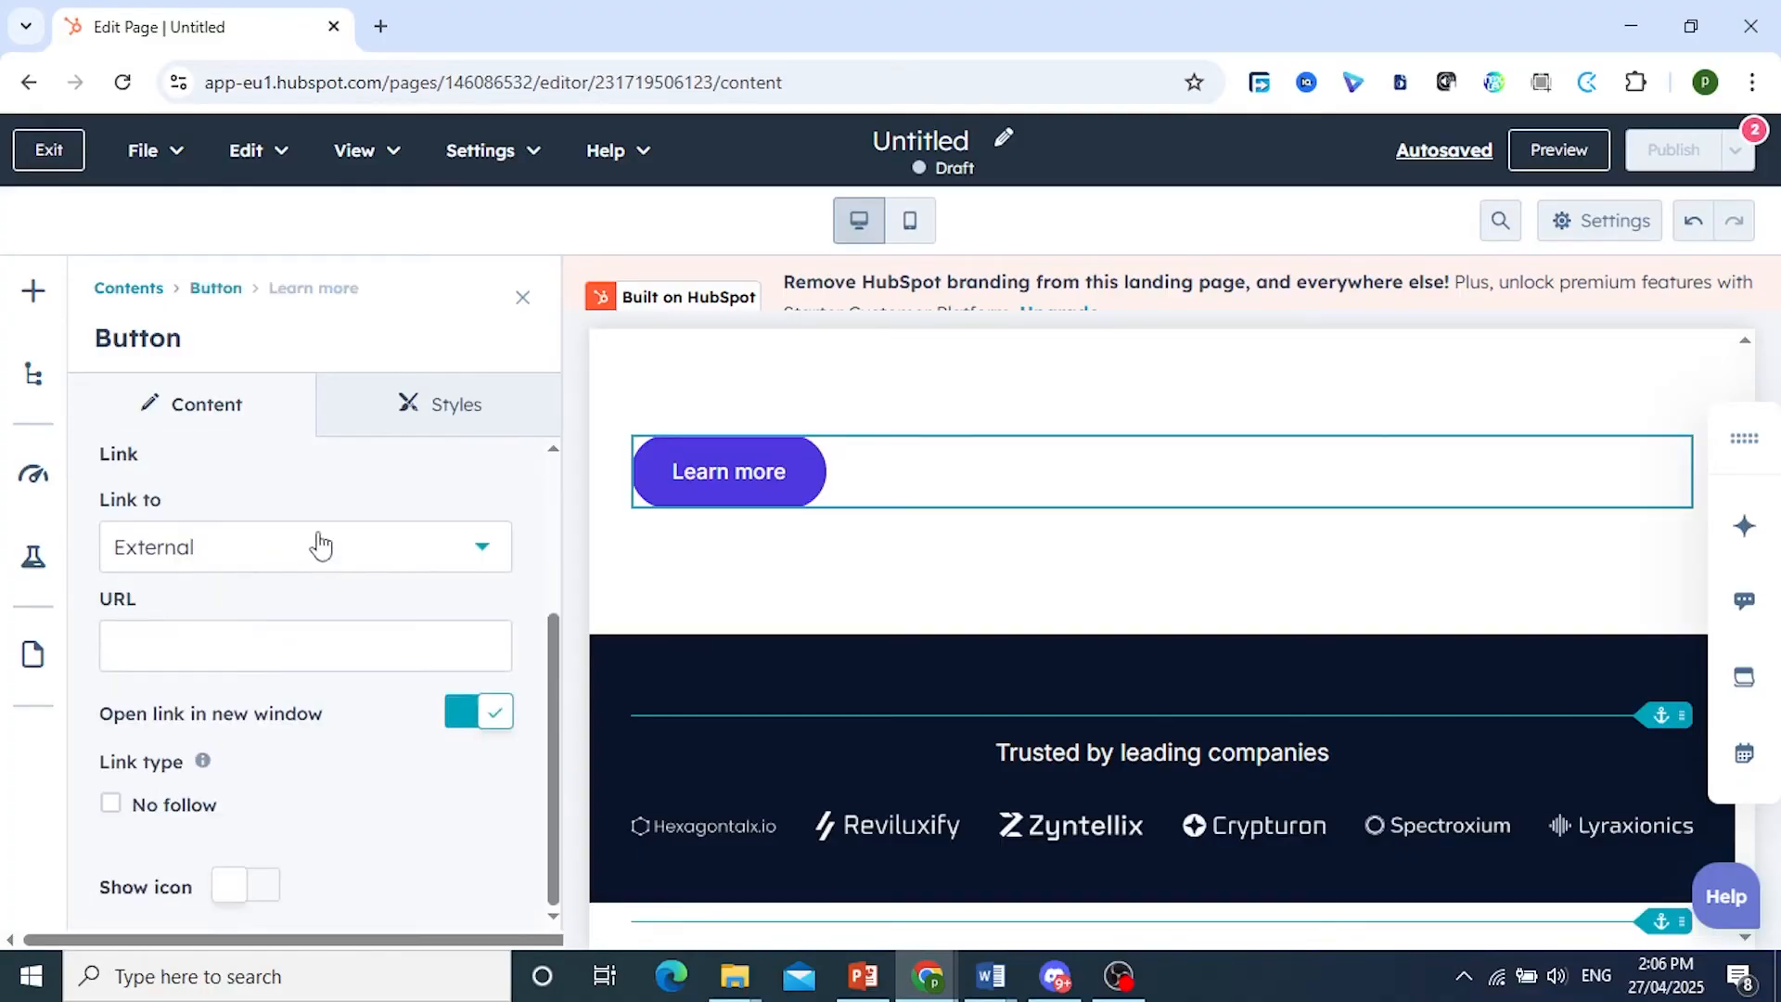
{"action": "left_click", "coordinate": [331, 656]}
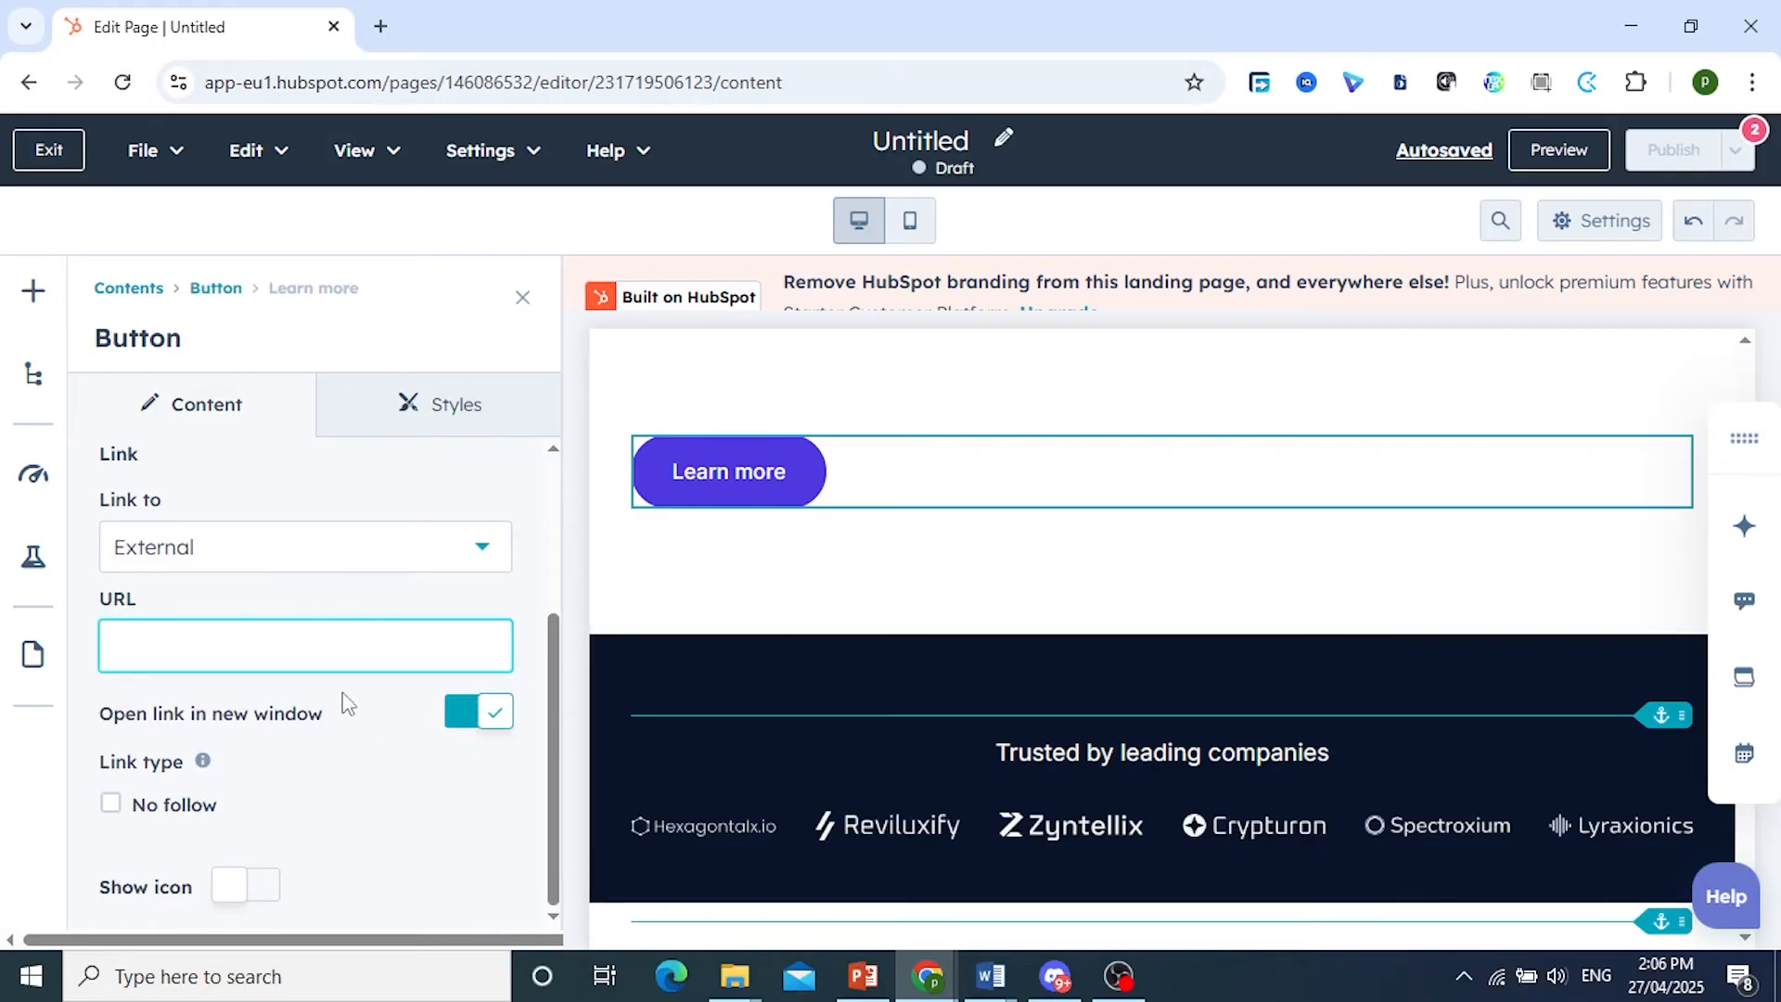
{"action": "left_click", "coordinate": [1302, 995]}
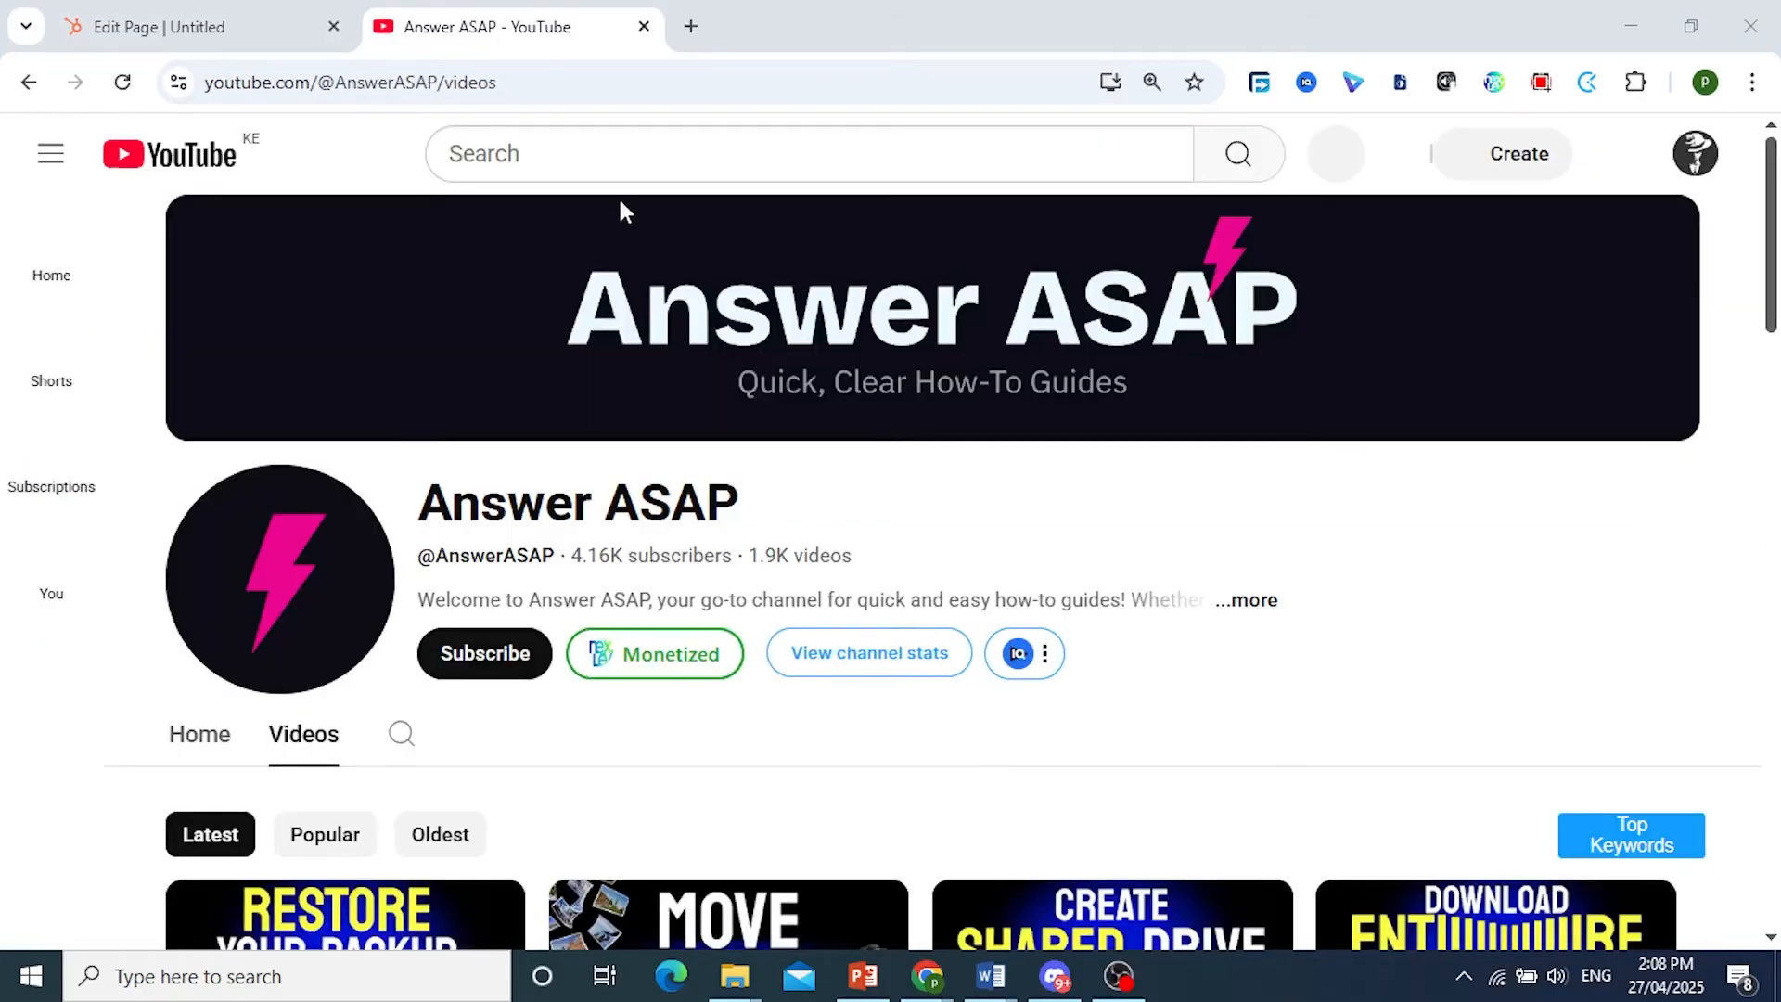
{"action": "left_click", "coordinate": [553, 89]}
{"action": "key", "text": "ctrl+c"}
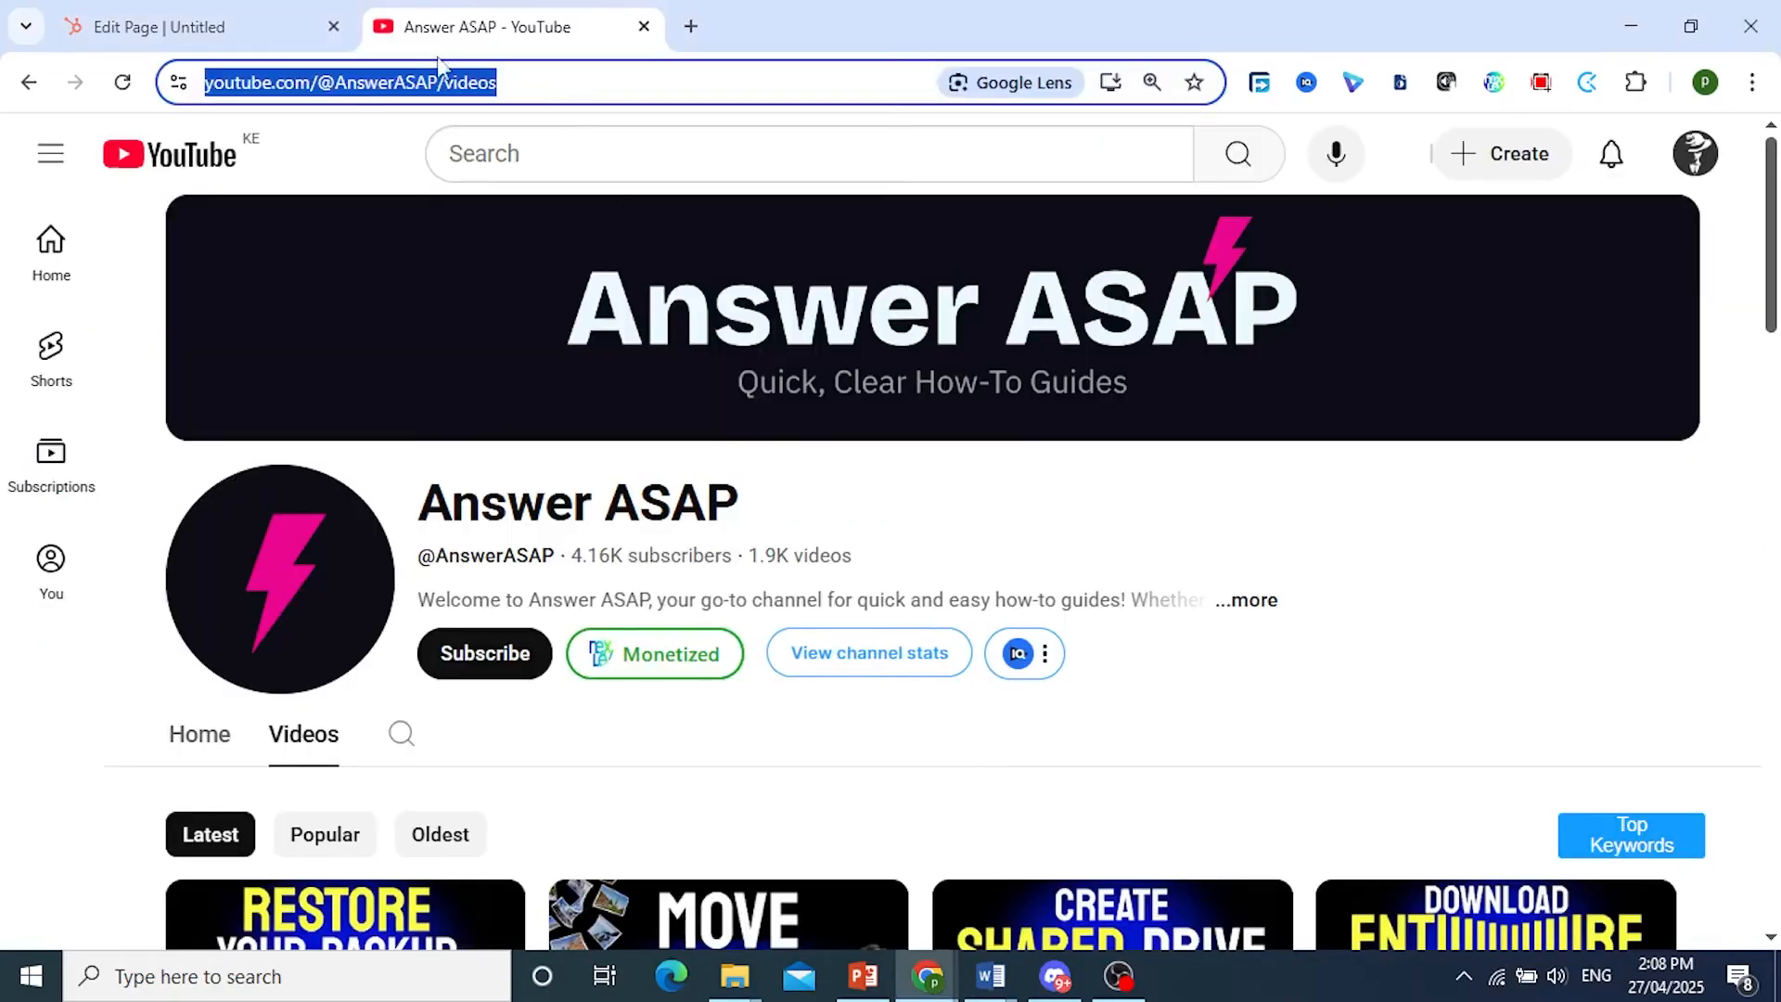
- Paste the copied YouTube channel address as the Subscribe button's external URL and apply the changes to the page
{"action": "left_click", "coordinate": [198, 13]}
{"action": "left_click", "coordinate": [282, 540]}
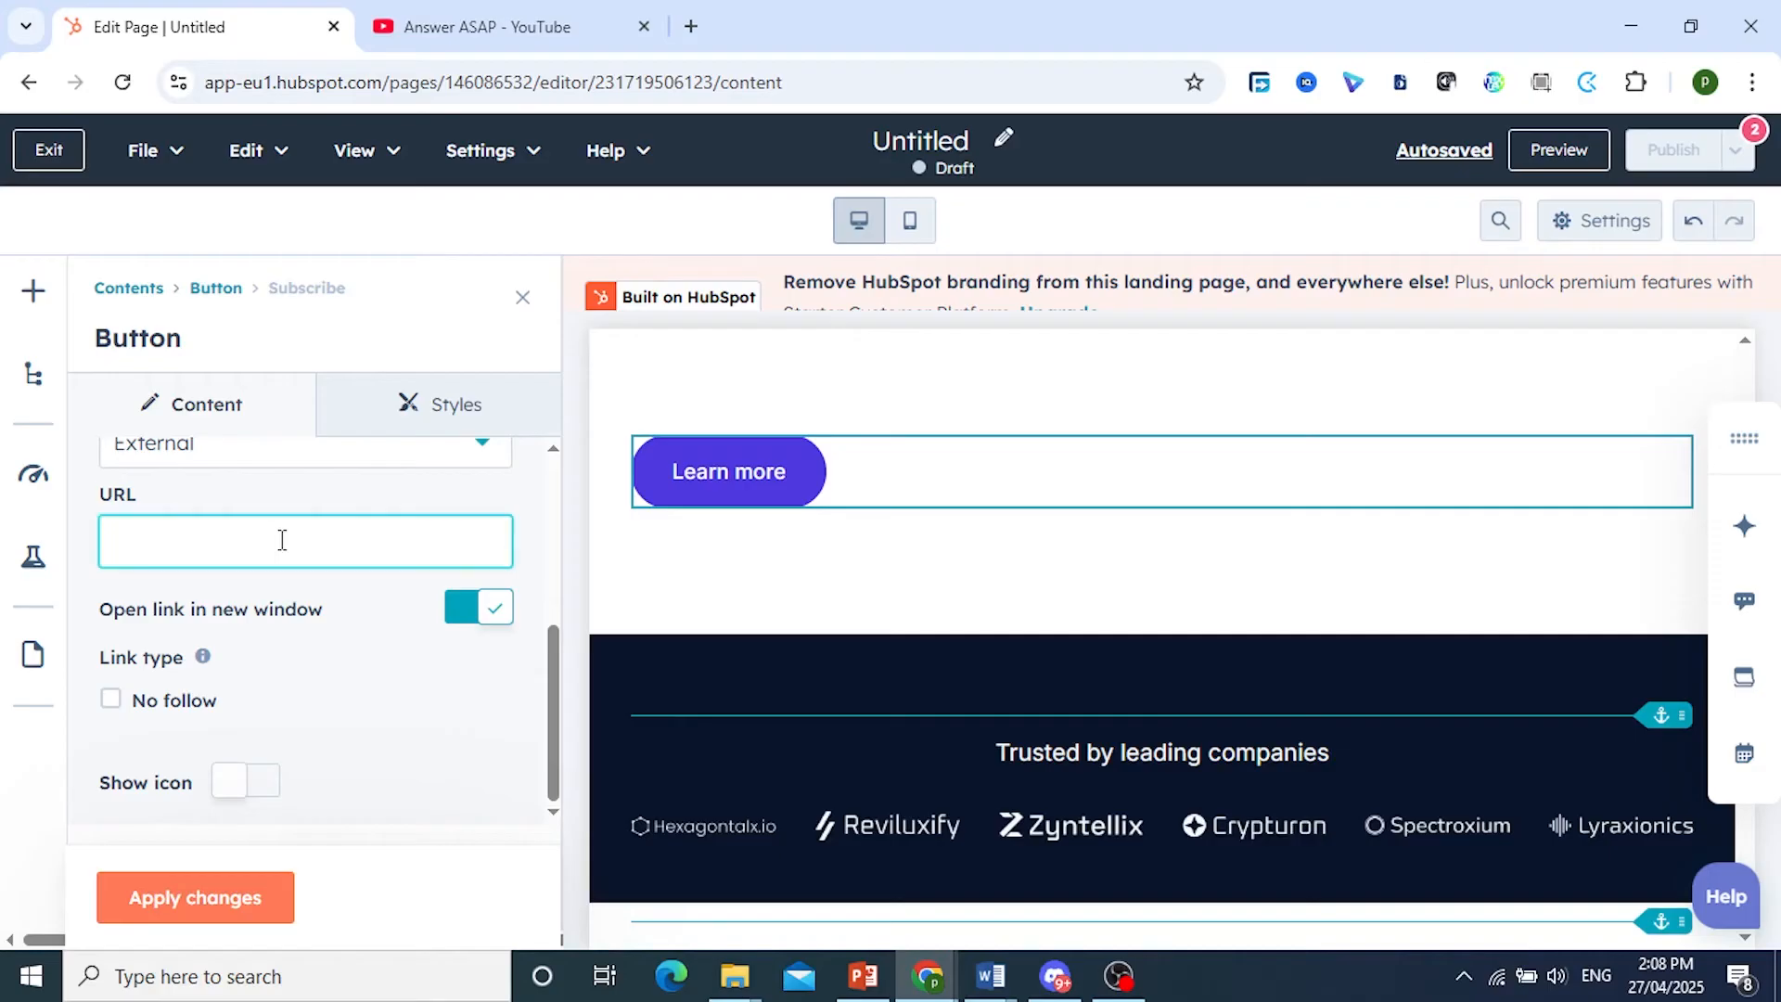
{"action": "key", "text": "ctrl+v"}
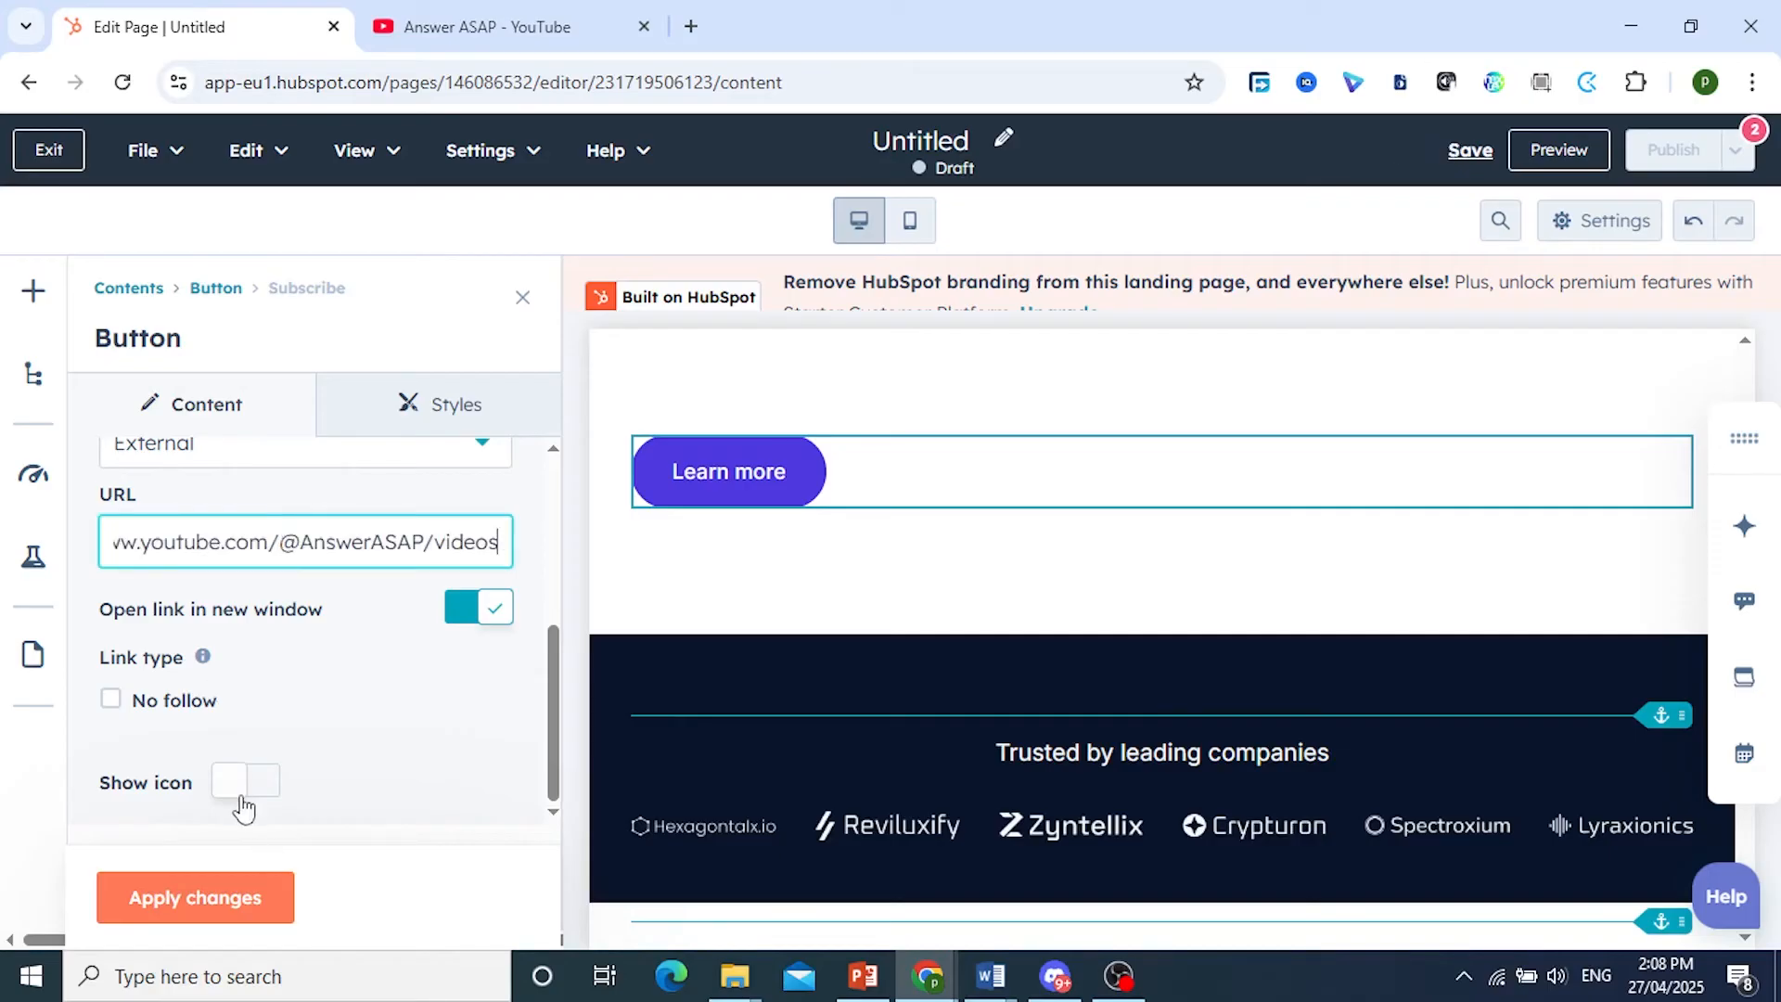
{"action": "scroll", "coordinate": [533, 733], "scroll_direction": "up", "scroll_amount": 4}
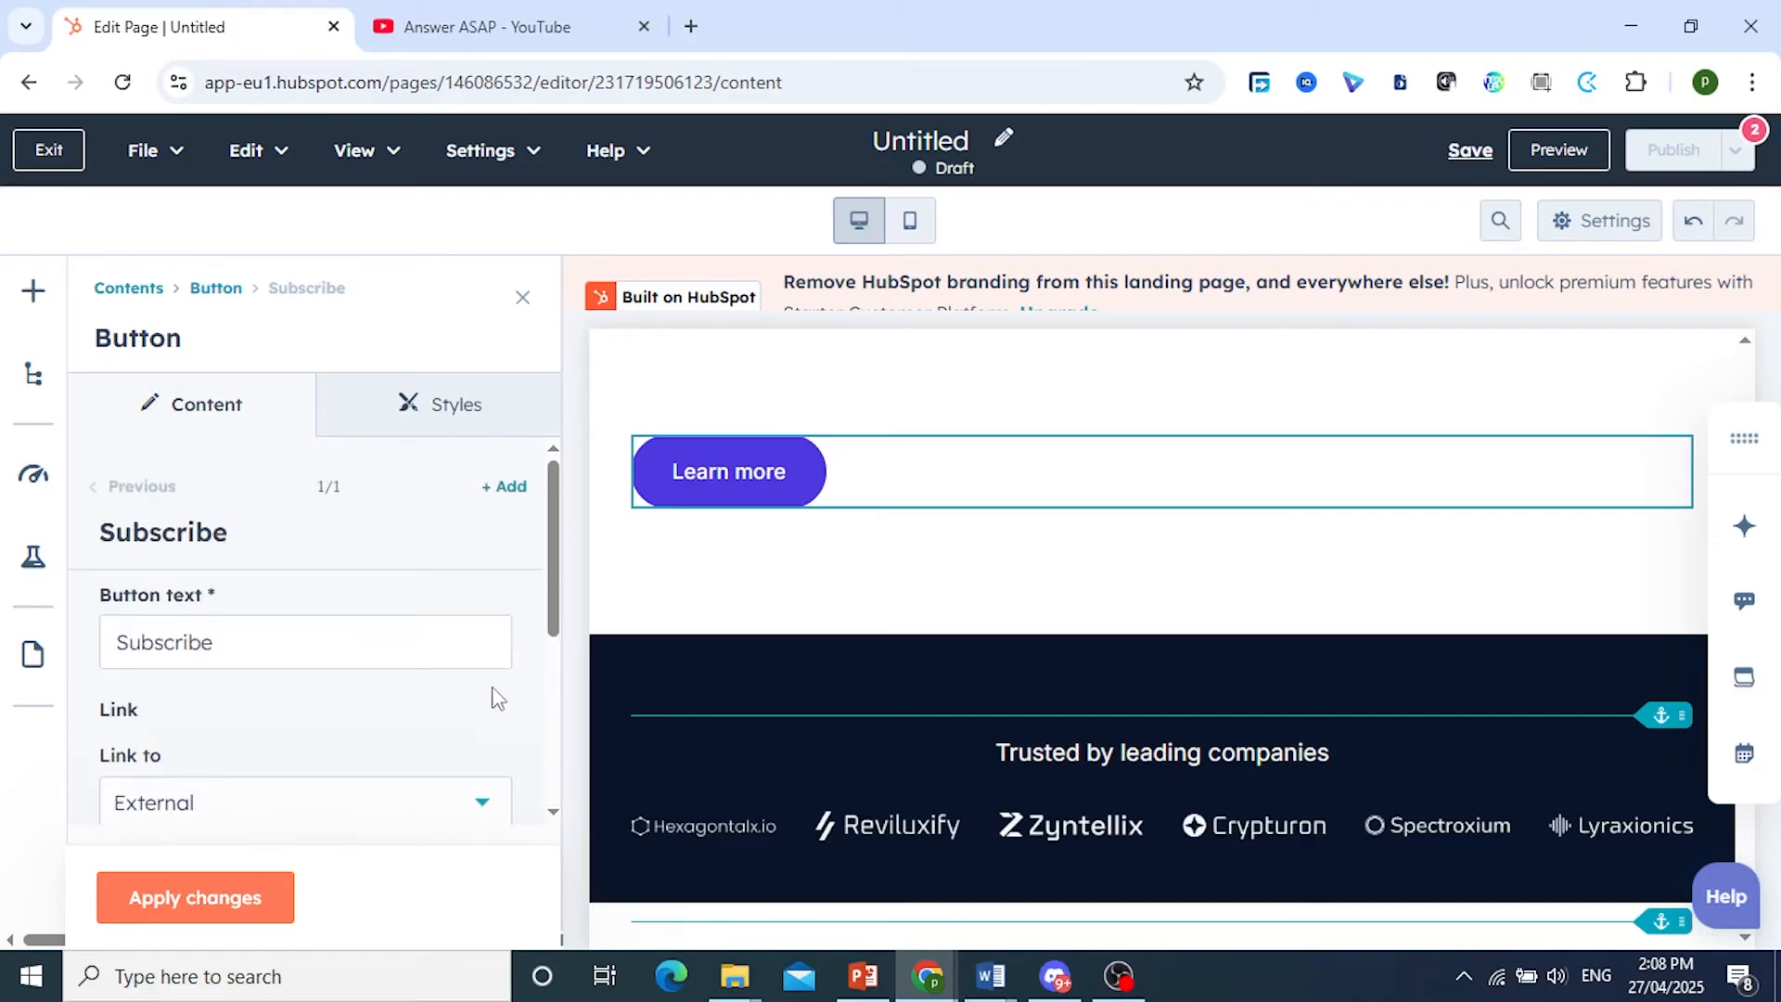
{"action": "left_click", "coordinate": [314, 640]}
{"action": "scroll", "coordinate": [278, 779], "scroll_direction": "down", "scroll_amount": 4}
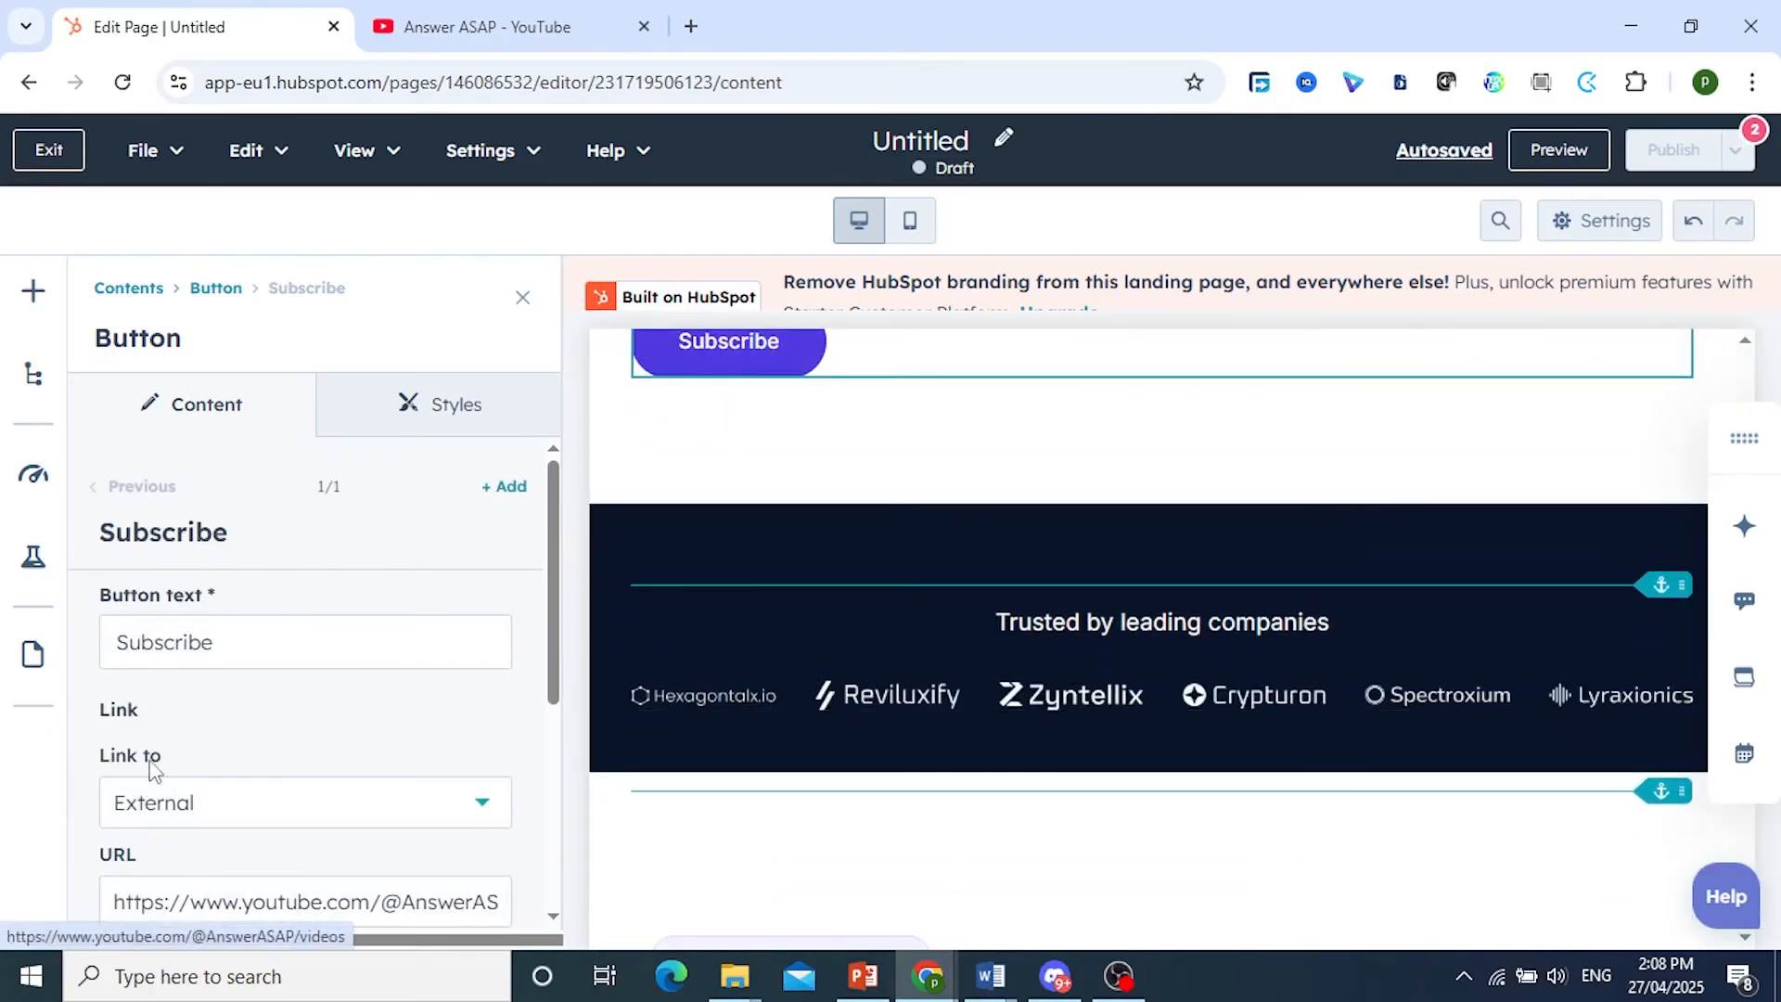
{"action": "scroll", "coordinate": [367, 698], "scroll_direction": "down", "scroll_amount": 4}
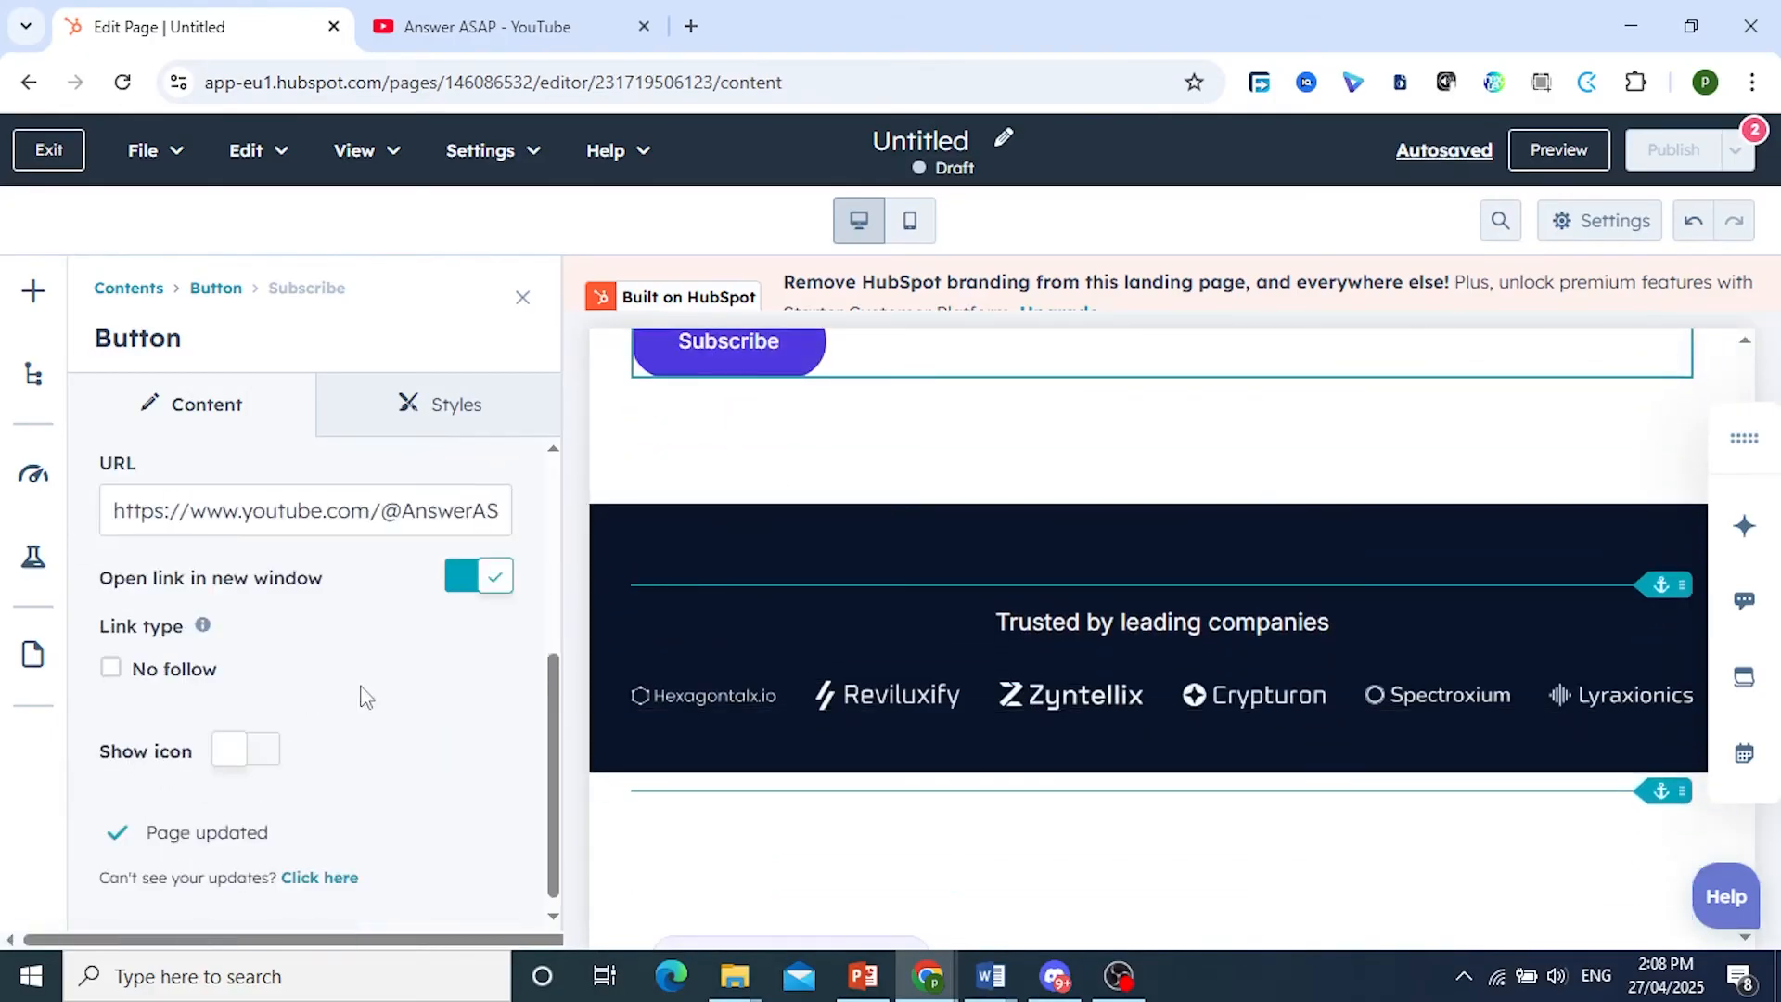
- Preview the landing page, test the Subscribe button's link to the YouTube channel, and return to the page editor
{"action": "left_click", "coordinate": [738, 361]}
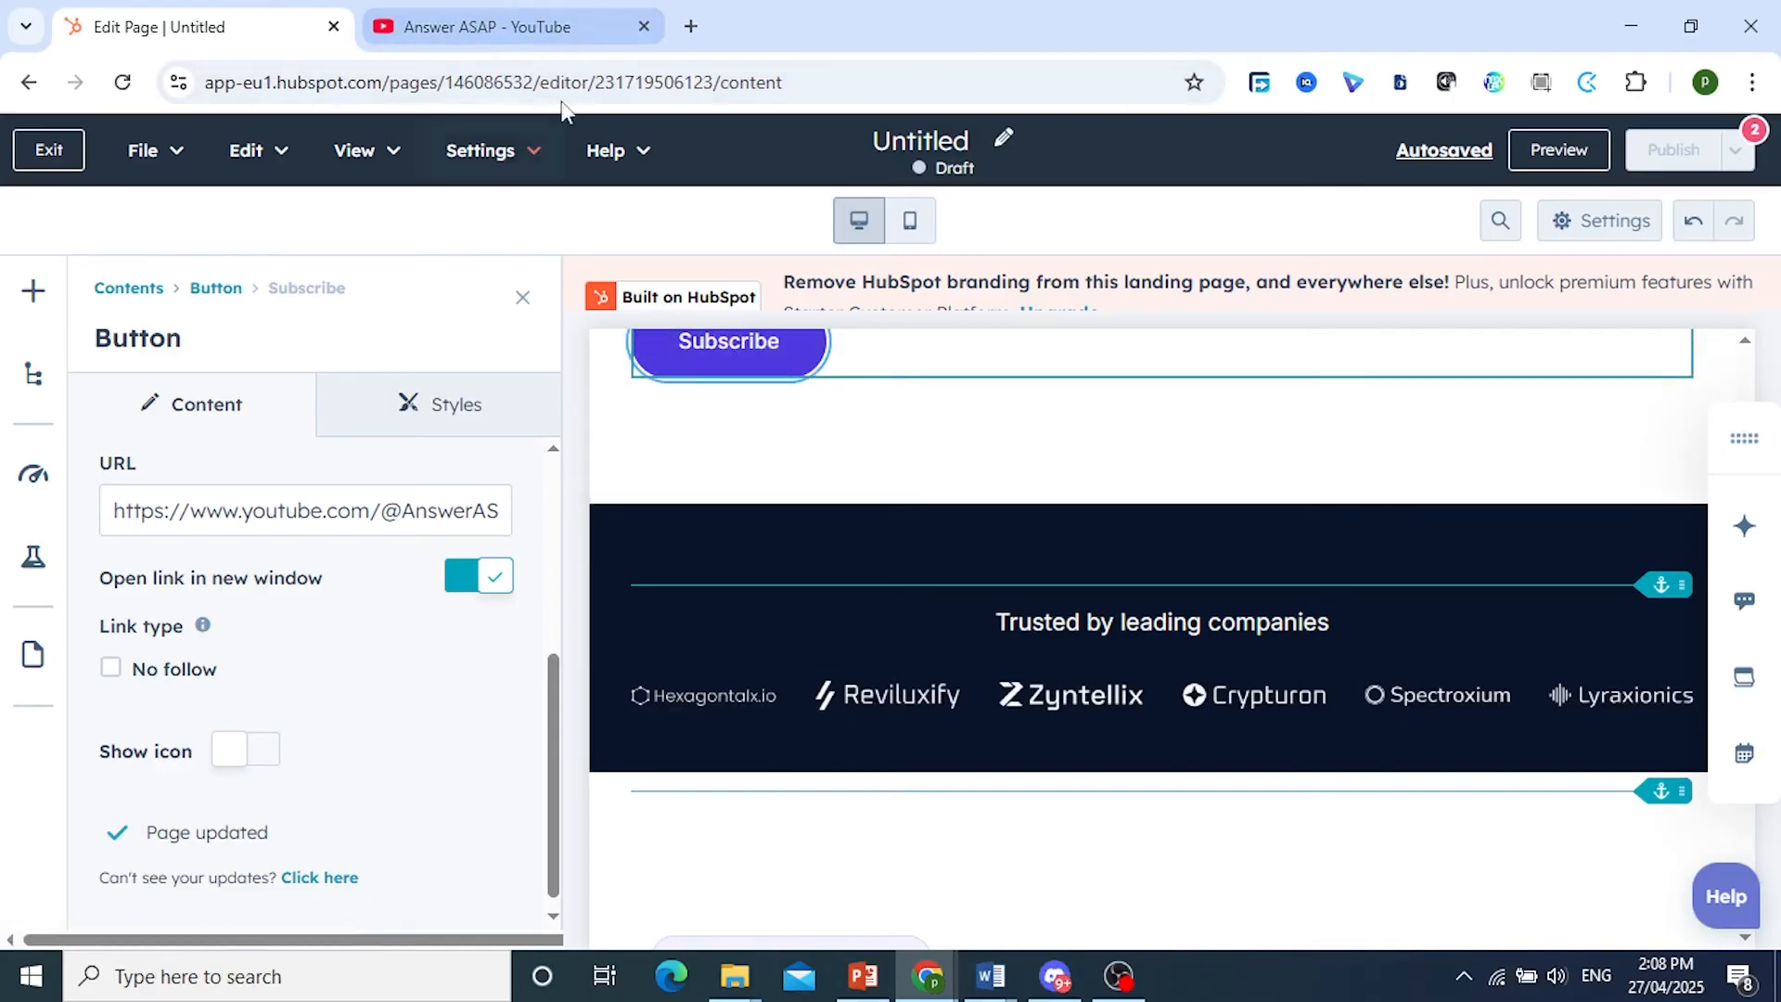
{"action": "left_click", "coordinate": [531, 13]}
{"action": "left_click", "coordinate": [275, 13]}
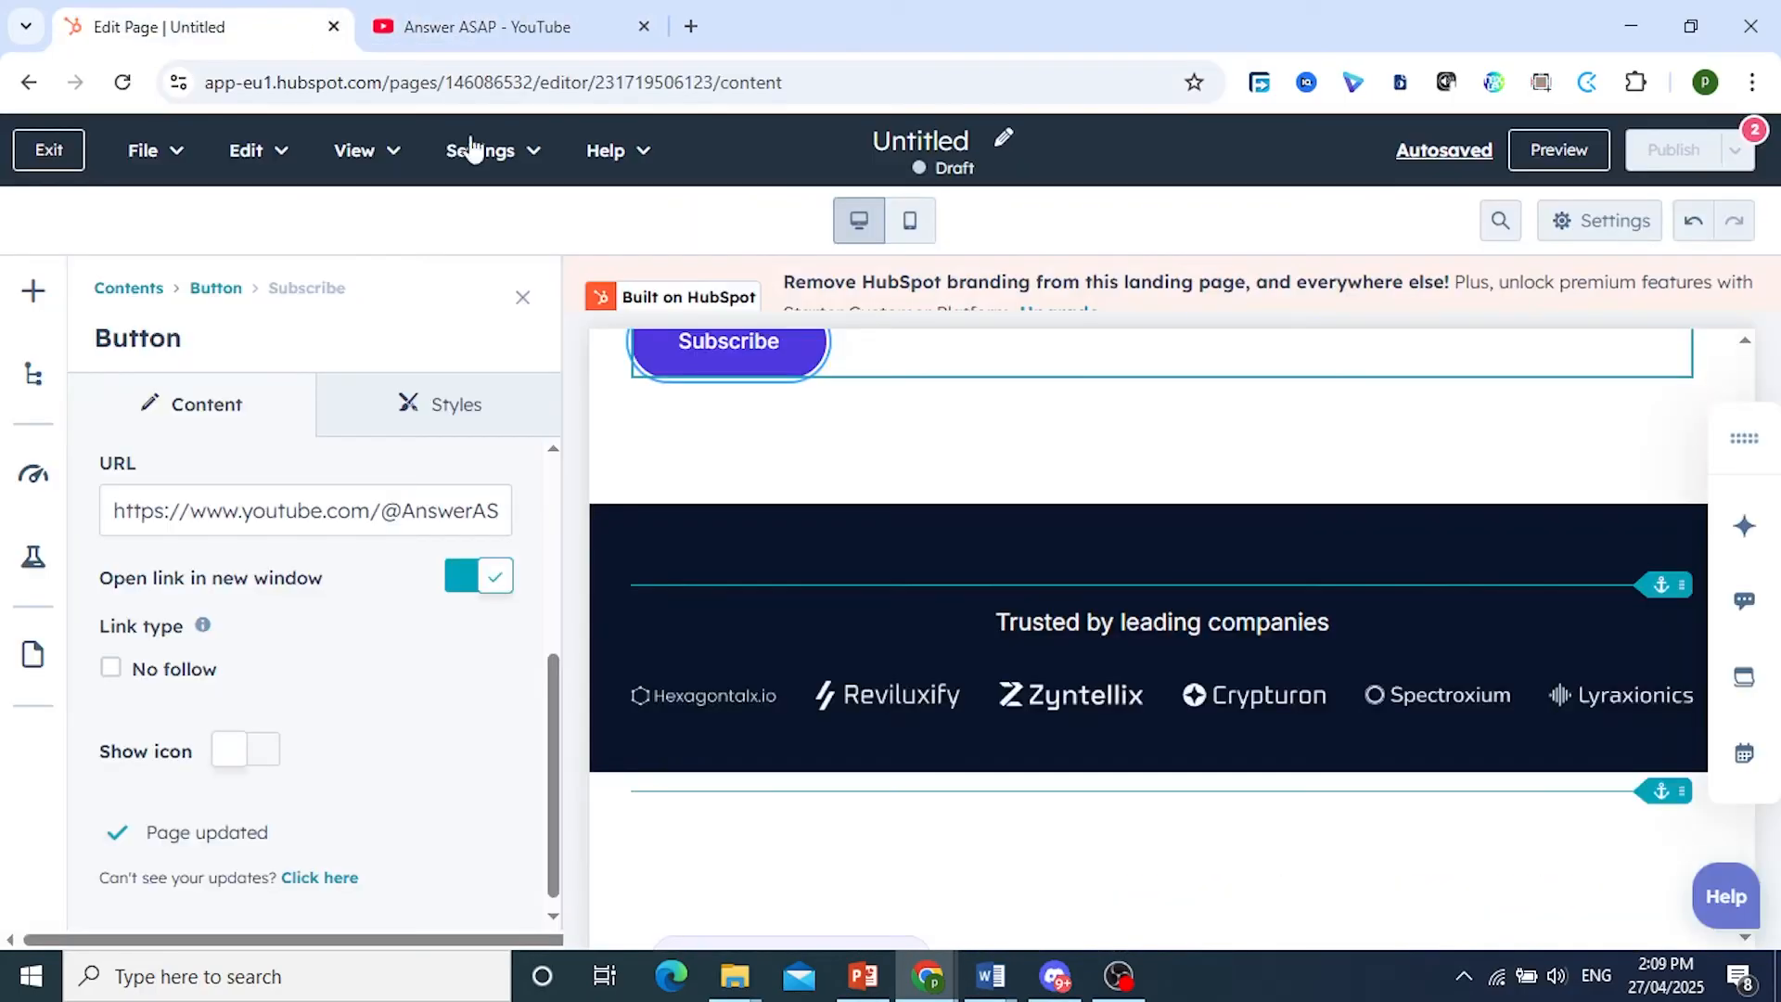
{"action": "left_click", "coordinate": [1577, 154]}
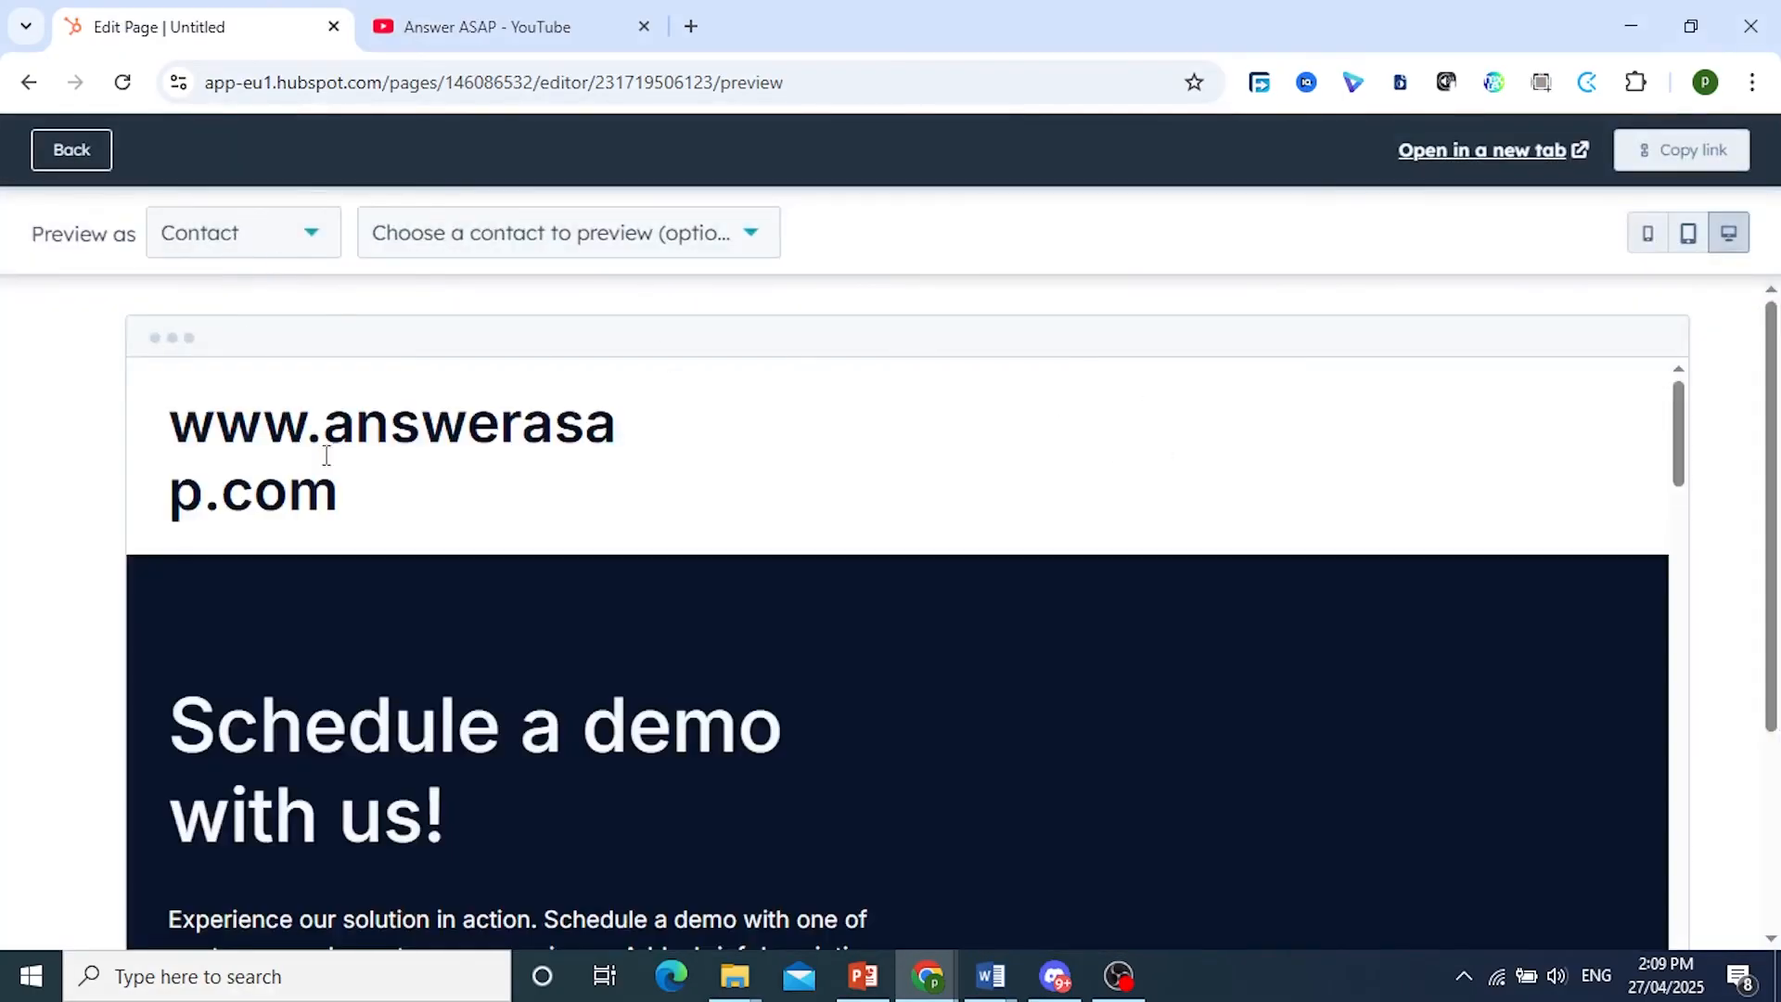
{"action": "scroll", "coordinate": [327, 454], "scroll_direction": "down", "scroll_amount": 6}
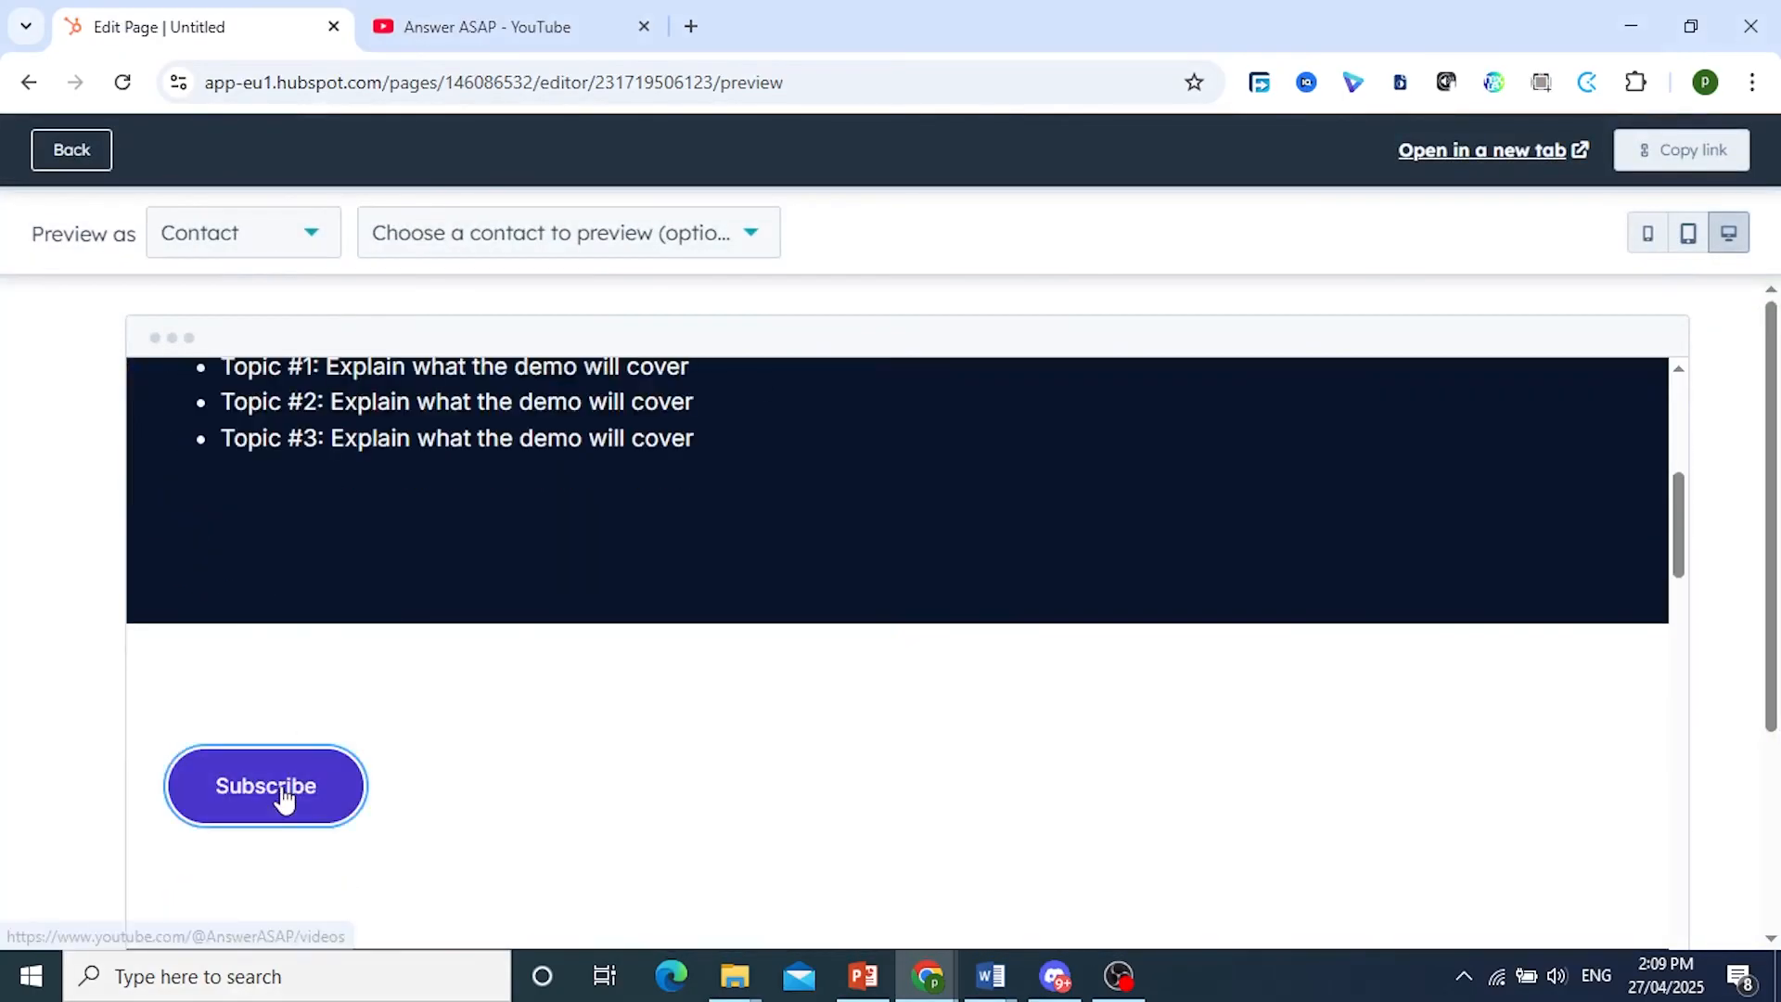
{"action": "left_click", "coordinate": [283, 798]}
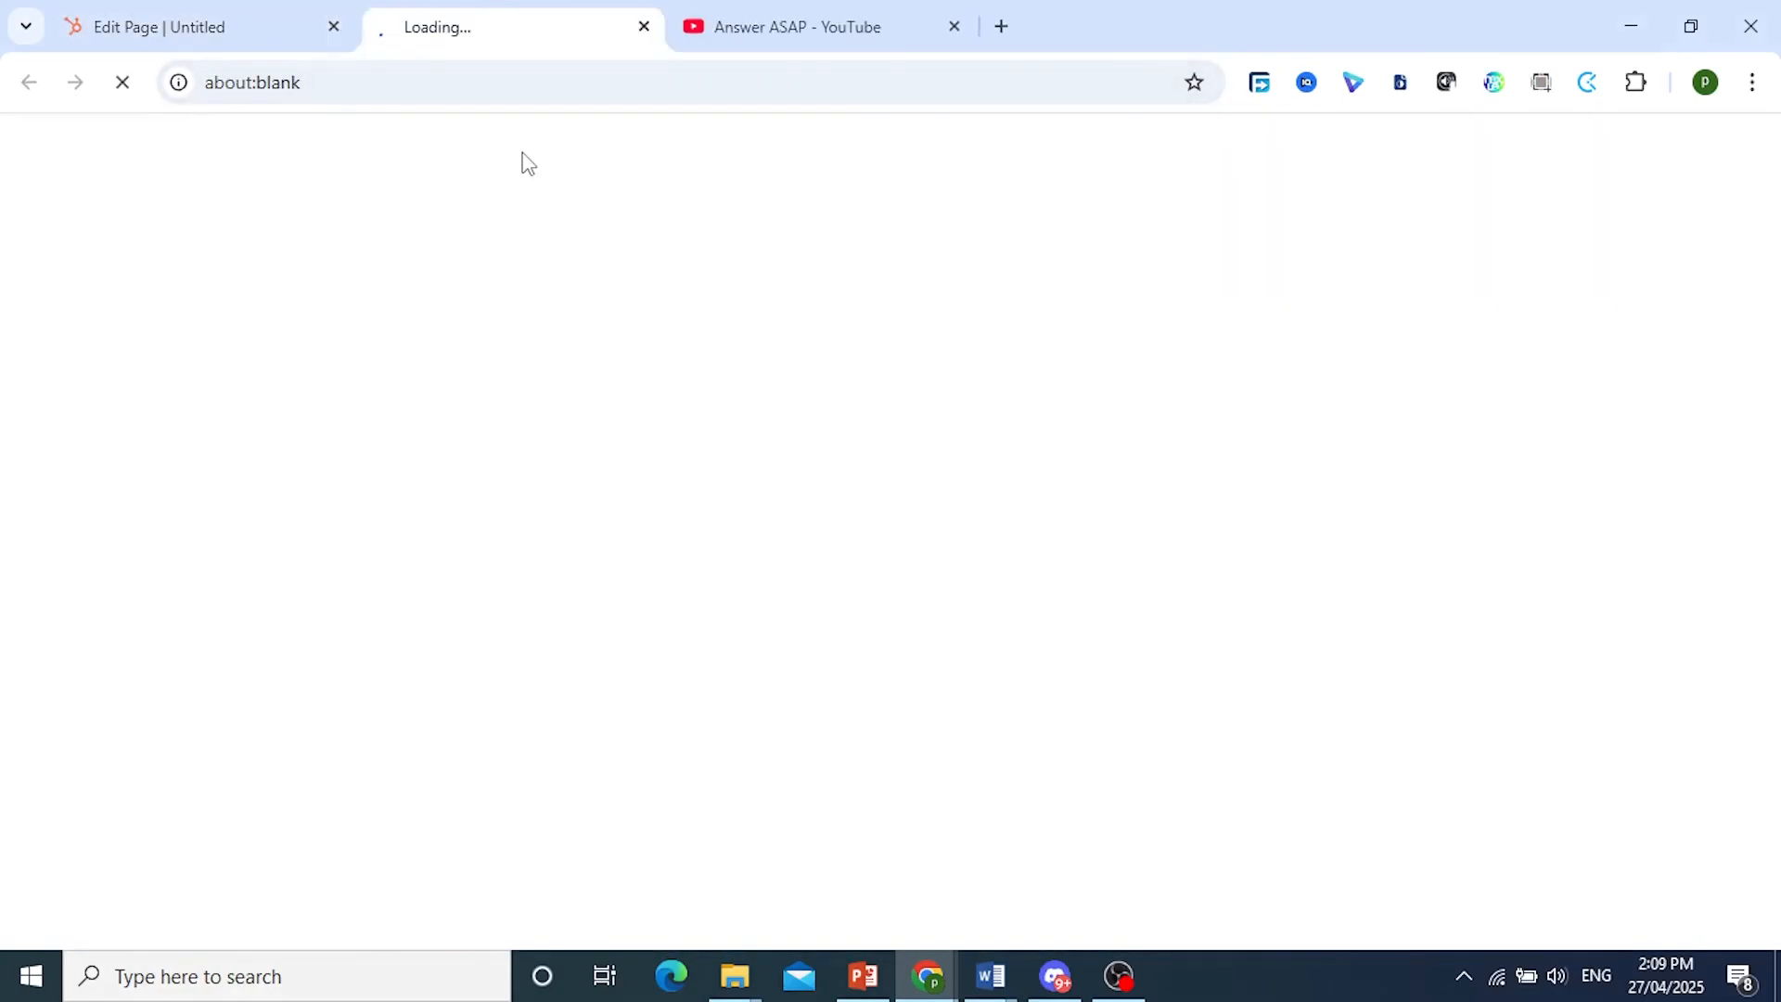
{"action": "left_click", "coordinate": [294, 9]}
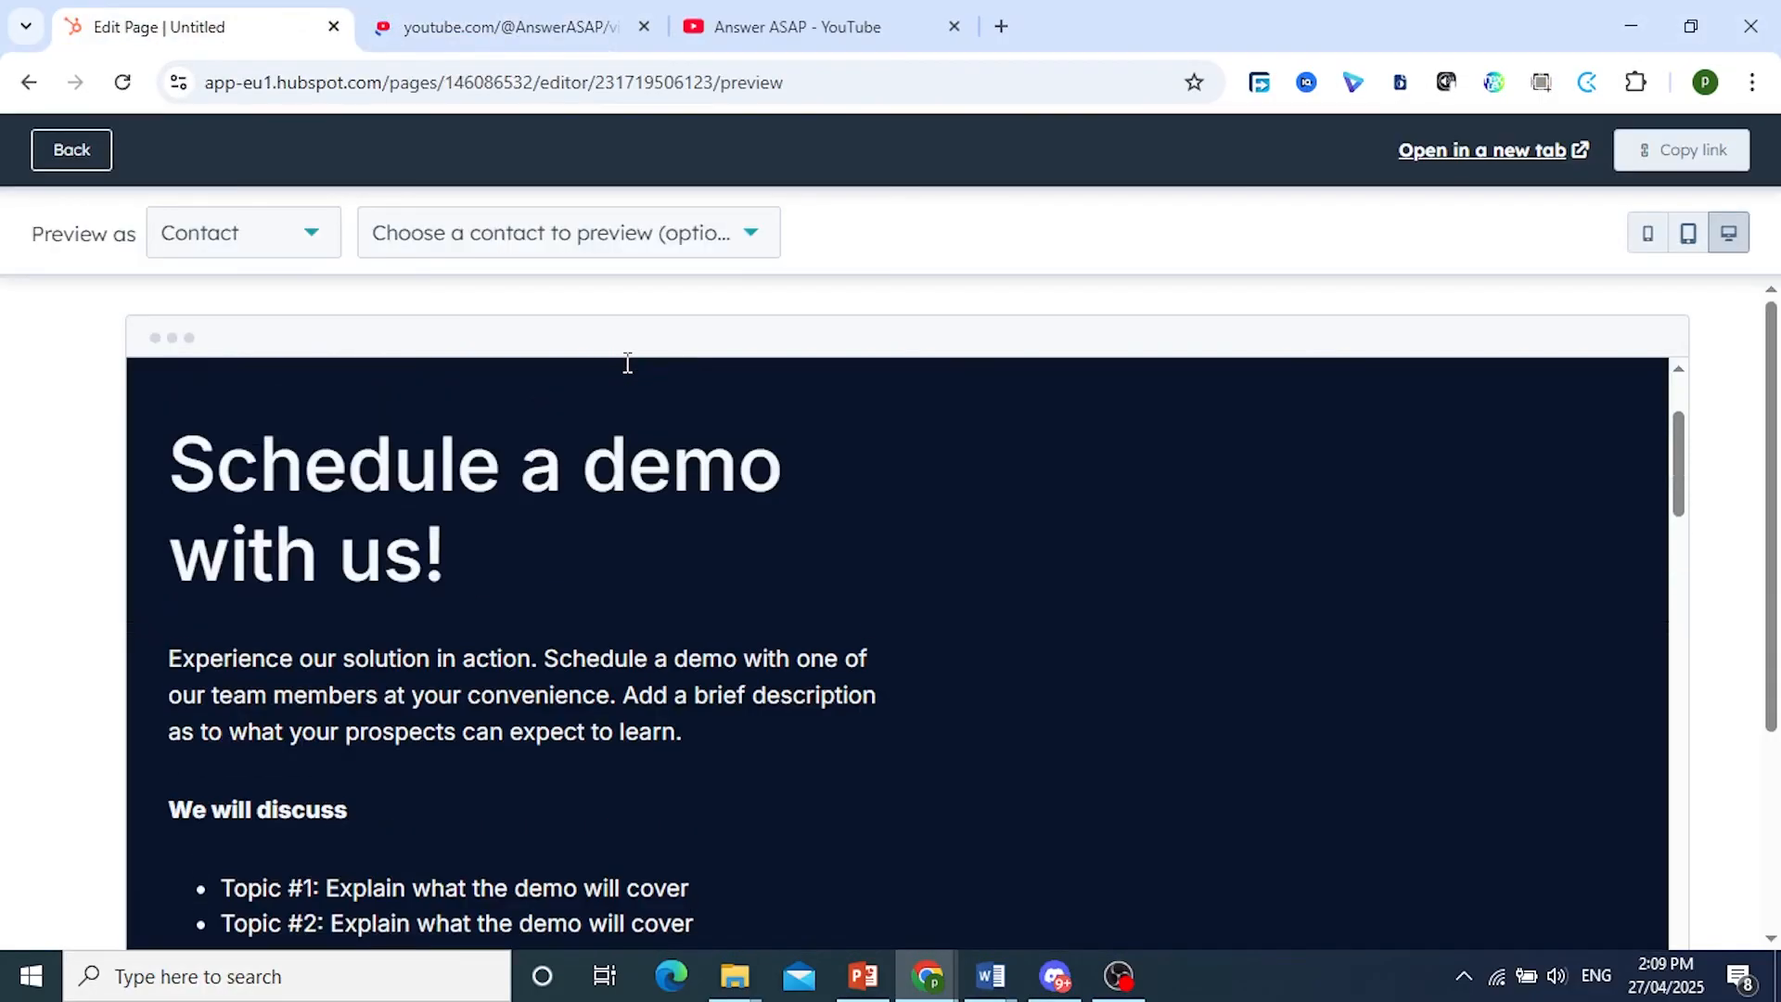
{"action": "scroll", "coordinate": [627, 362], "scroll_direction": "up", "scroll_amount": 3}
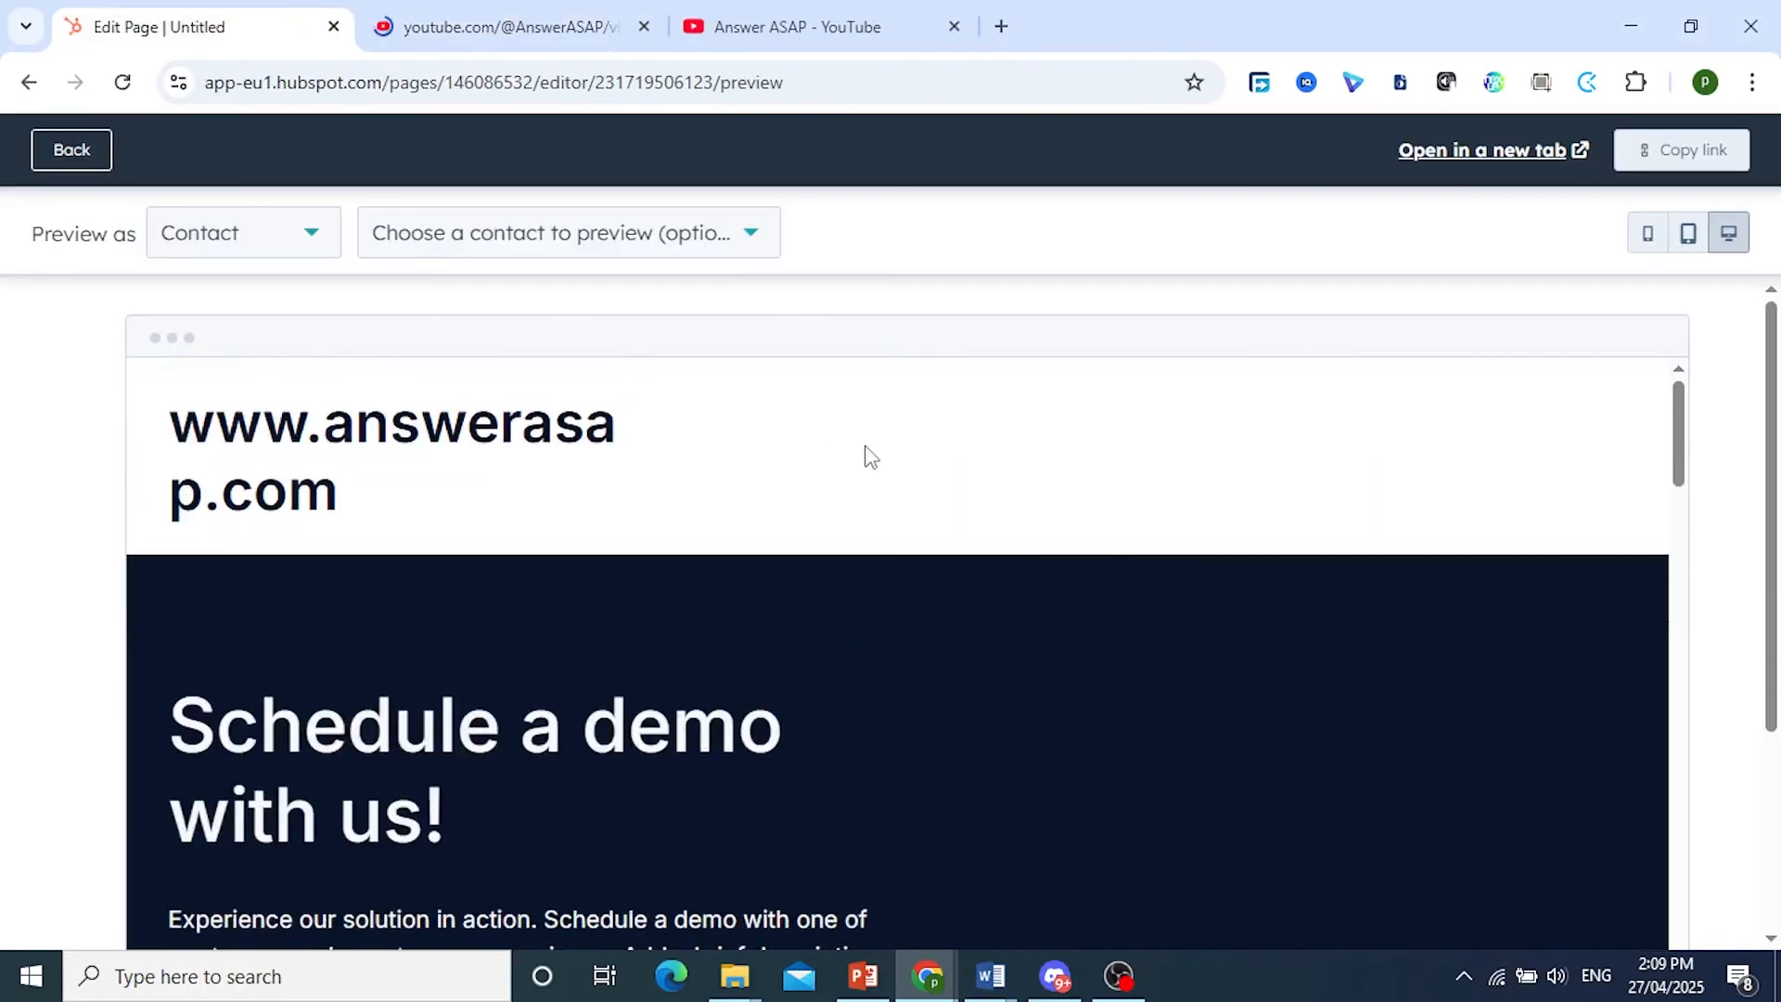
{"action": "left_click", "coordinate": [71, 150]}
- Set the required page title to "AnswerASAP" in the page settings, look through the remaining settings and close them
{"action": "scroll", "coordinate": [1410, 390], "scroll_direction": "down", "scroll_amount": 5}
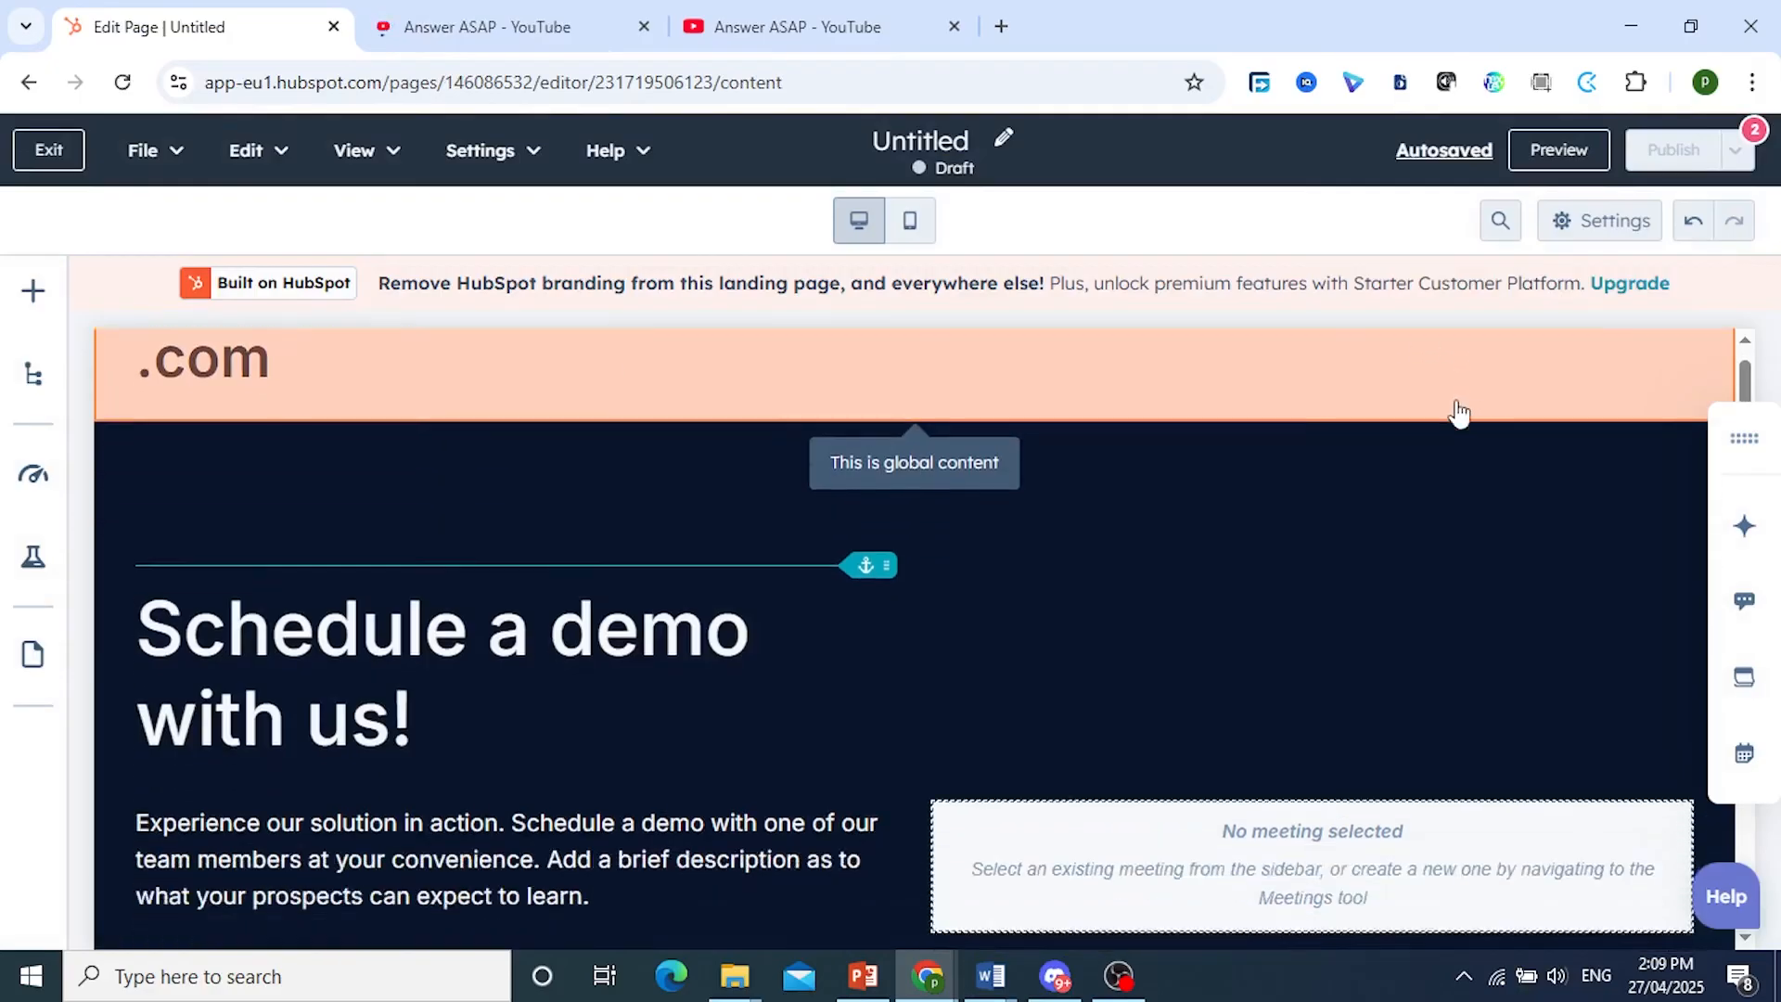
{"action": "scroll", "coordinate": [822, 496], "scroll_direction": "down", "scroll_amount": 10}
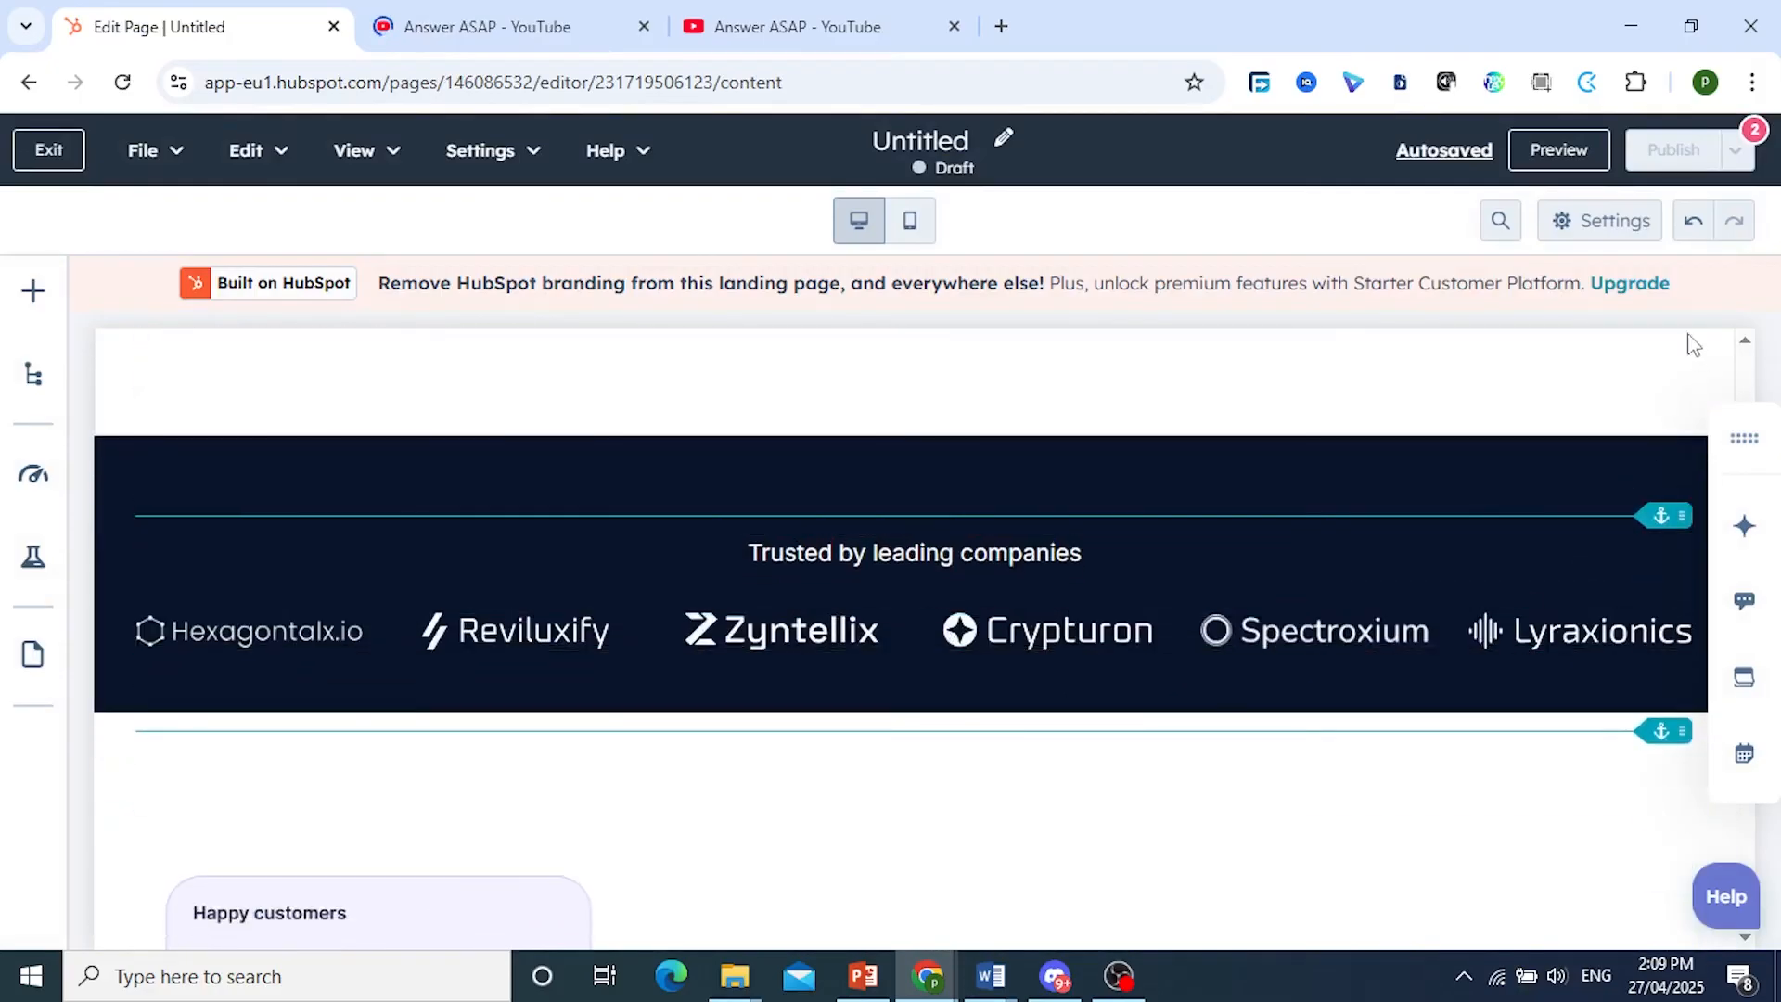
{"action": "mouse_move", "coordinate": [1683, 163]}
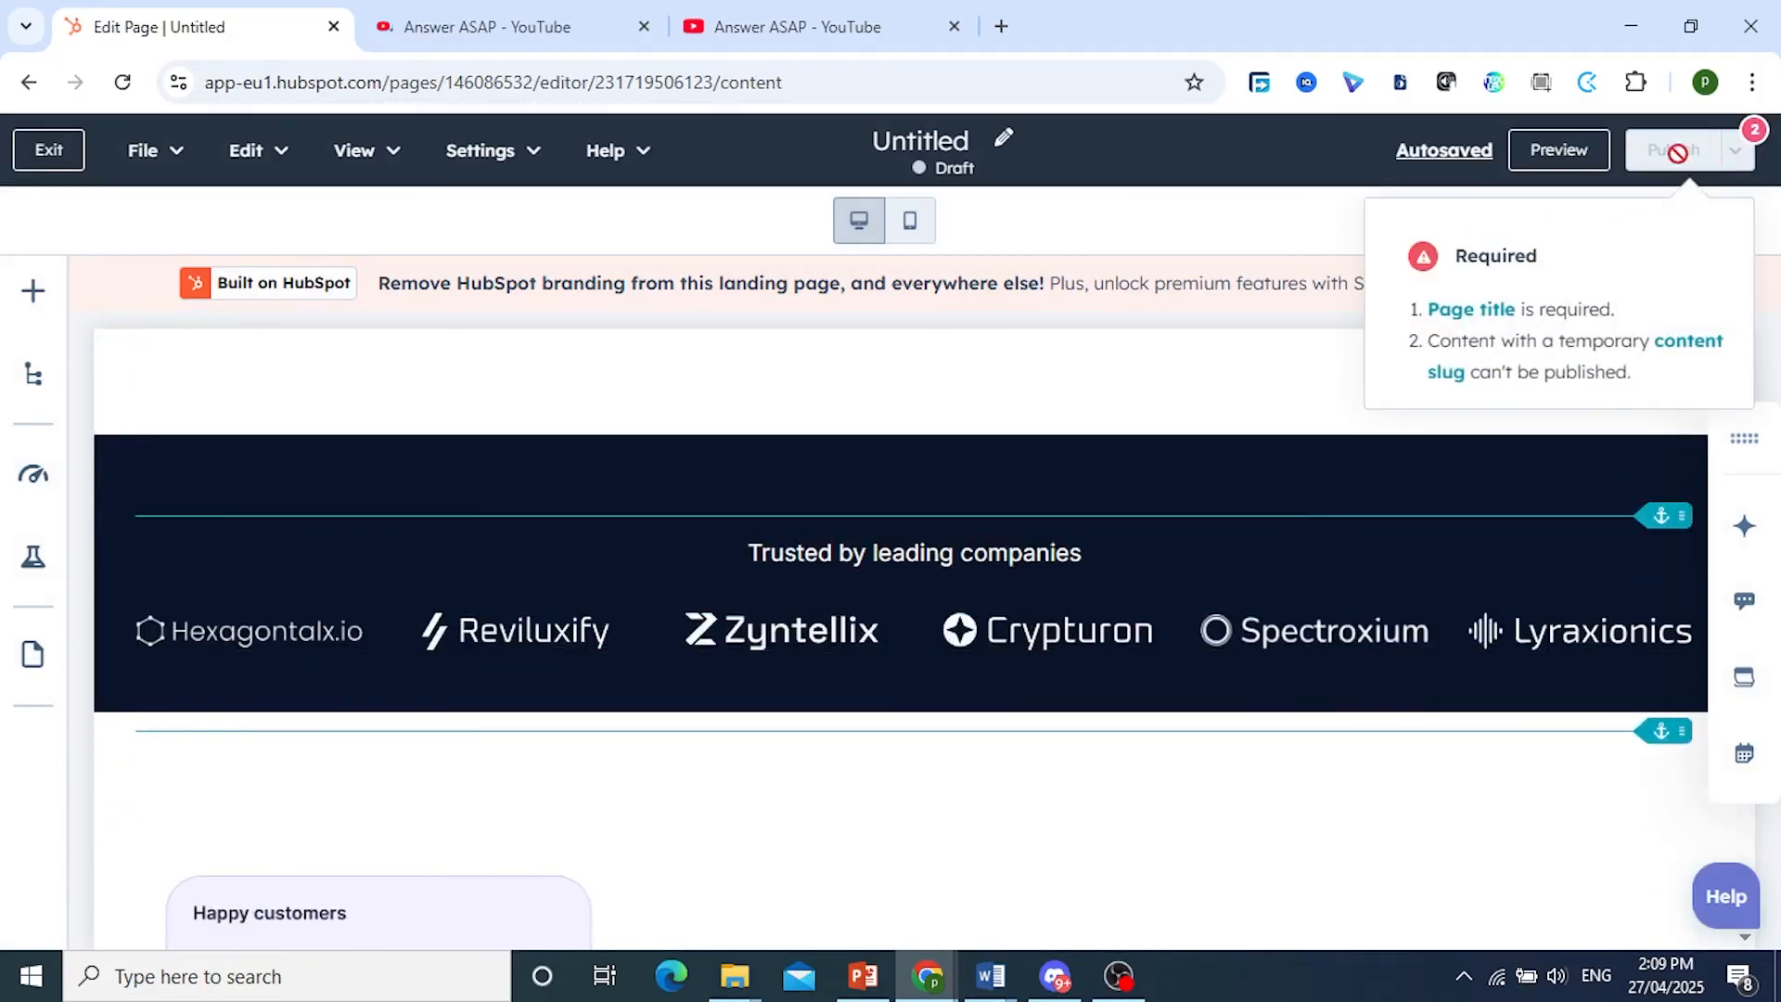
{"action": "left_click", "coordinate": [1475, 309]}
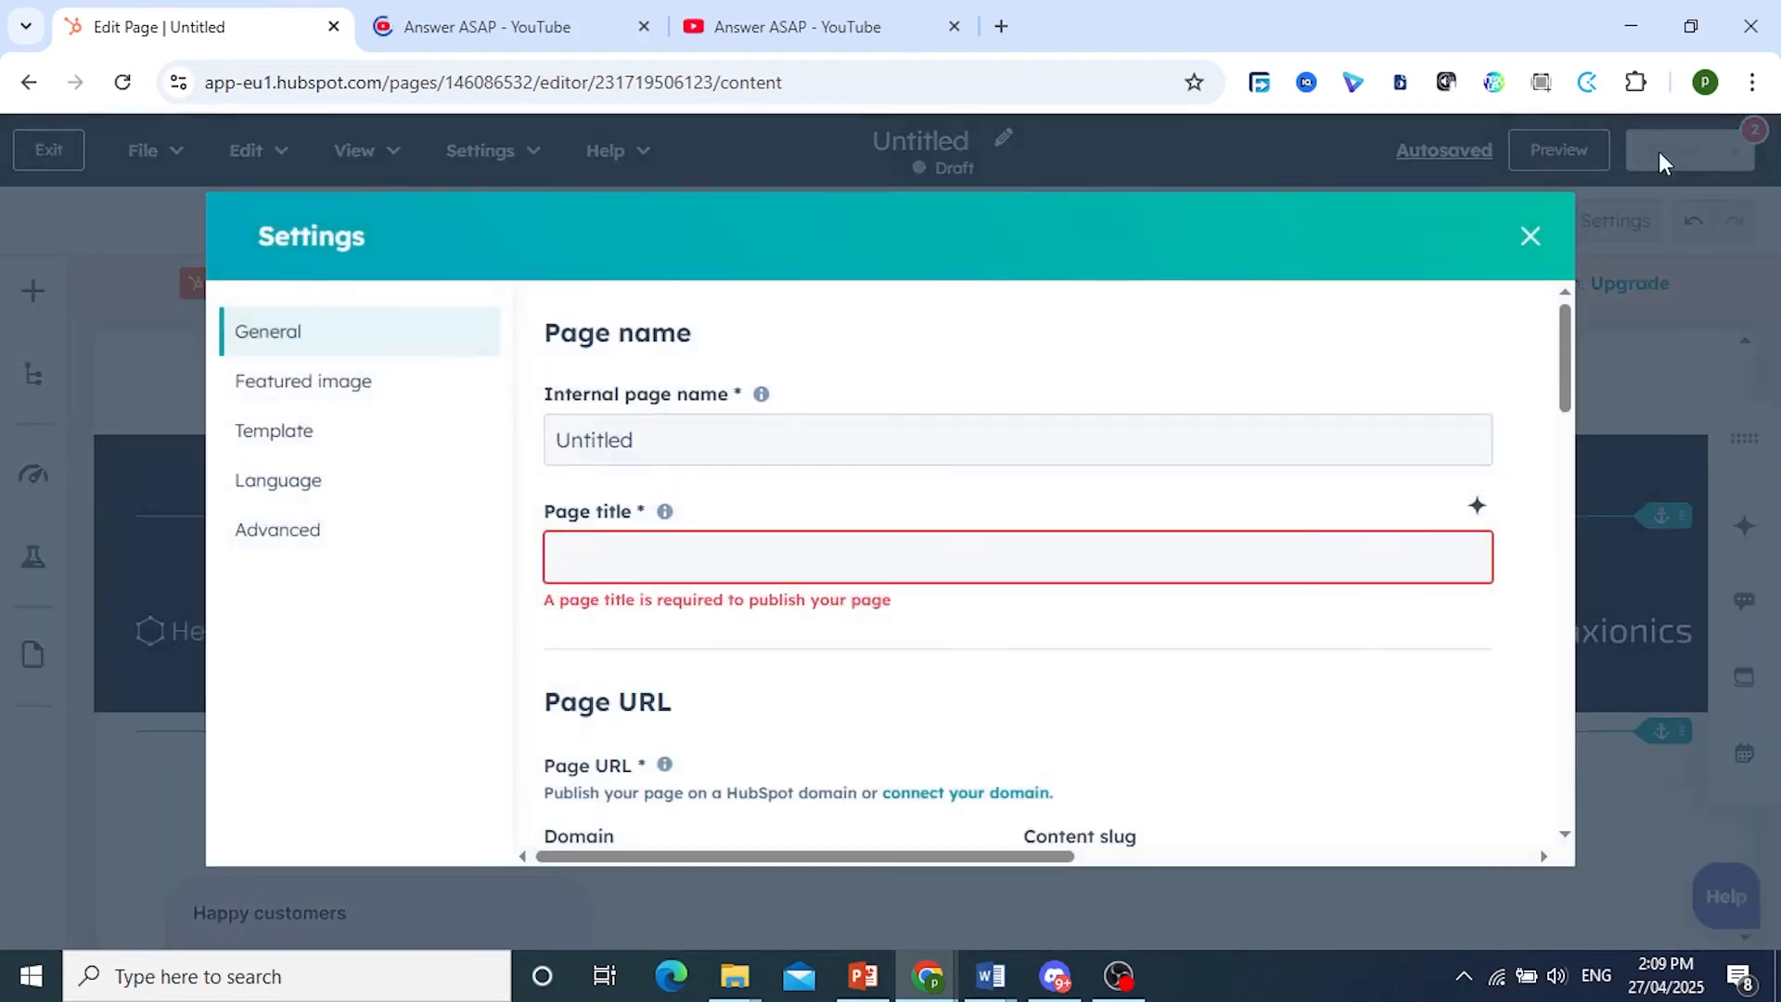
{"action": "left_click", "coordinate": [691, 563]}
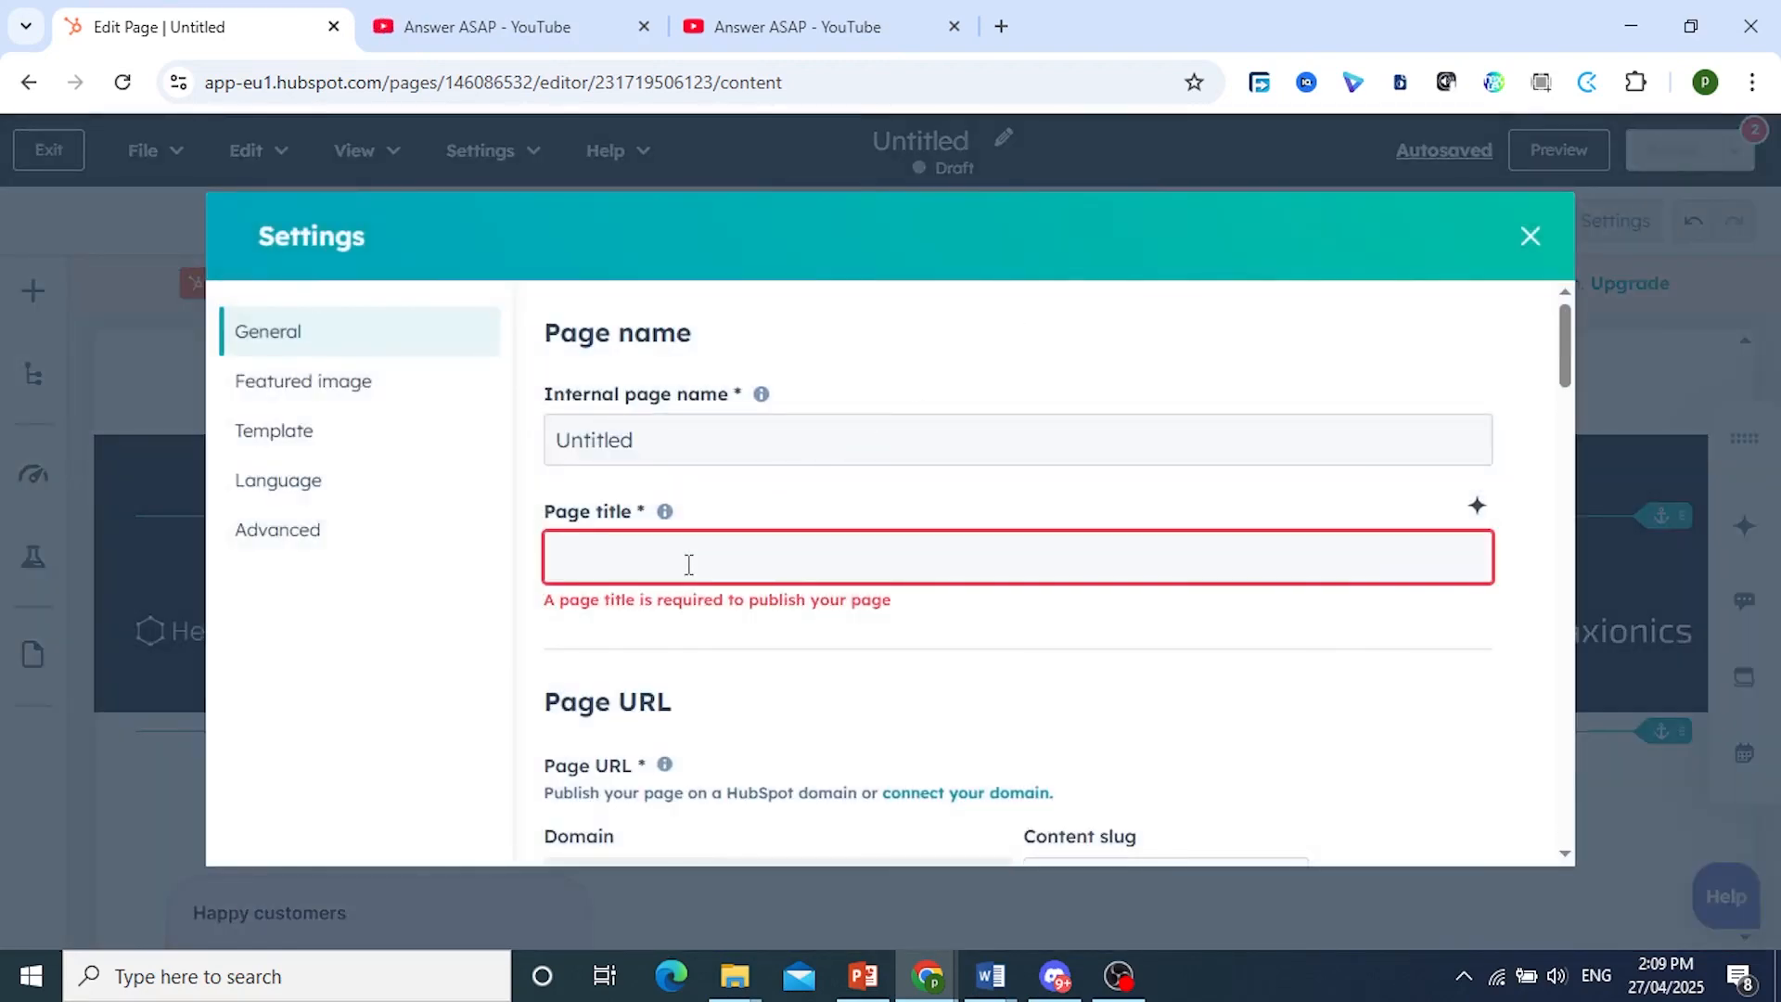
{"action": "type", "text": "A"}
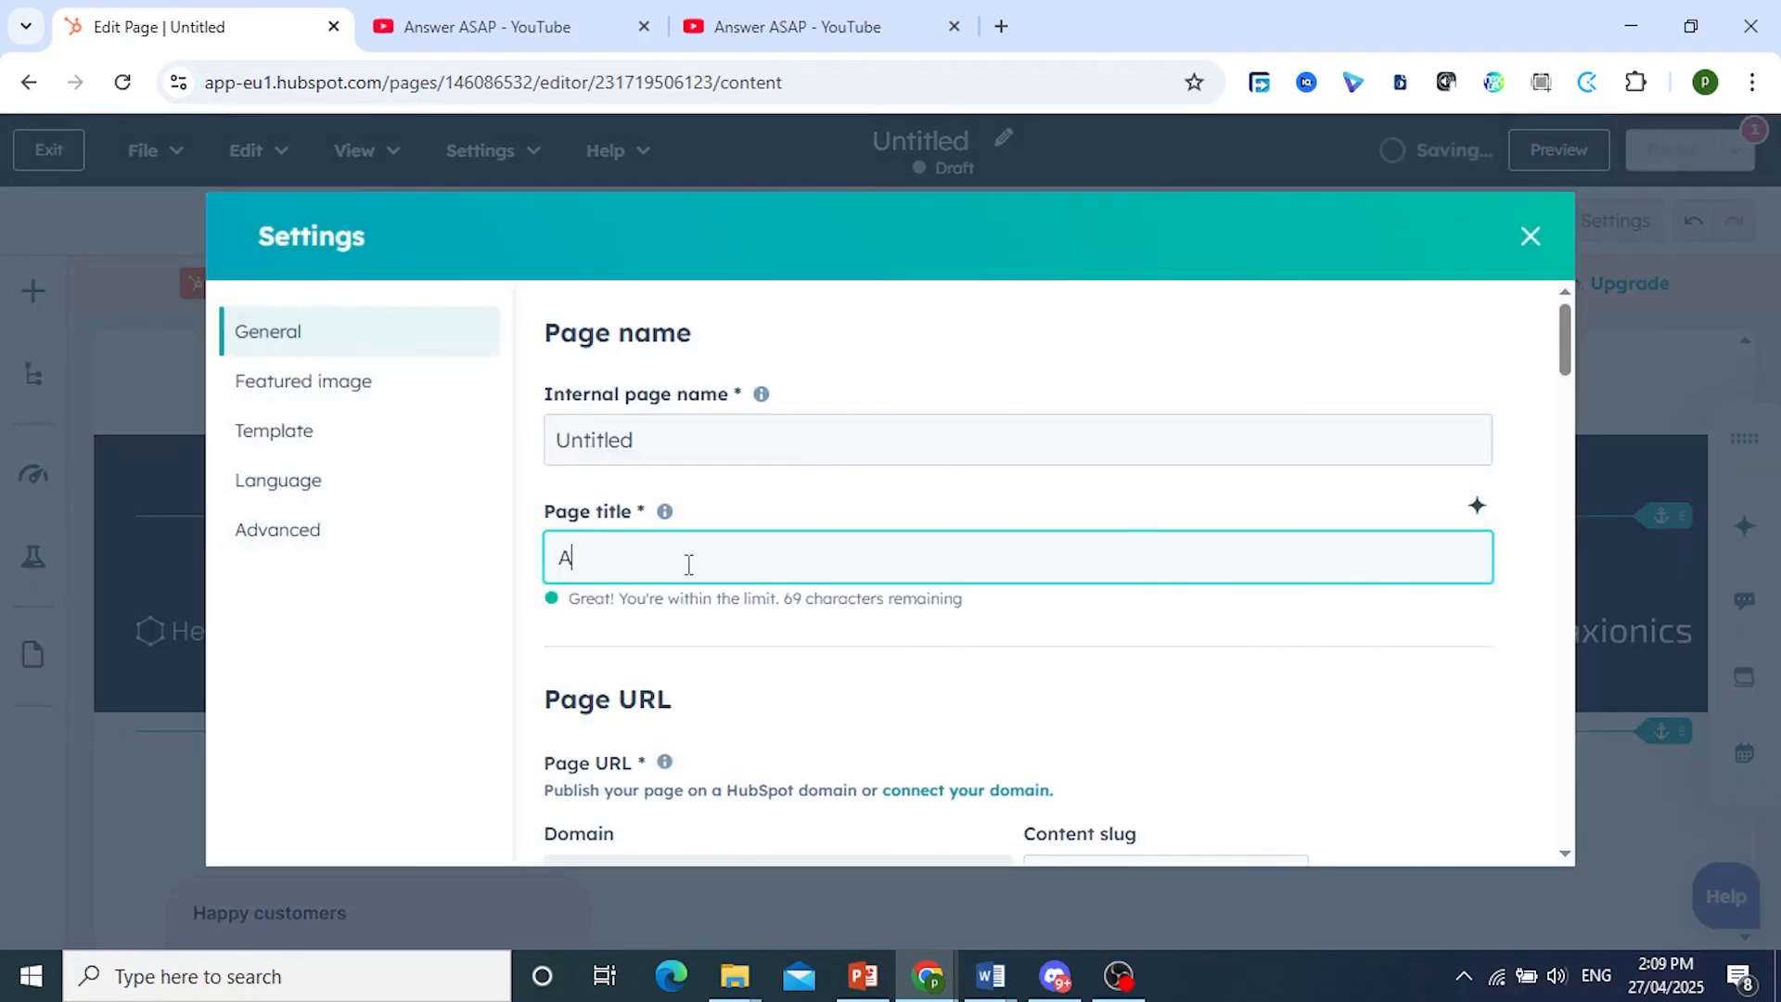
{"action": "type", "text": "nswerASAP"}
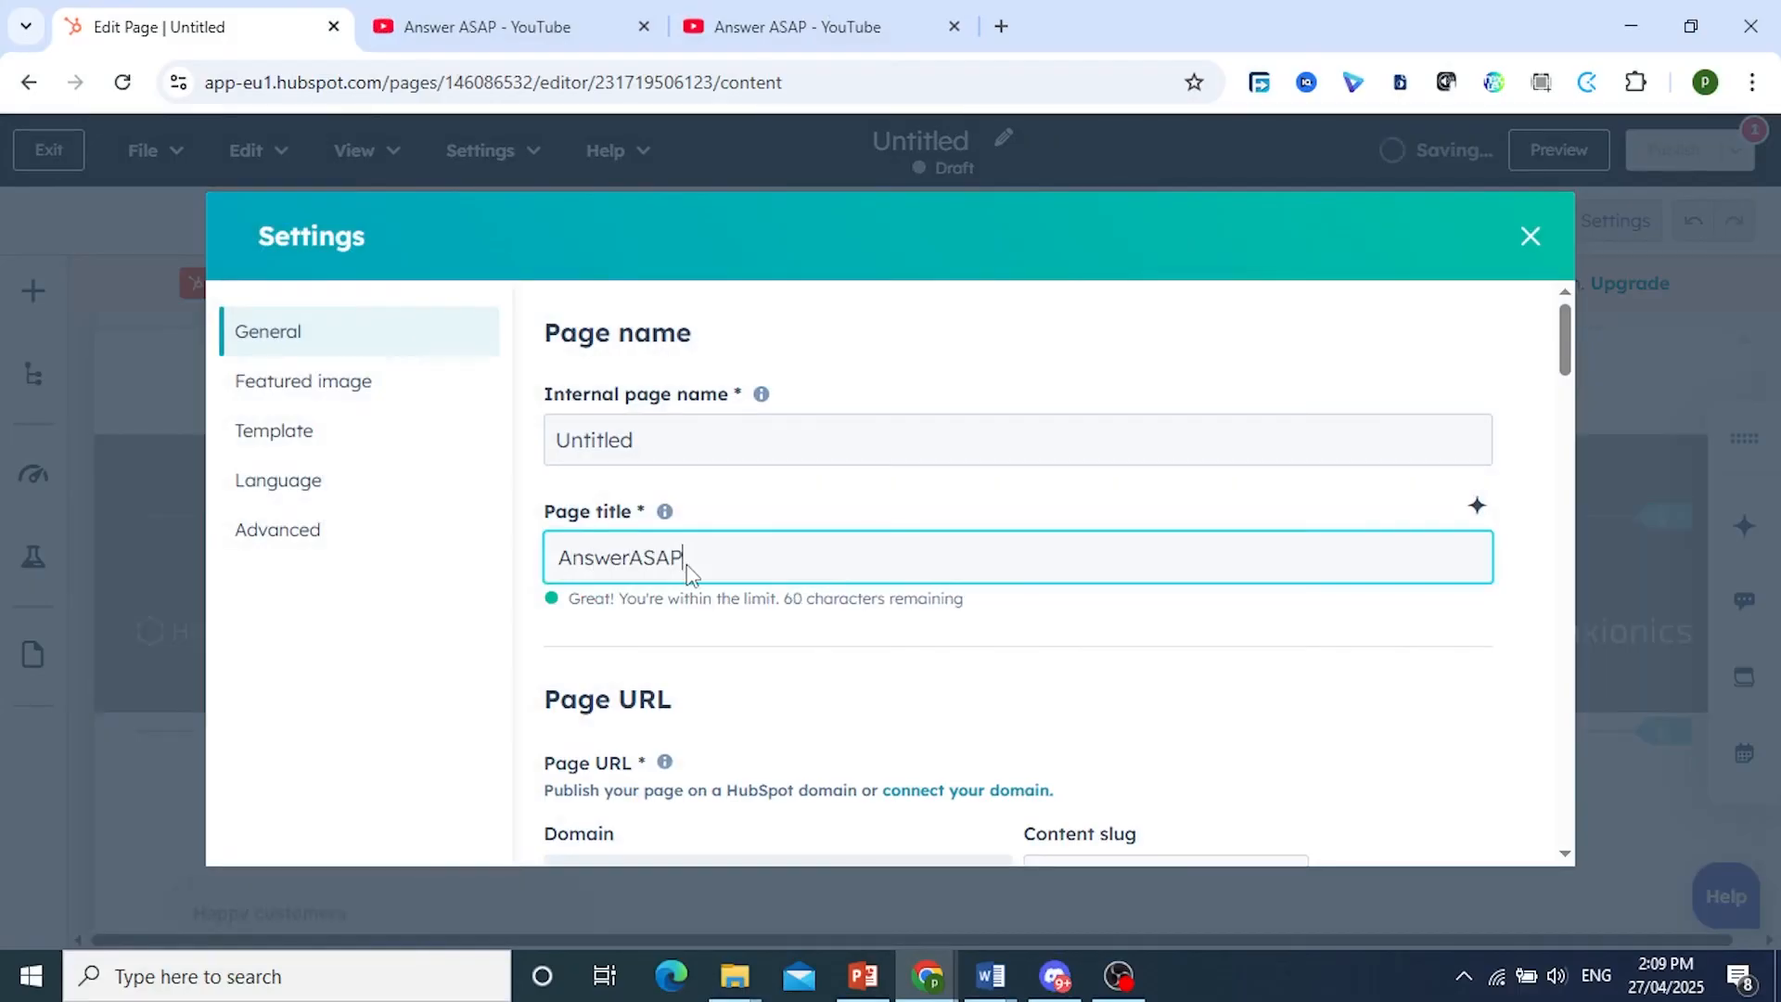
{"action": "double_click", "coordinate": [687, 563]}
{"action": "scroll", "coordinate": [883, 616], "scroll_direction": "down", "scroll_amount": 10}
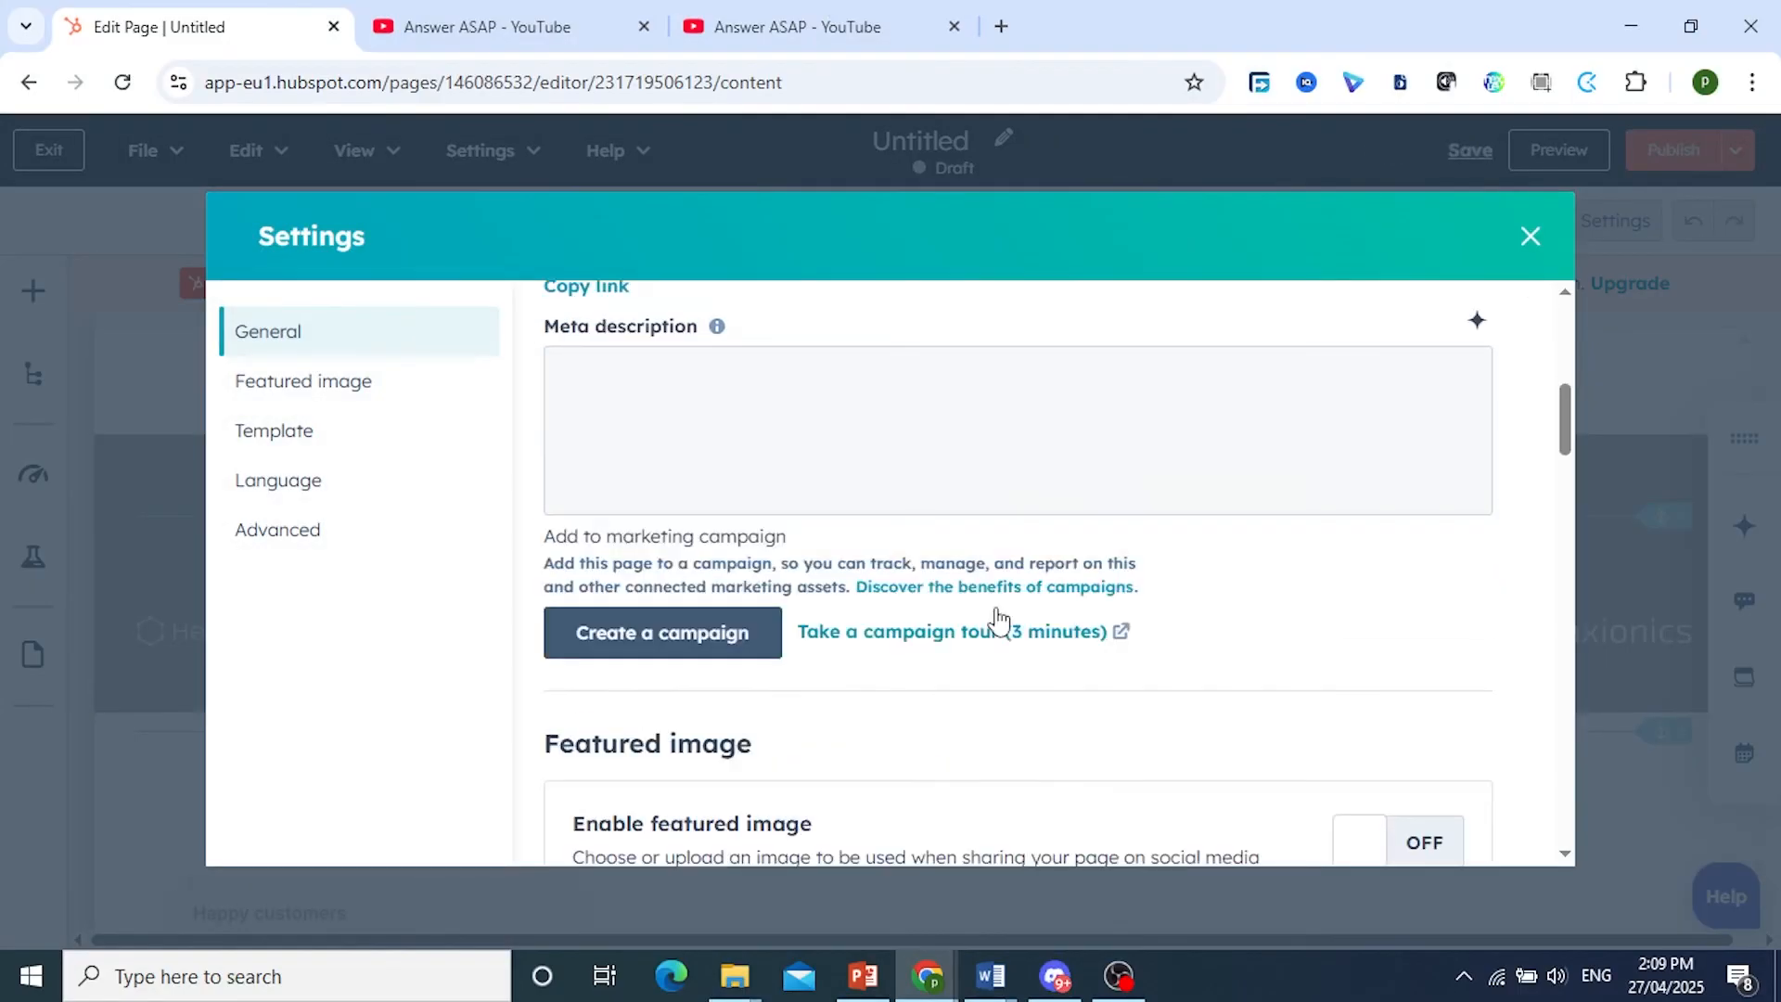
{"action": "scroll", "coordinate": [943, 643], "scroll_direction": "down", "scroll_amount": 10}
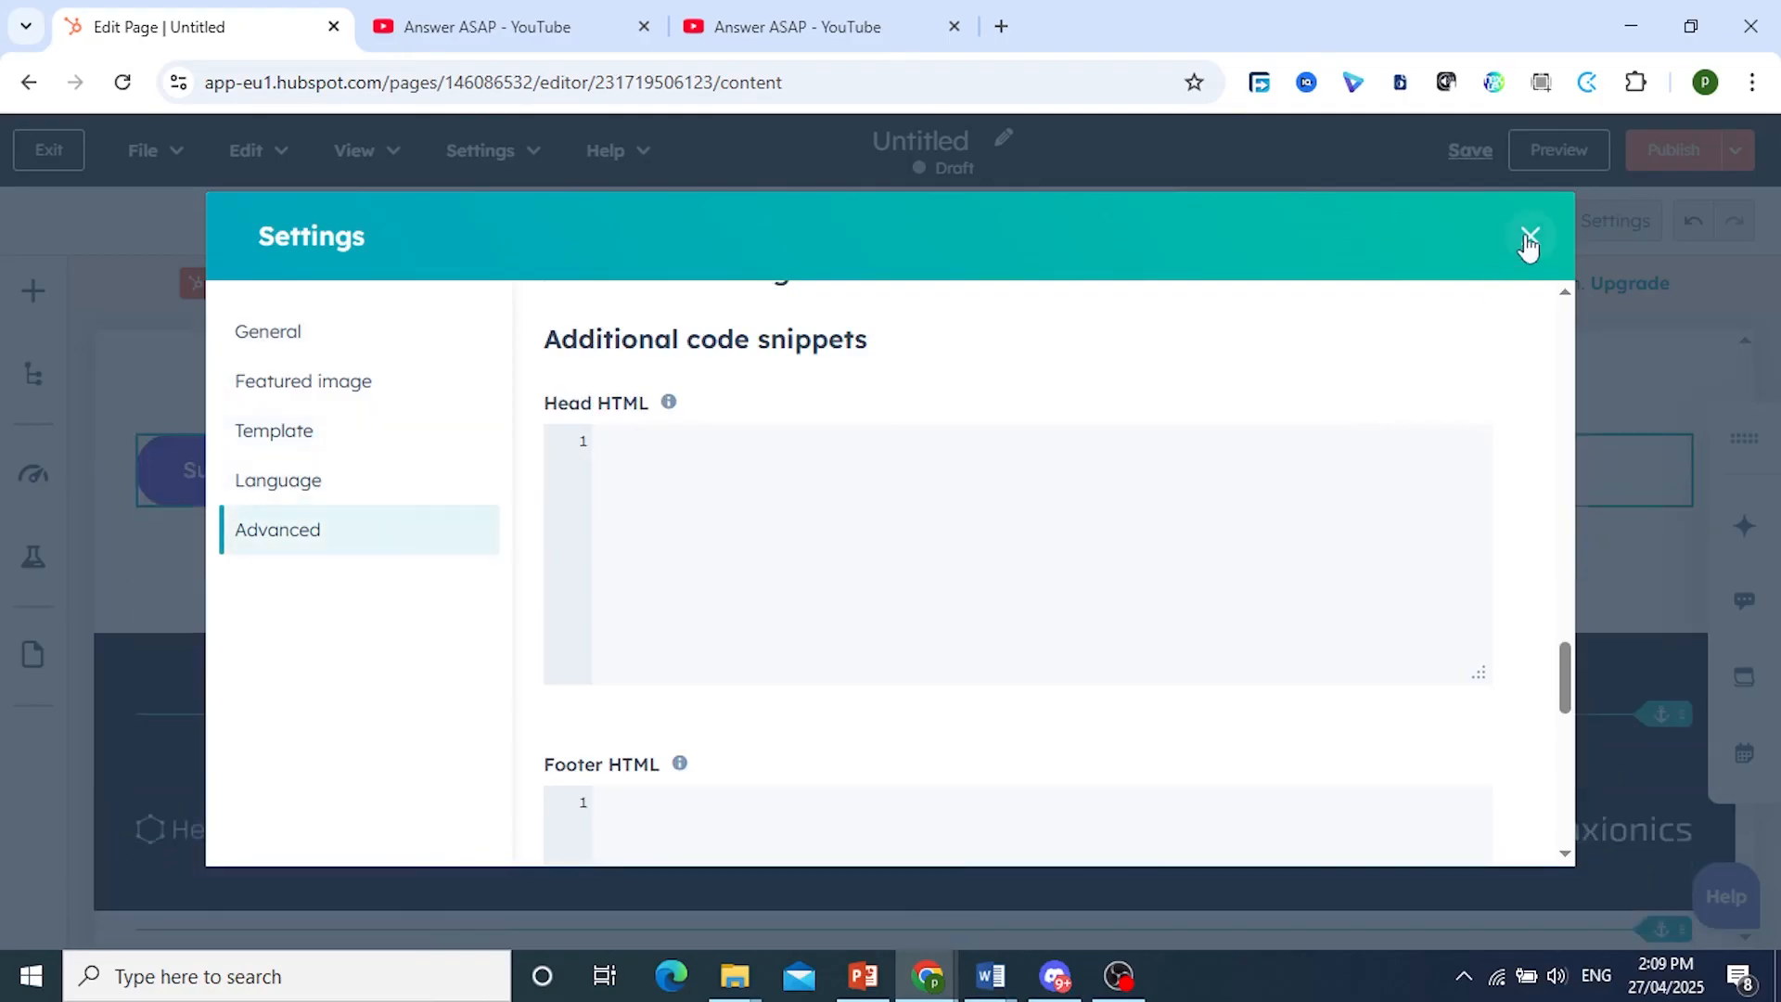
{"action": "left_click", "coordinate": [1530, 235]}
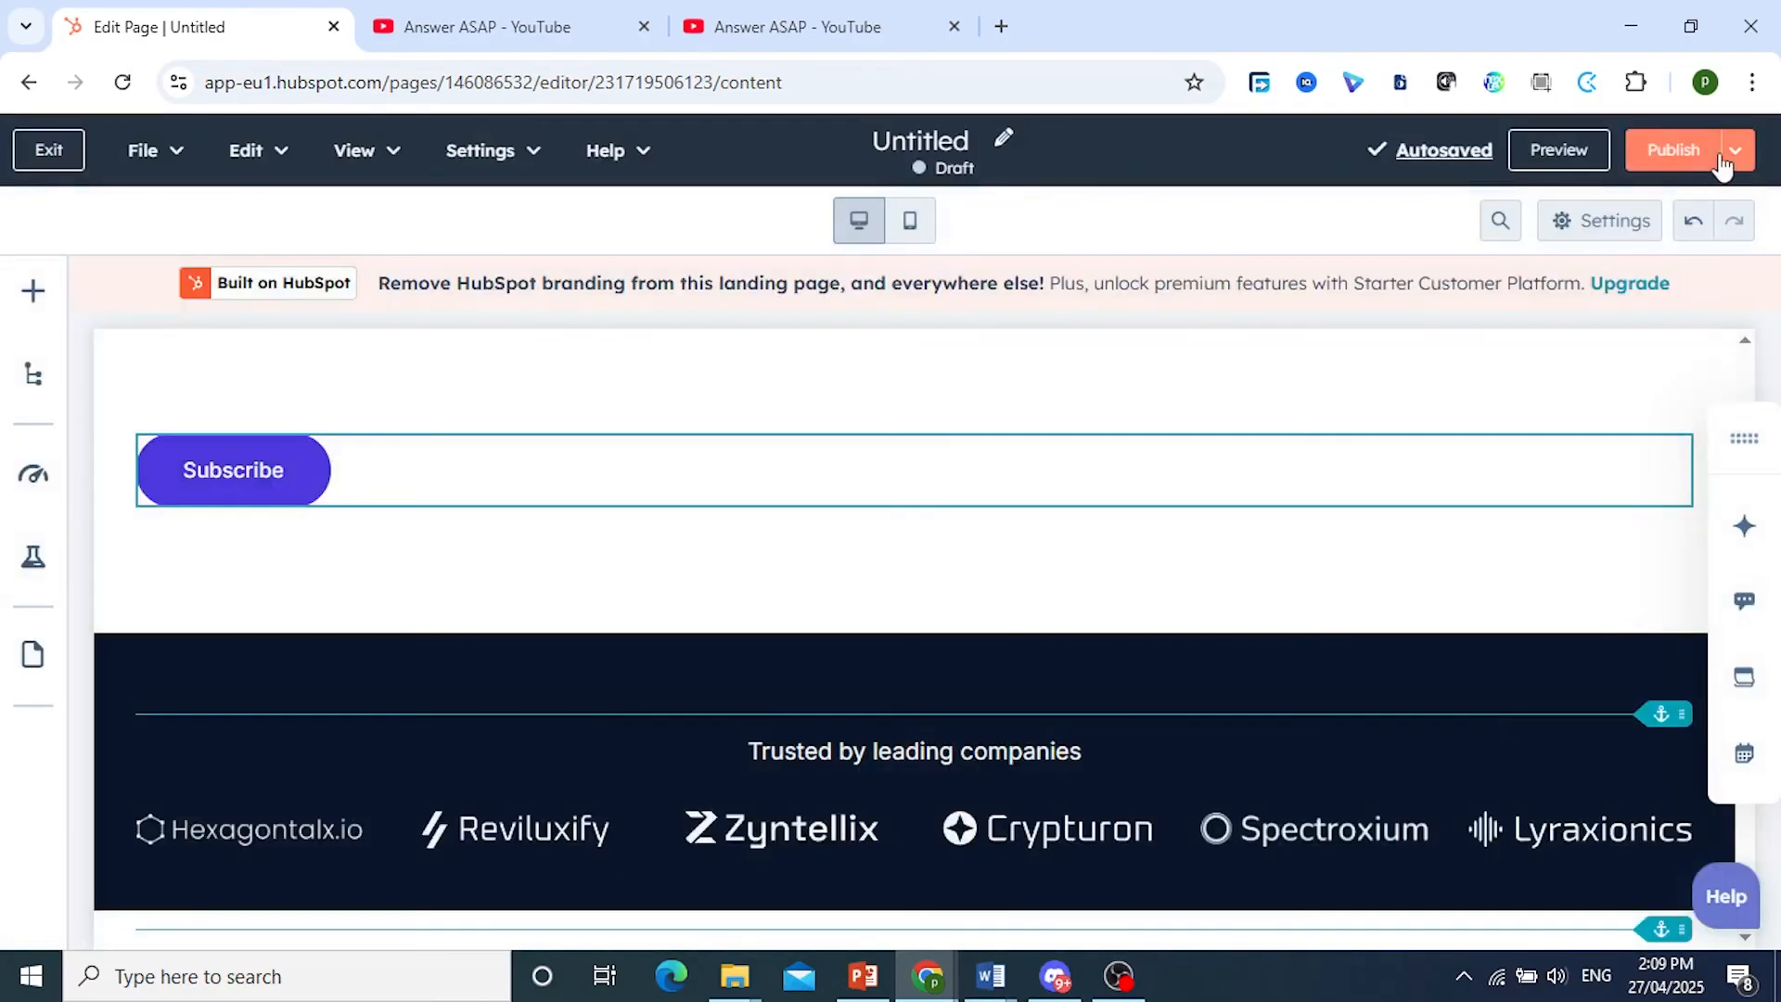